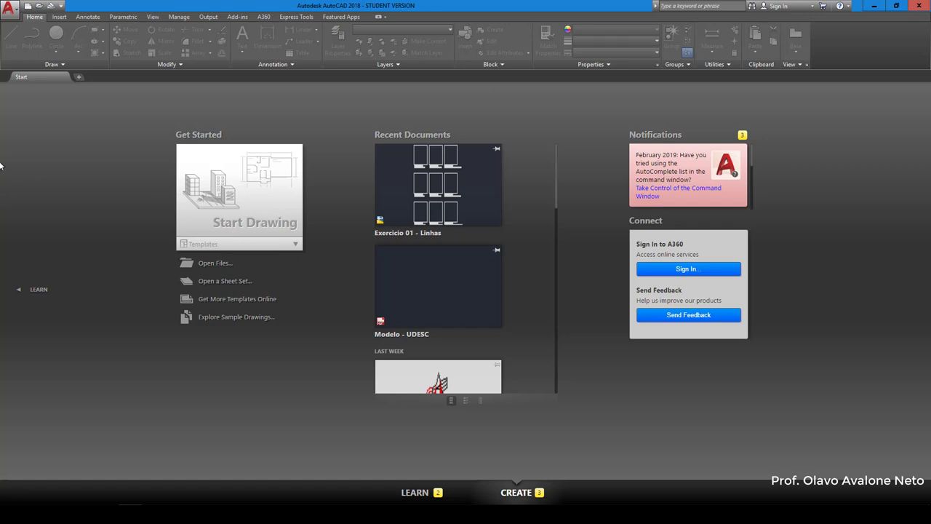
Create a new drawing, Drawing2, from the plain acad.dwt template instead of acad3D
click(78, 77)
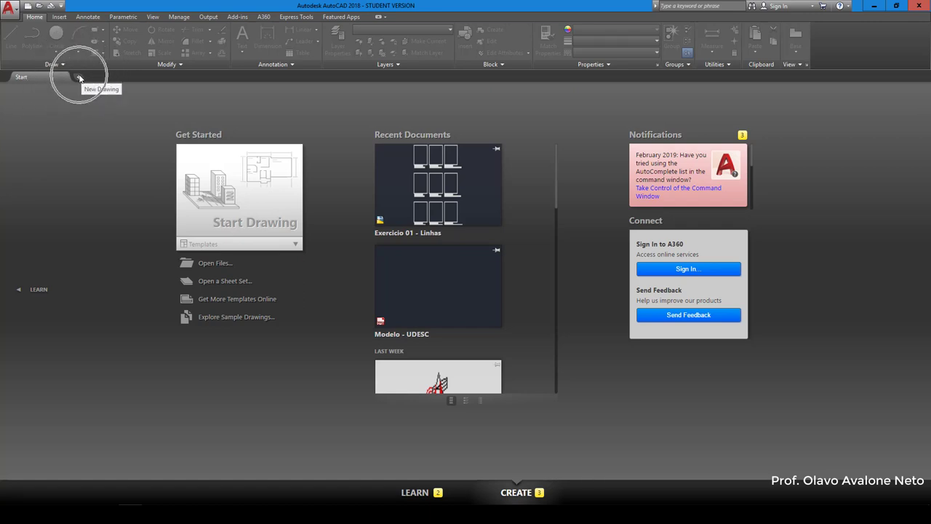
click(29, 8)
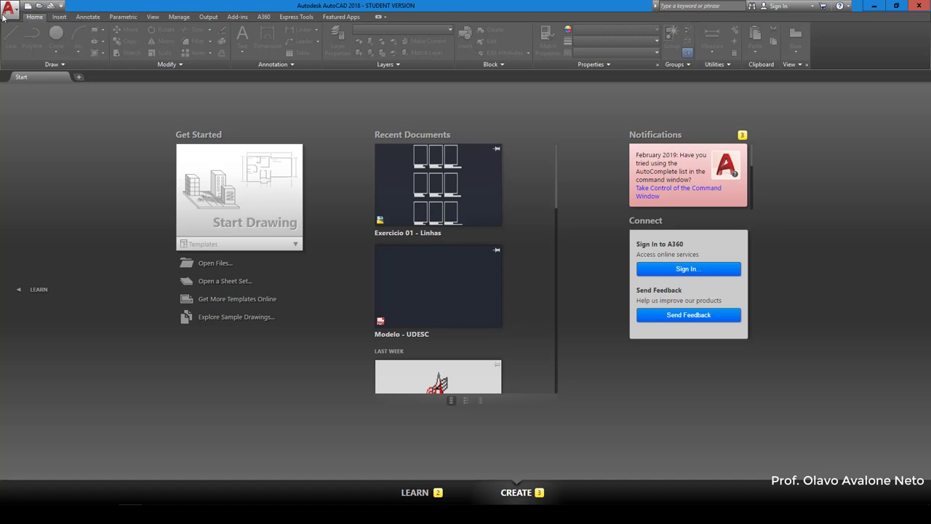
click(9, 14)
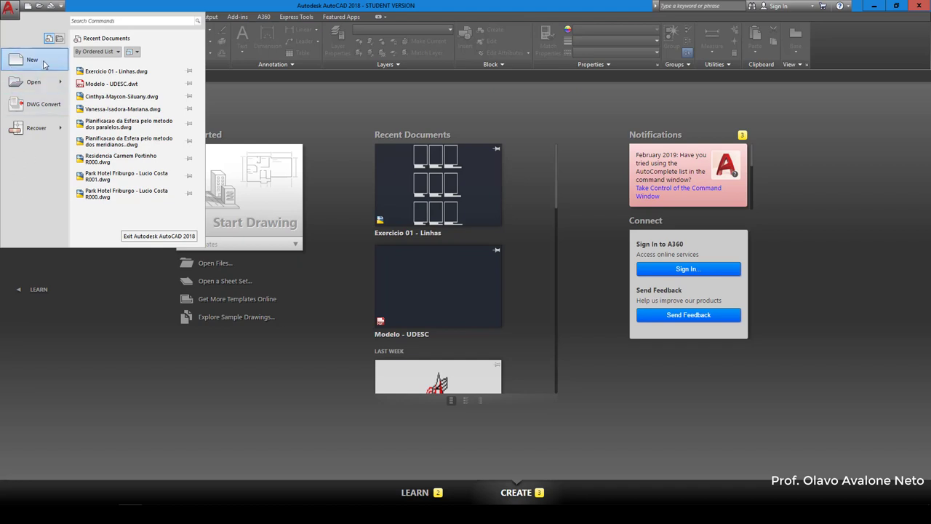
key(Escape)
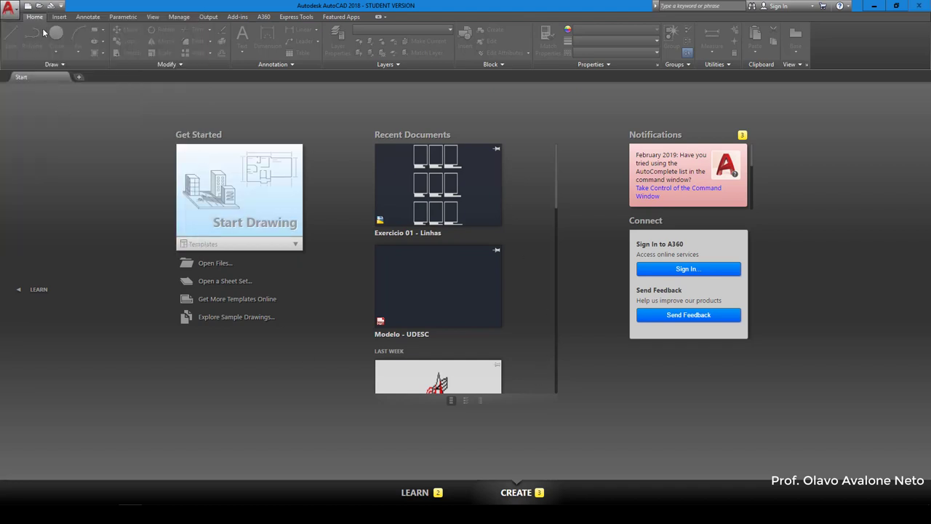
click(28, 6)
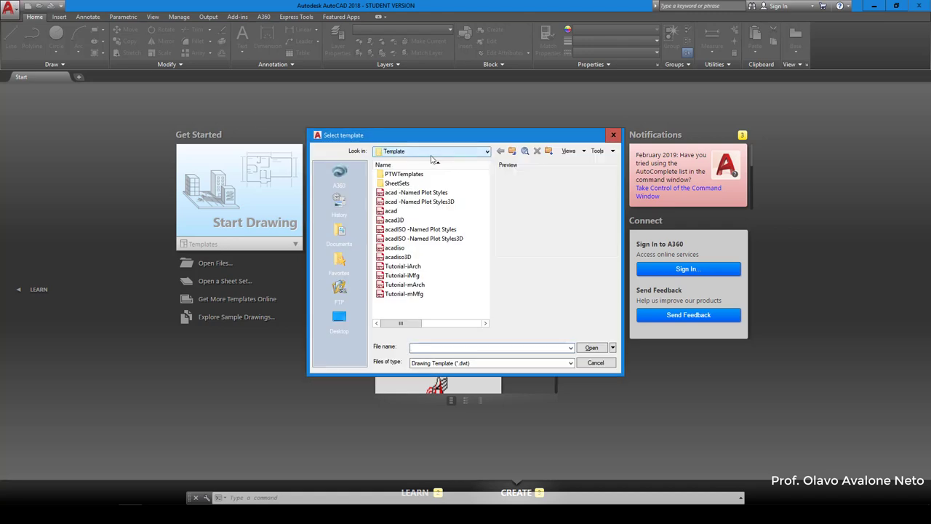
drag(409, 135, 187, 35)
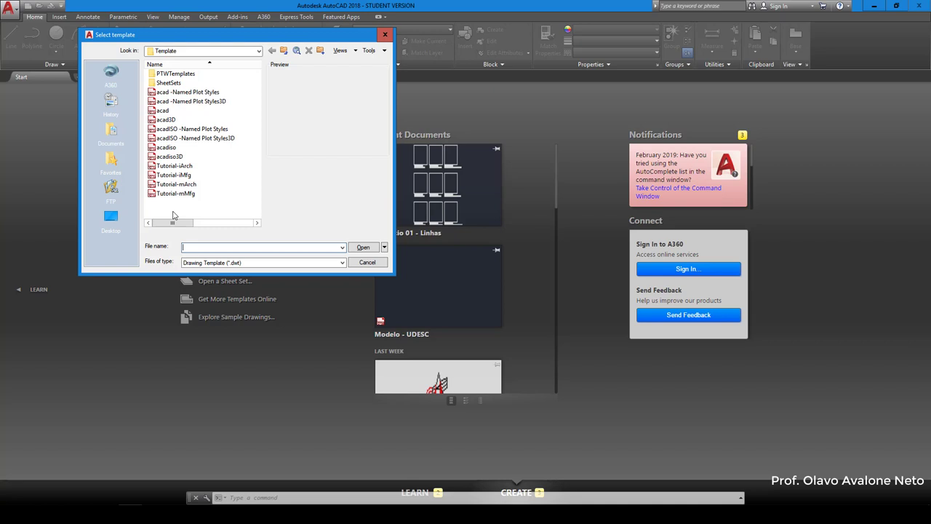
click(167, 119)
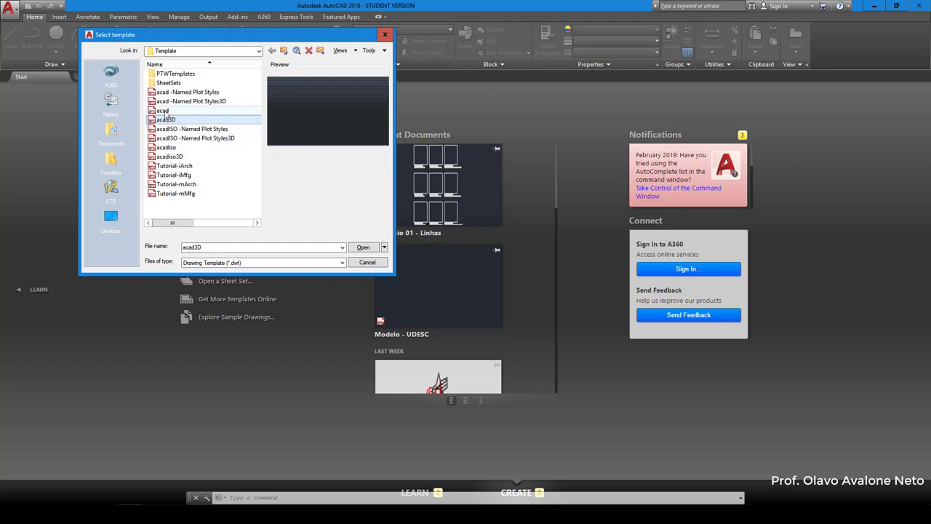
click(175, 110)
mouse_move(163, 111)
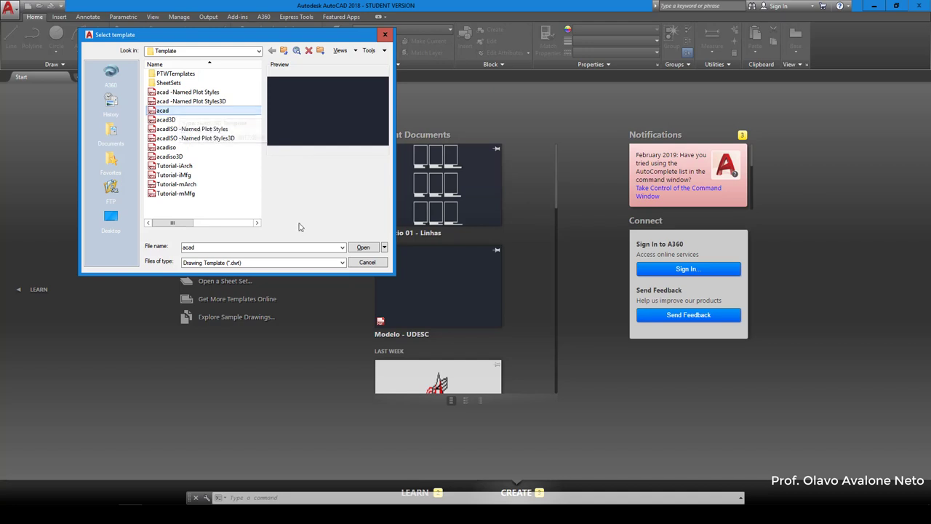
click(367, 252)
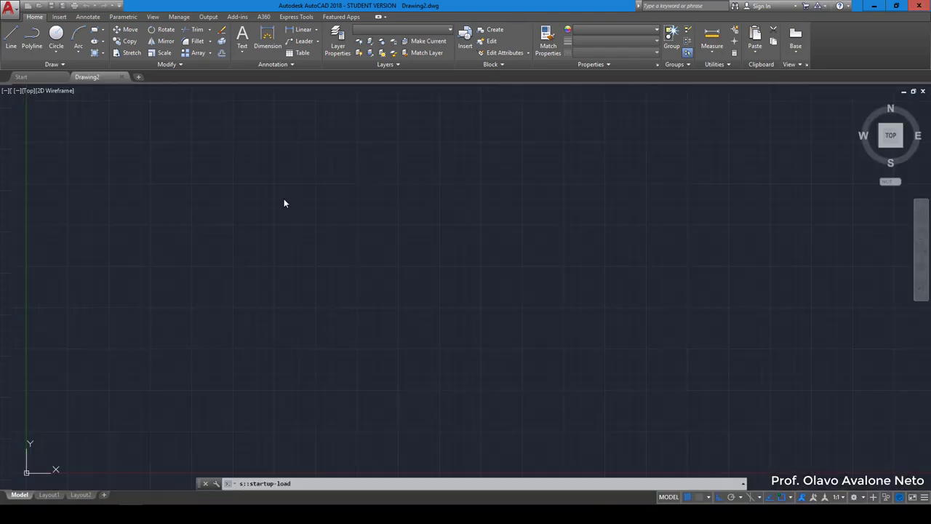
mouse_move(87, 77)
click(103, 78)
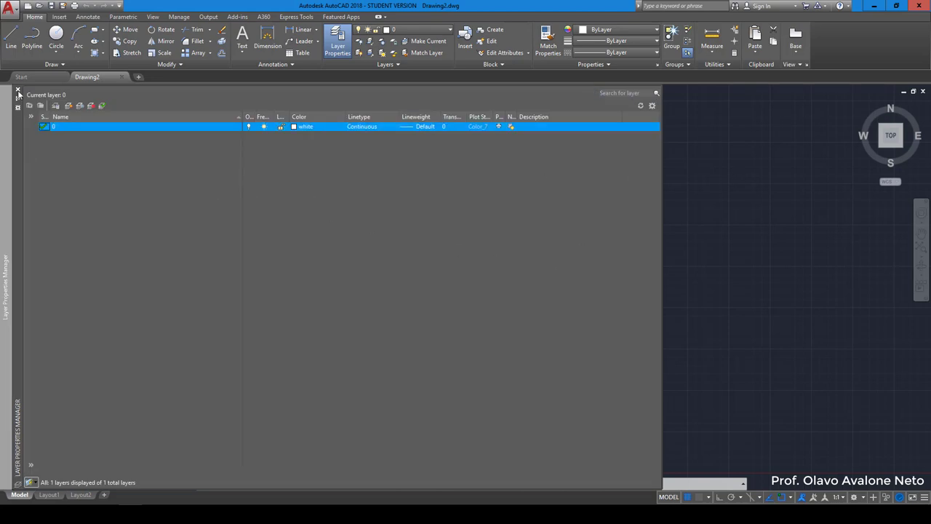
click(18, 93)
click(18, 91)
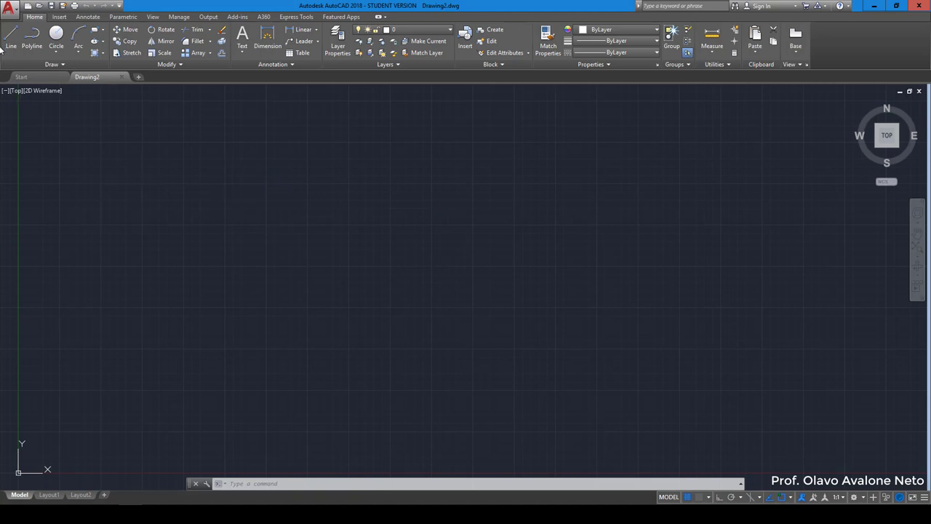
Save the drawing as 'Aula 01 - Interface' in OneDrive > 2019.1 > AU0221-DESARQ
click(50, 6)
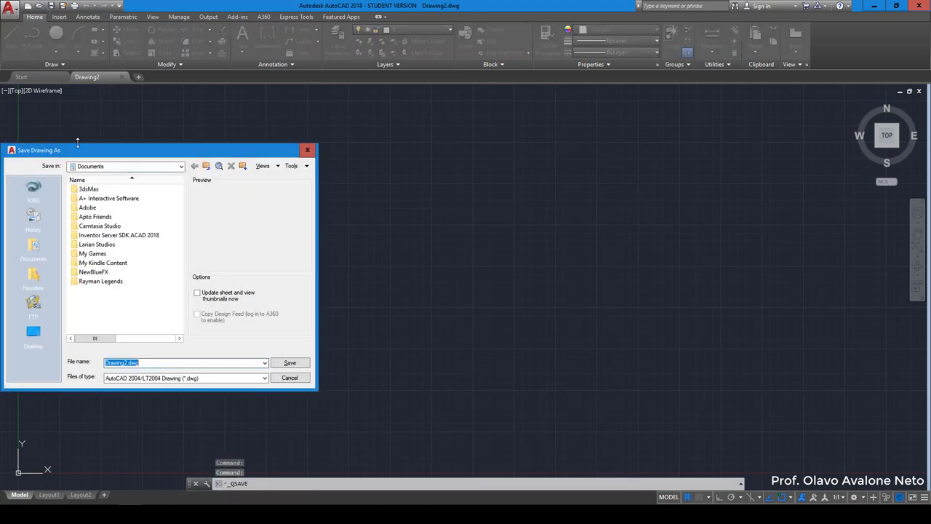
drag(79, 155, 245, 48)
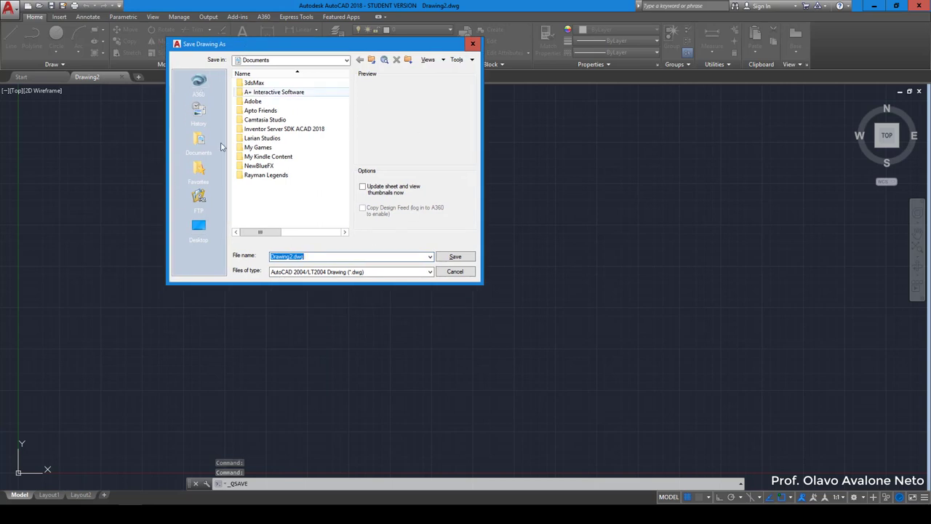
click(282, 59)
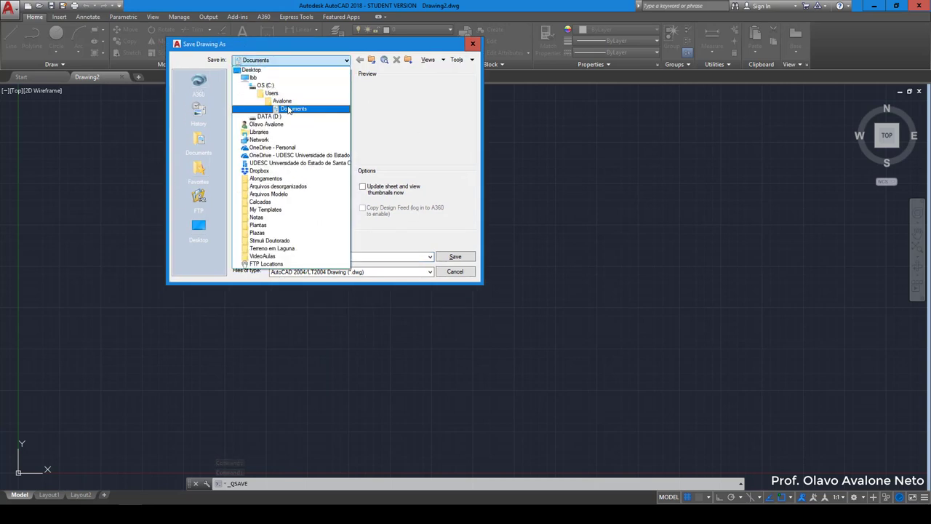
click(292, 155)
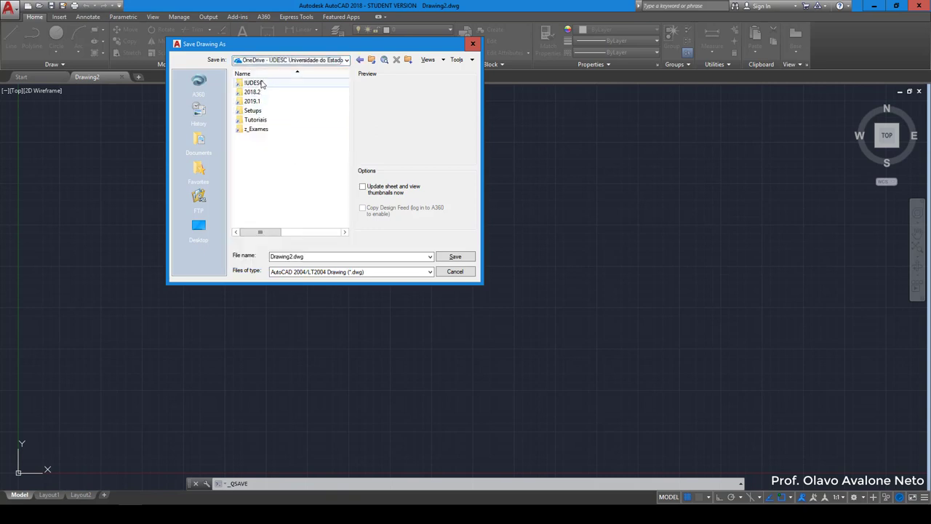
double_click(260, 106)
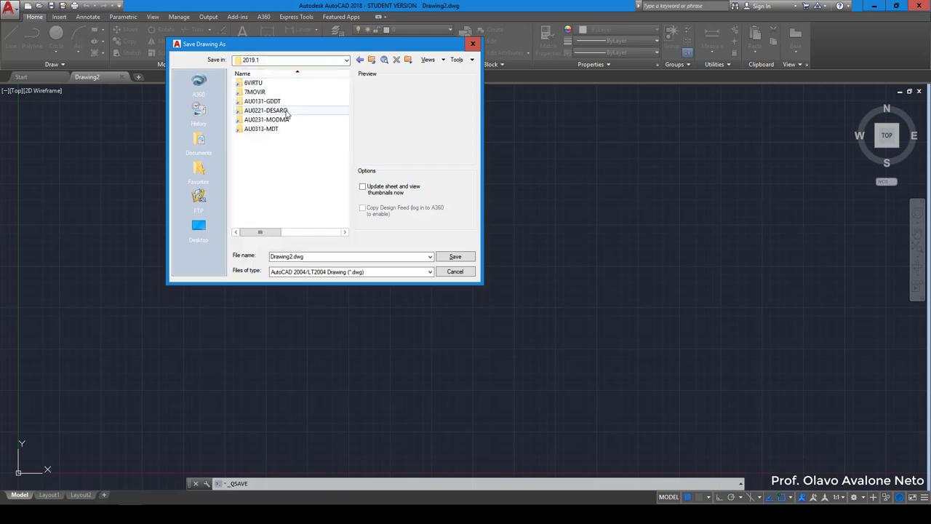
double_click(285, 110)
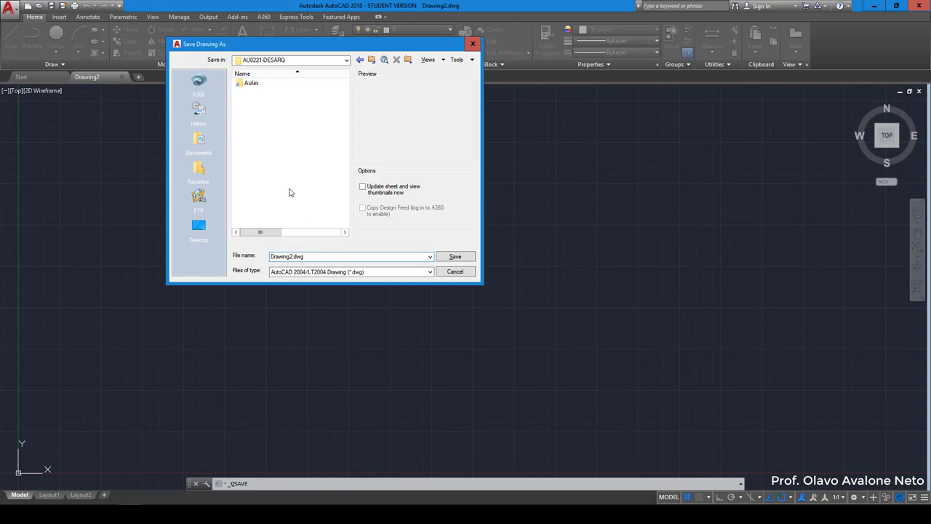
double_click(320, 260)
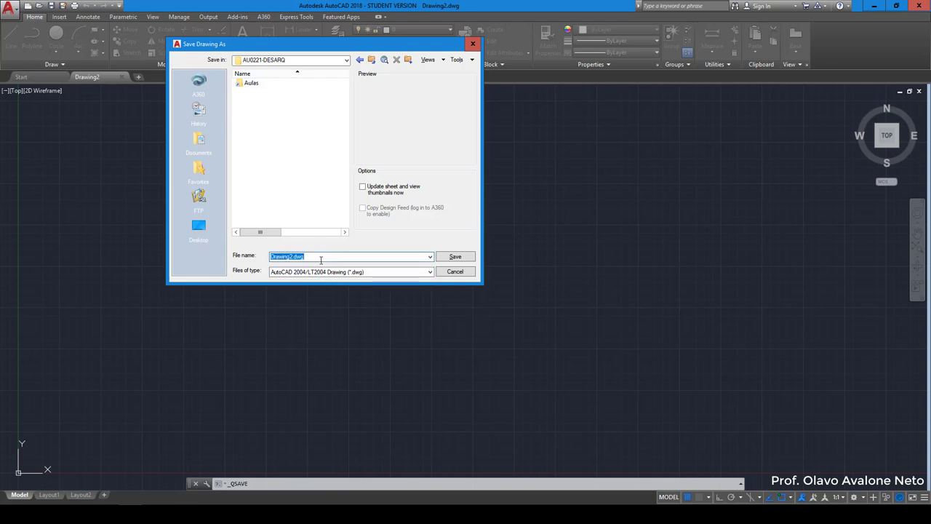
text(Aula )
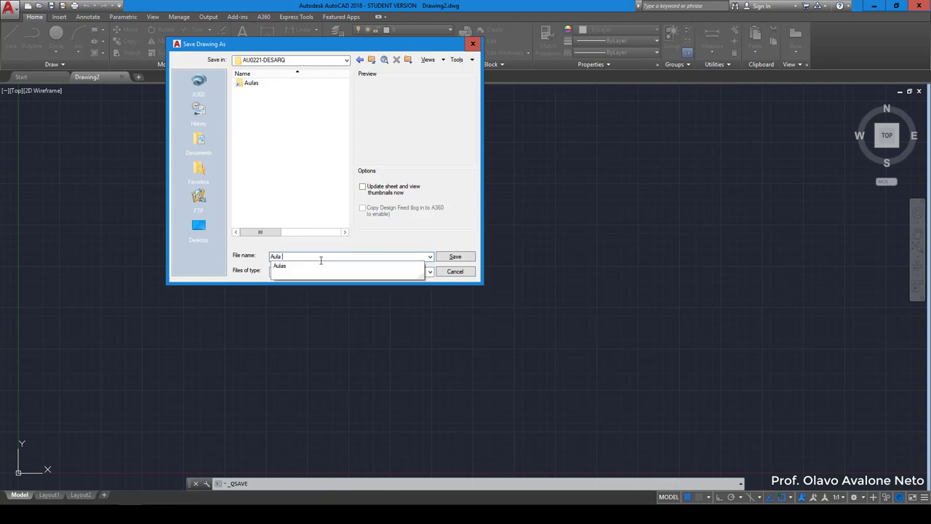
text(01 - Interface)
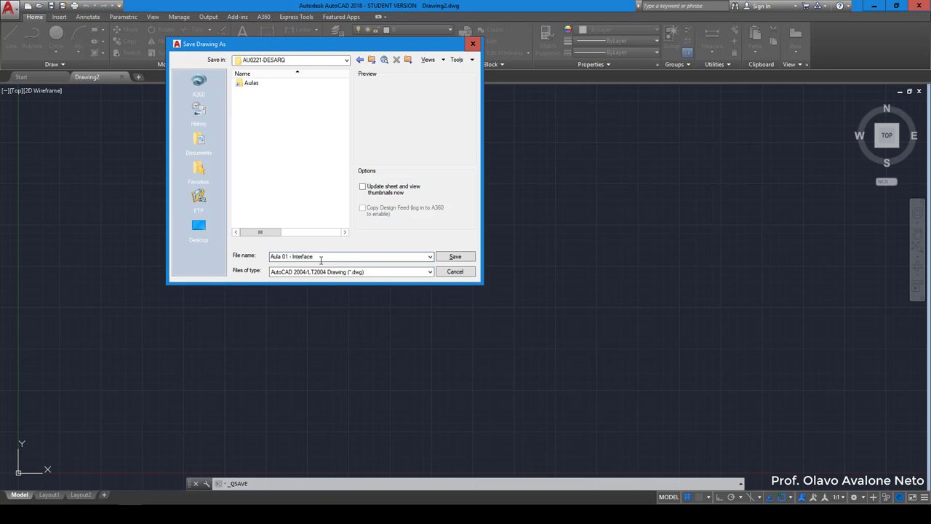
key(Return)
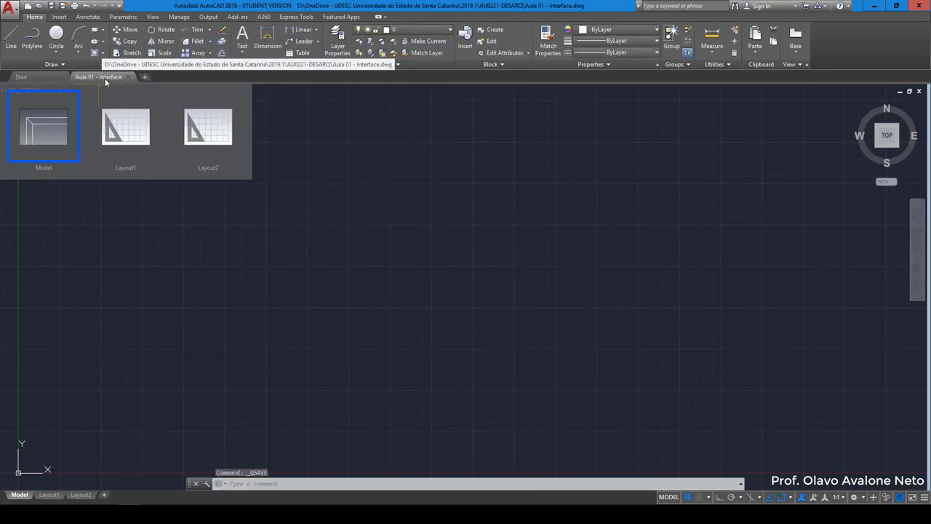
click(105, 81)
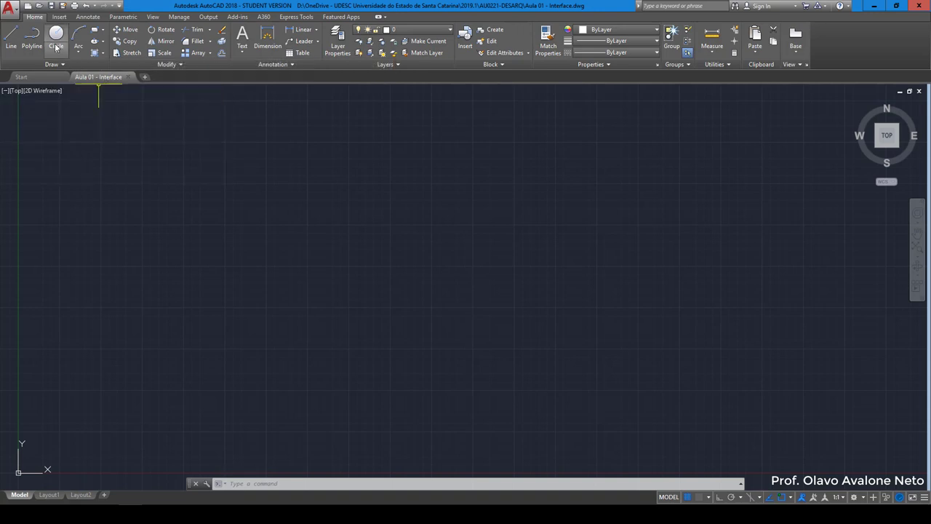
click(51, 7)
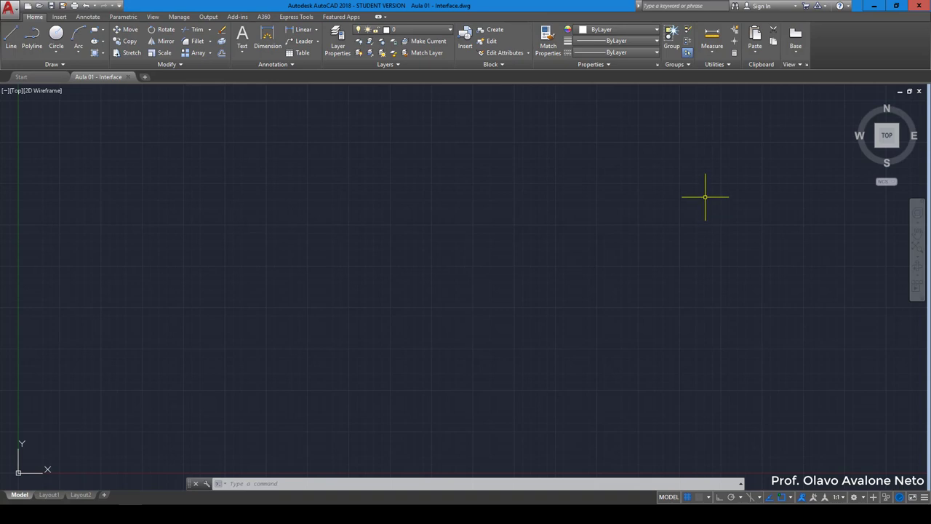
mouse_move(886, 135)
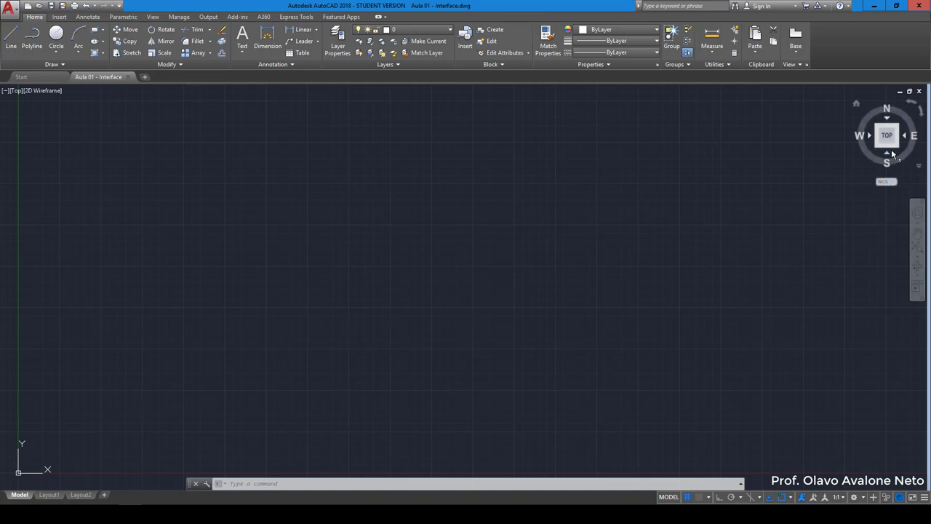
Orbit the empty model to a southeast isometric view, then return to the TOP view
shift+middle_drag(760, 255, 659, 338)
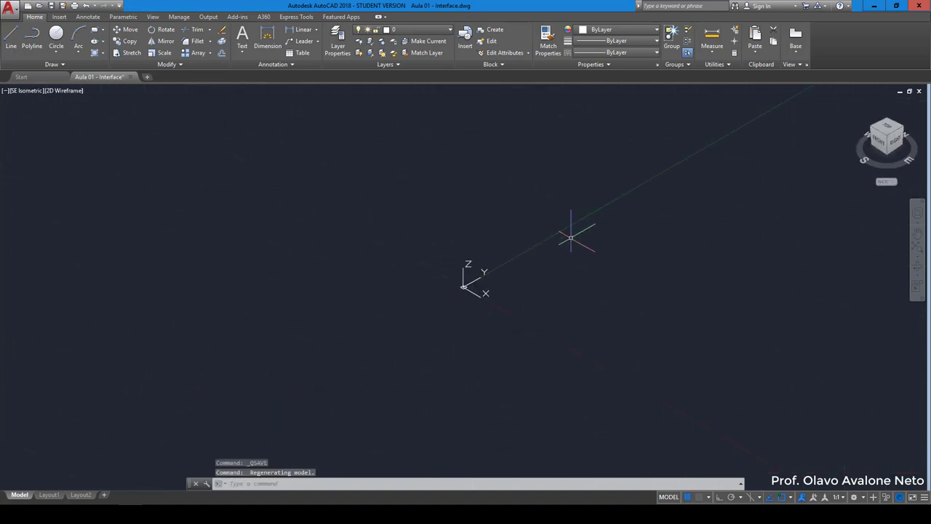
middle_drag(572, 235, 349, 264)
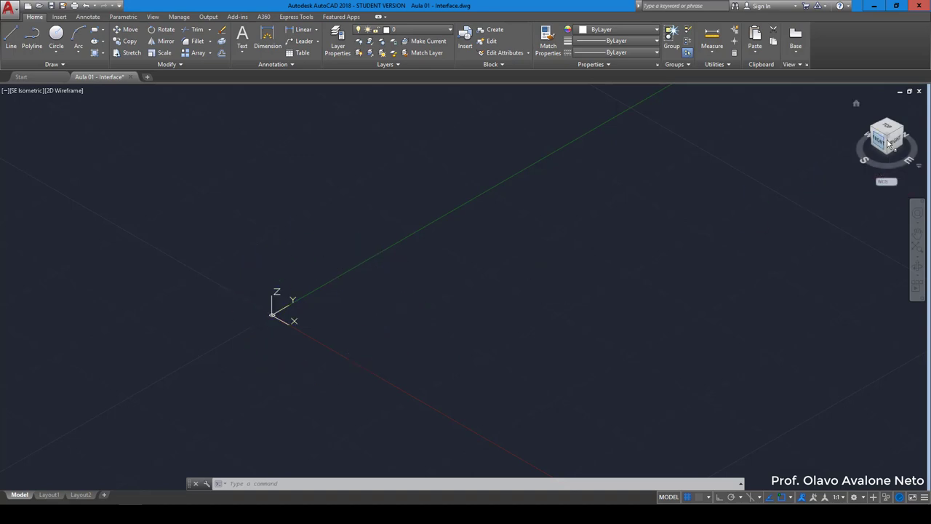
mouse_move(887, 136)
click(885, 137)
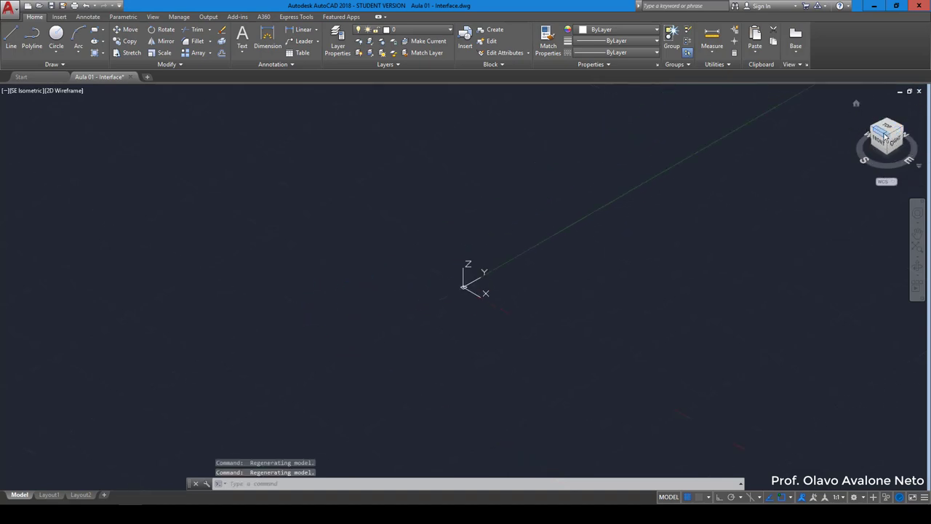
click(884, 136)
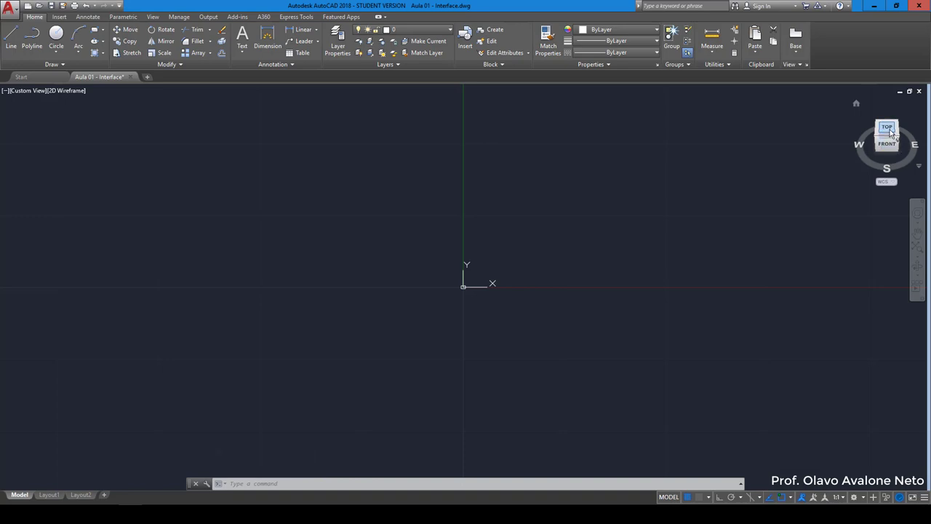
click(887, 128)
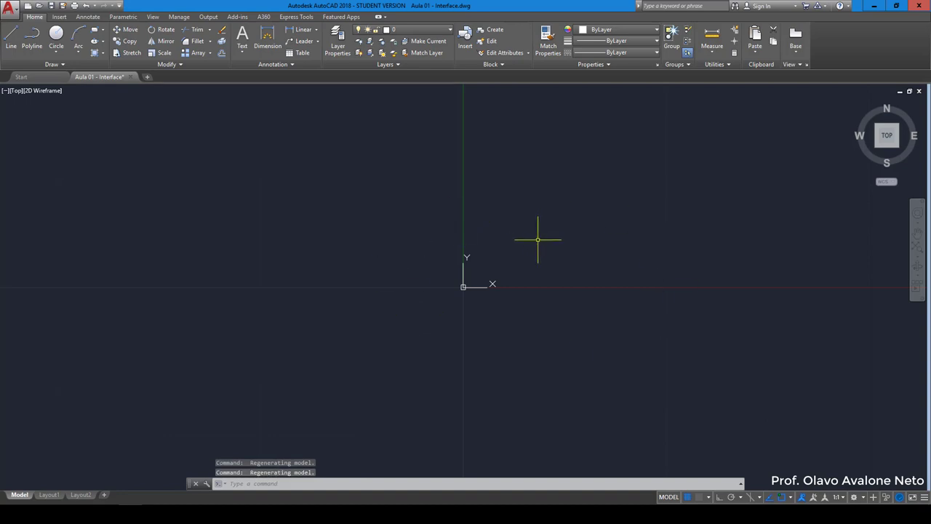
mouse_move(557, 218)
middle_down()
mouse_move(316, 283)
mouse_move(193, 357)
middle_up()
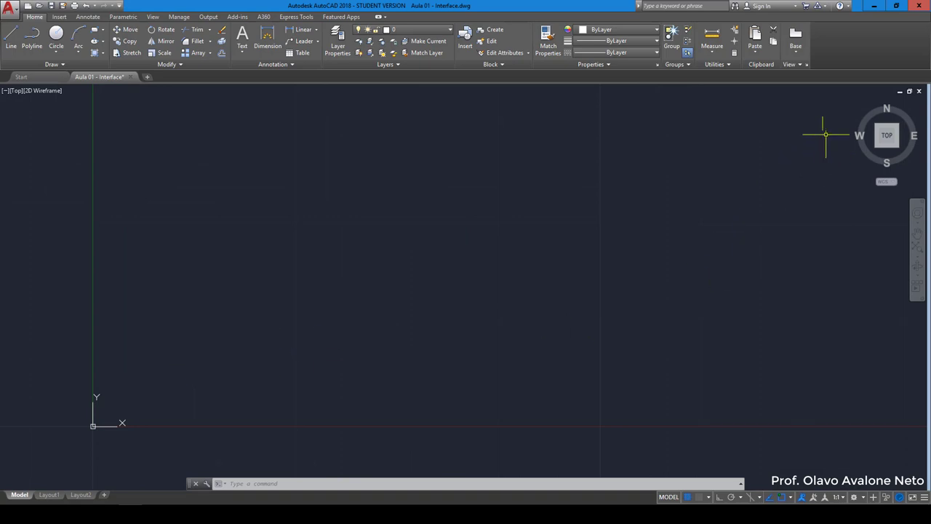
mouse_move(886, 136)
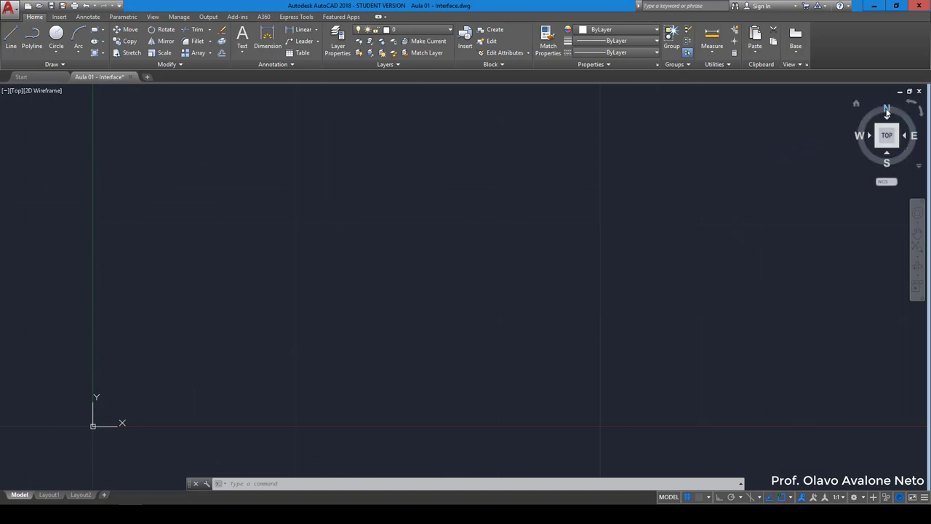
click(886, 109)
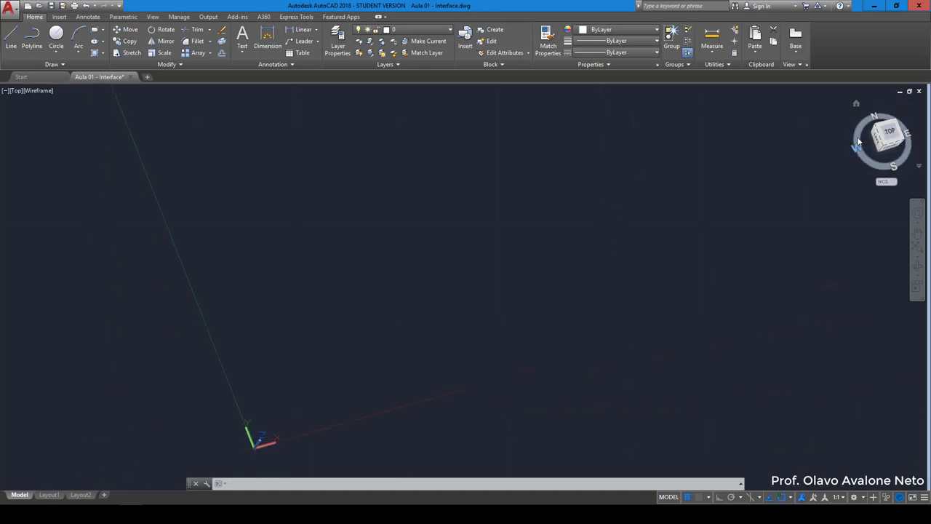
click(886, 117)
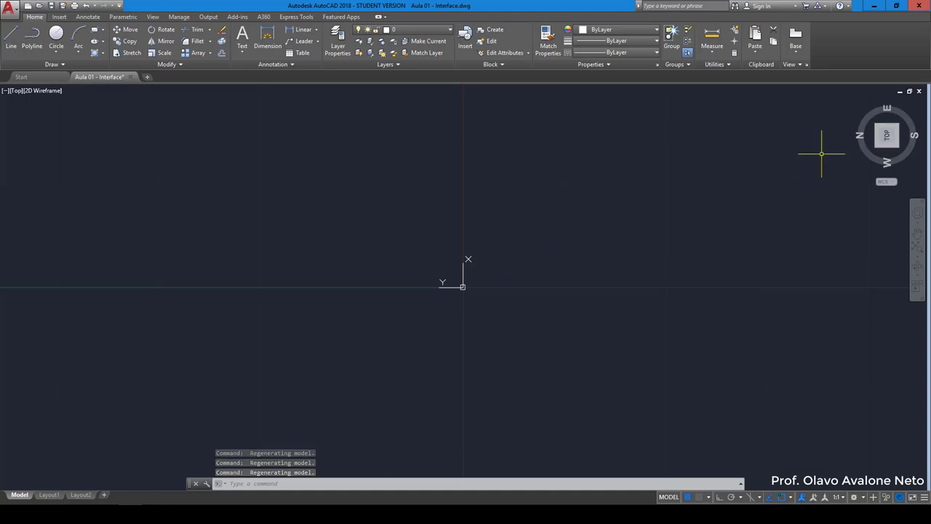
click(888, 137)
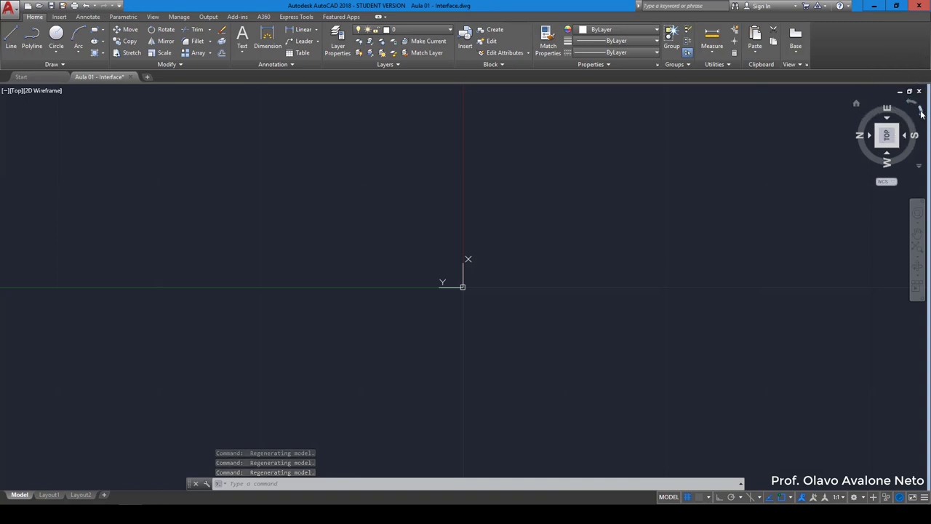
drag(911, 104, 921, 114)
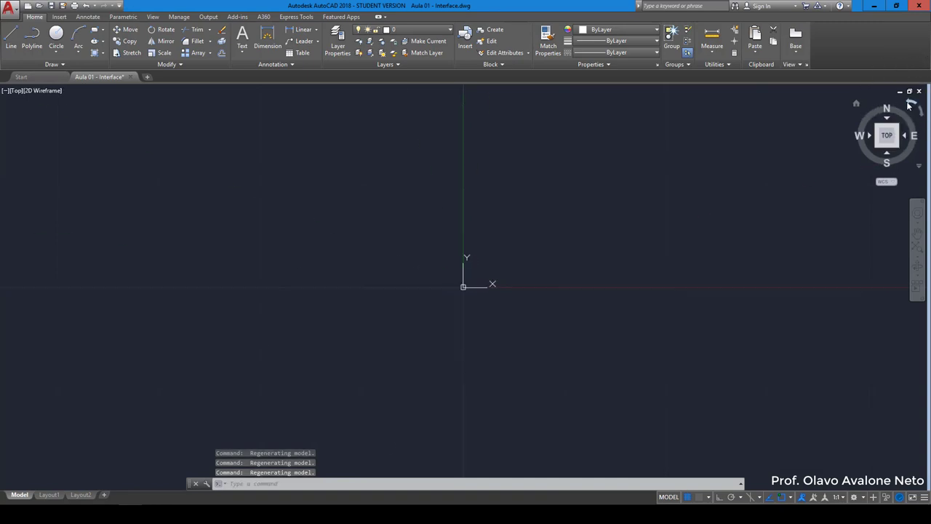
middle_drag(344, 319, 1, 449)
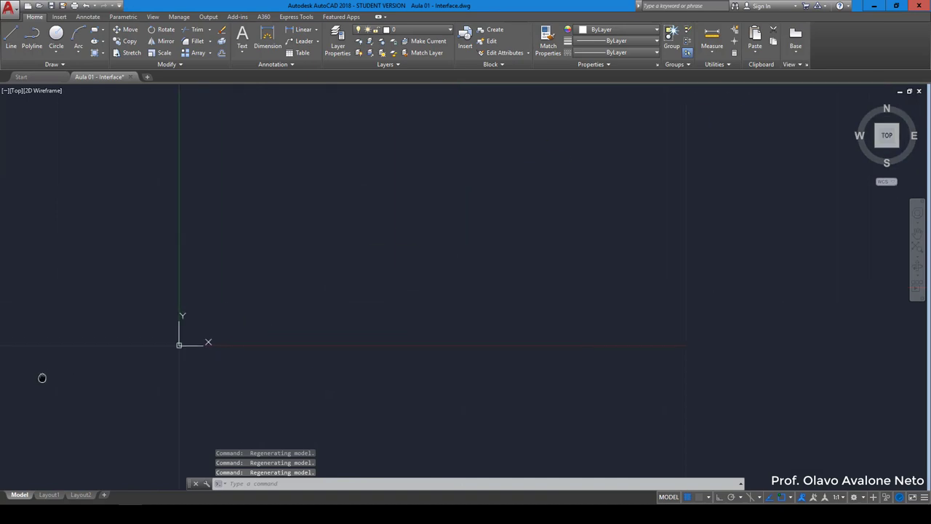
mouse_move(644, 280)
middle_down()
mouse_move(664, 257)
mouse_move(627, 281)
middle_up()
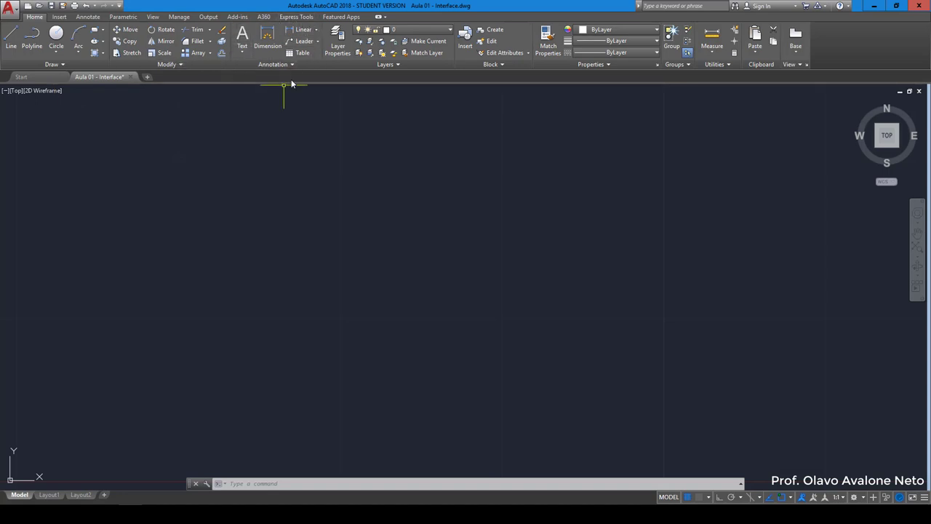
click(91, 19)
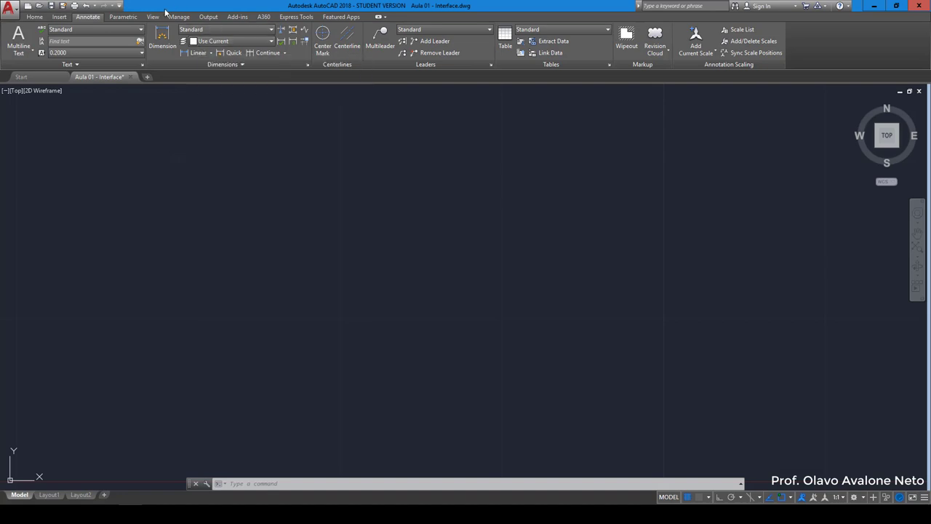
click(35, 17)
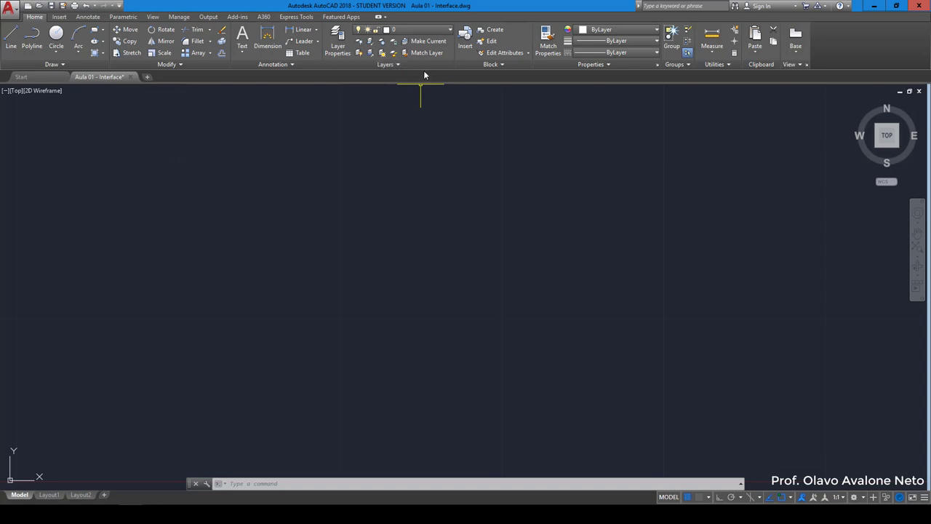
click(431, 30)
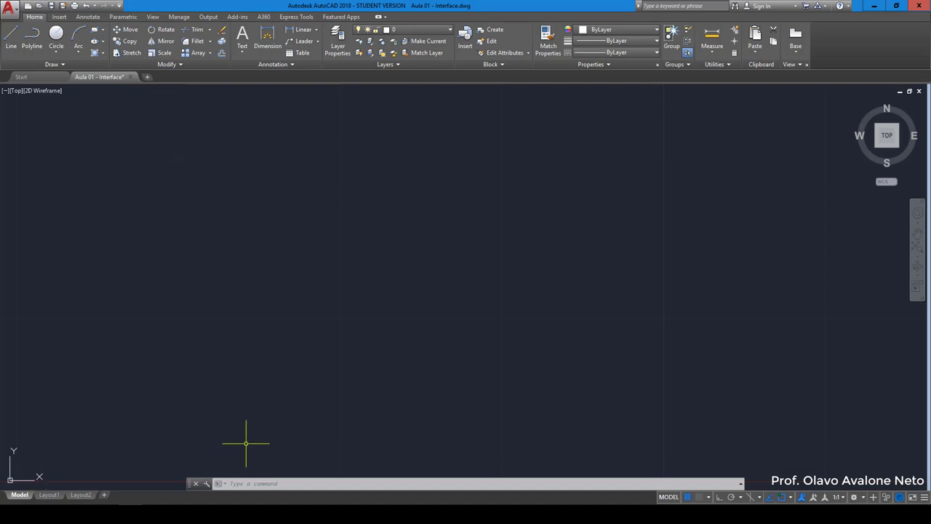
Launch the Line tool from the Home tab's Draw panel
click(12, 33)
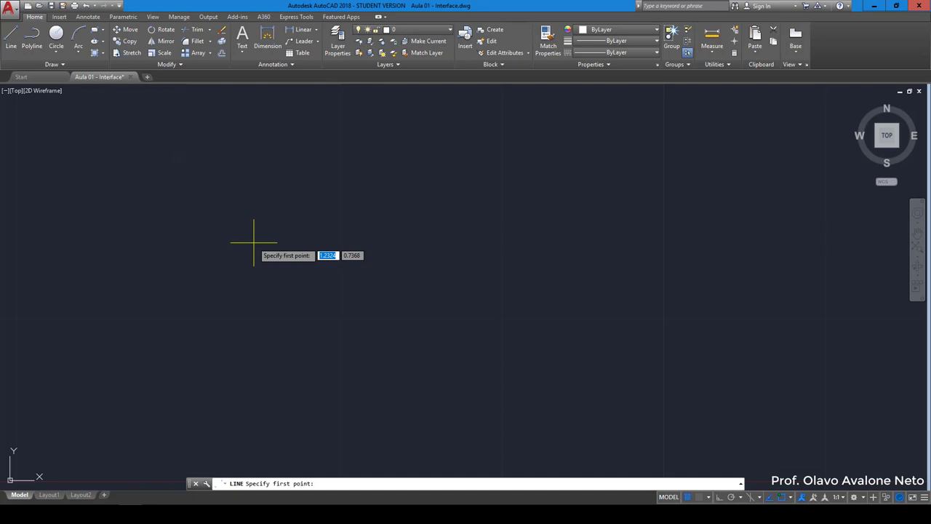
Place the first point left of centre and draw a segment of length 1
click(254, 242)
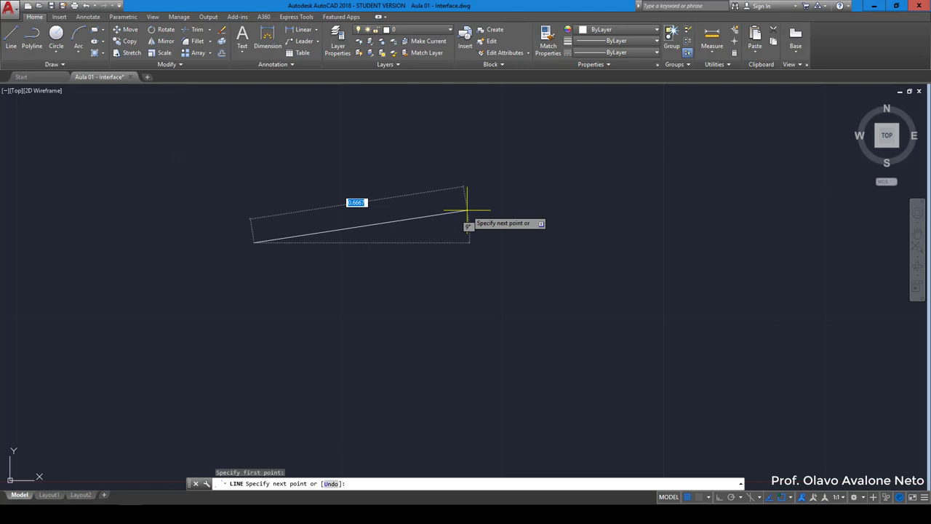
text(1)
key(Return)
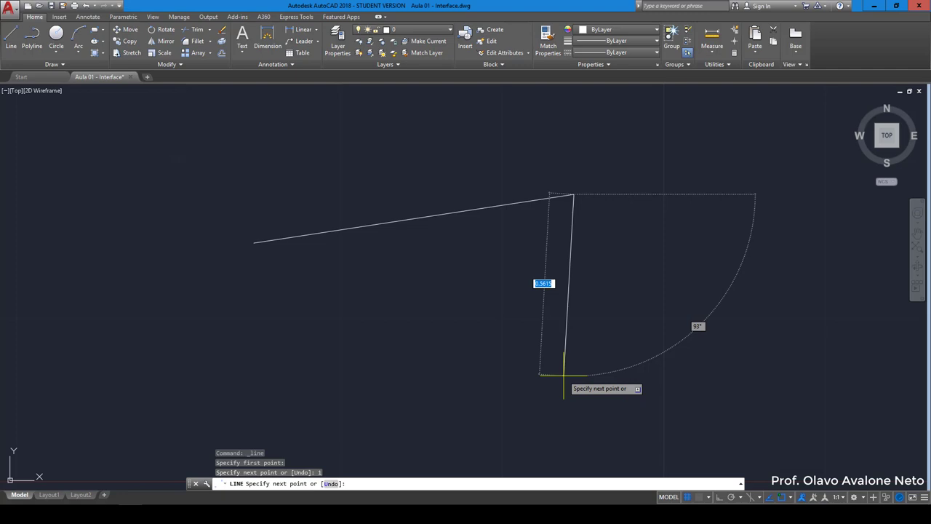
Add line vertices along the lower-left stretch and bottom of the outline
click(503, 275)
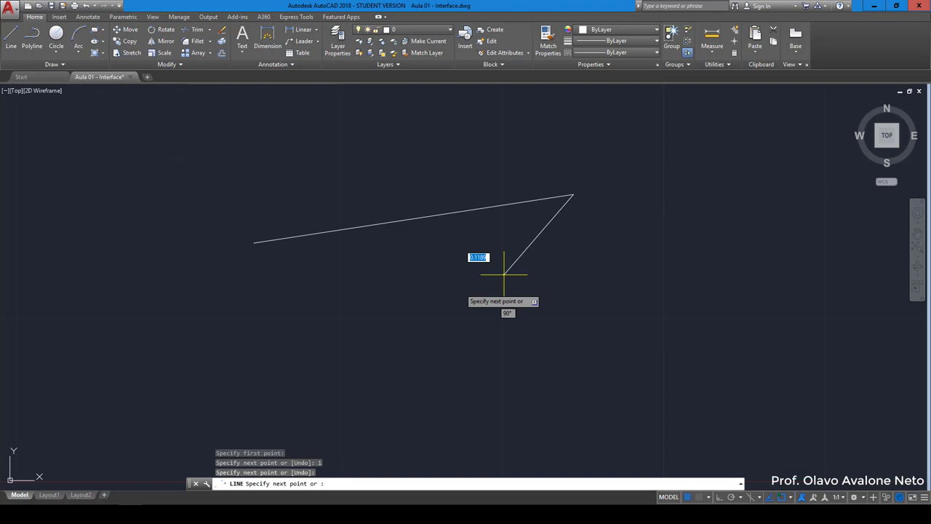
click(437, 294)
click(351, 305)
click(322, 338)
click(284, 371)
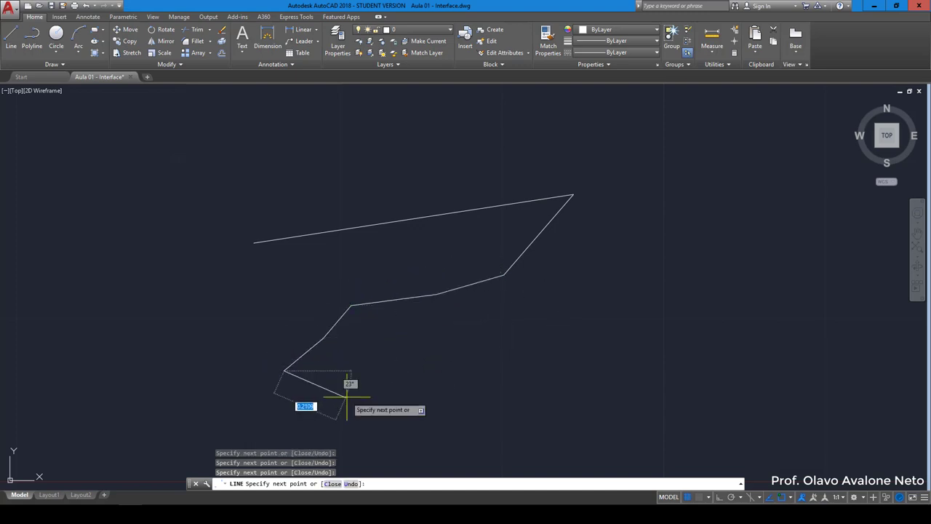
click(347, 396)
click(398, 396)
click(447, 390)
click(484, 367)
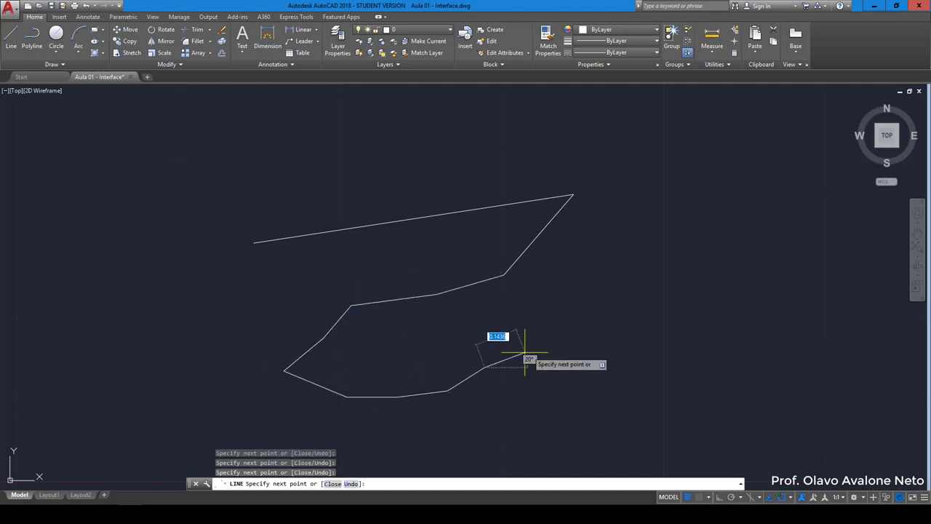
Continue vertices up the right side, close at the start point, and end LINE
click(573, 334)
click(604, 289)
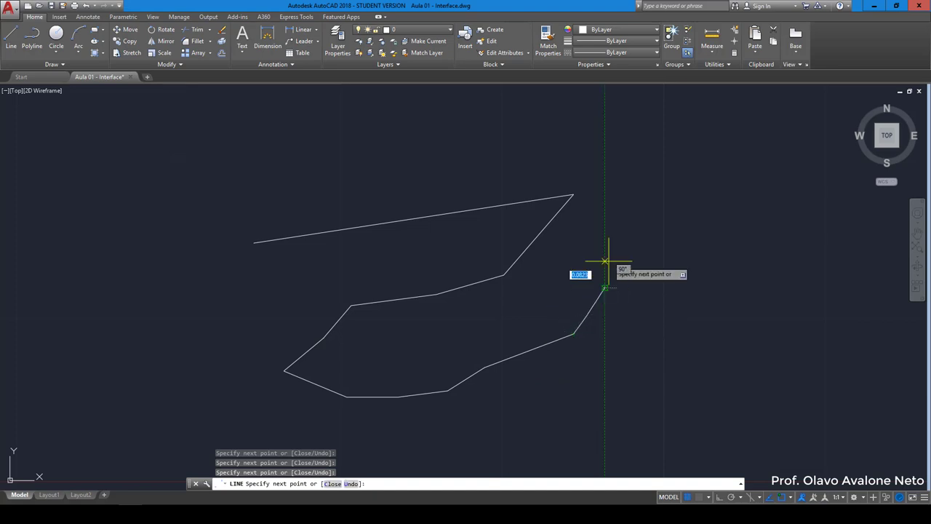
click(603, 262)
click(622, 246)
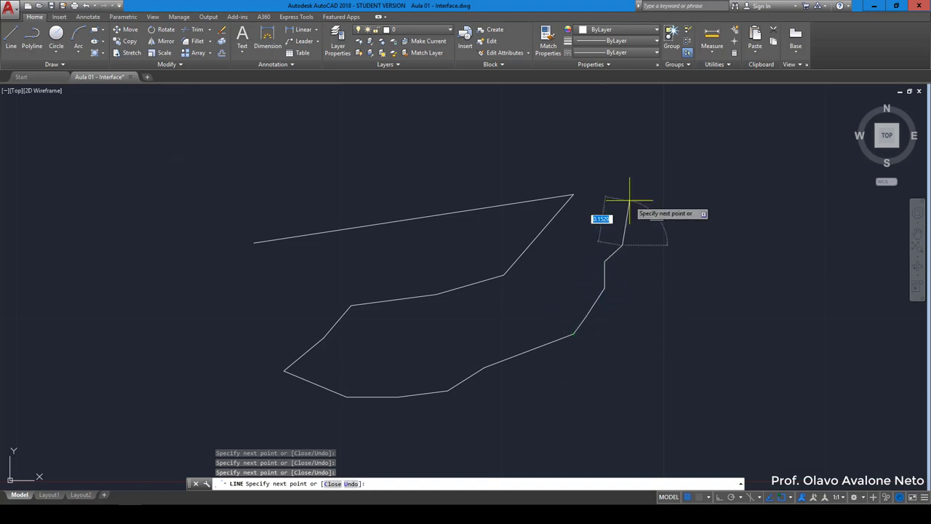
click(627, 178)
click(600, 145)
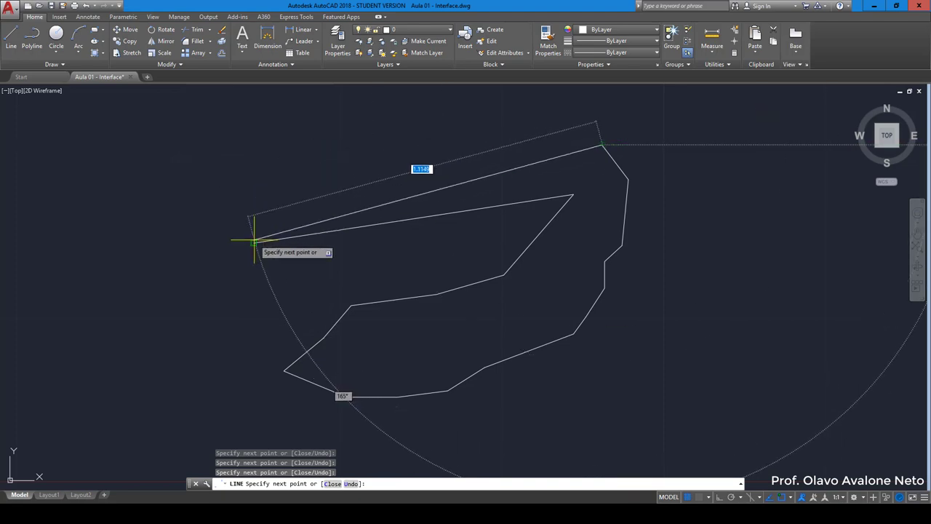
click(254, 240)
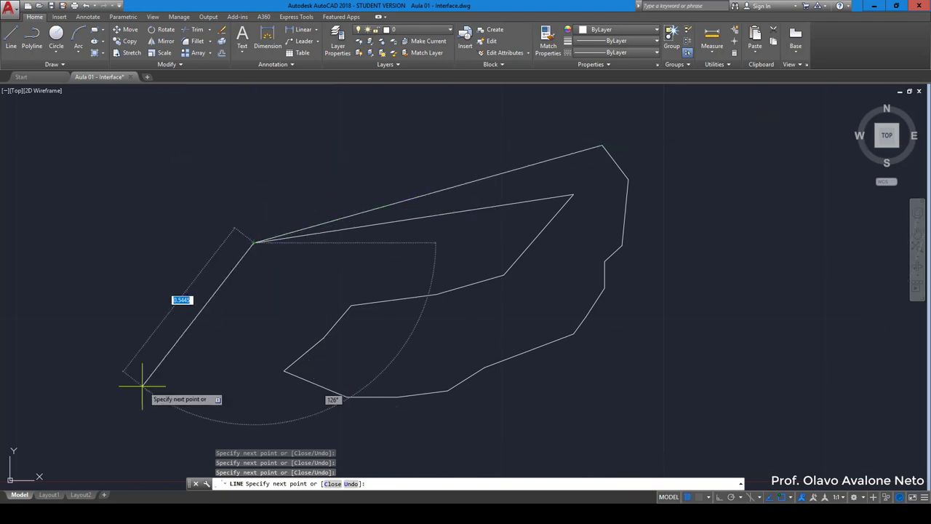
key(Return)
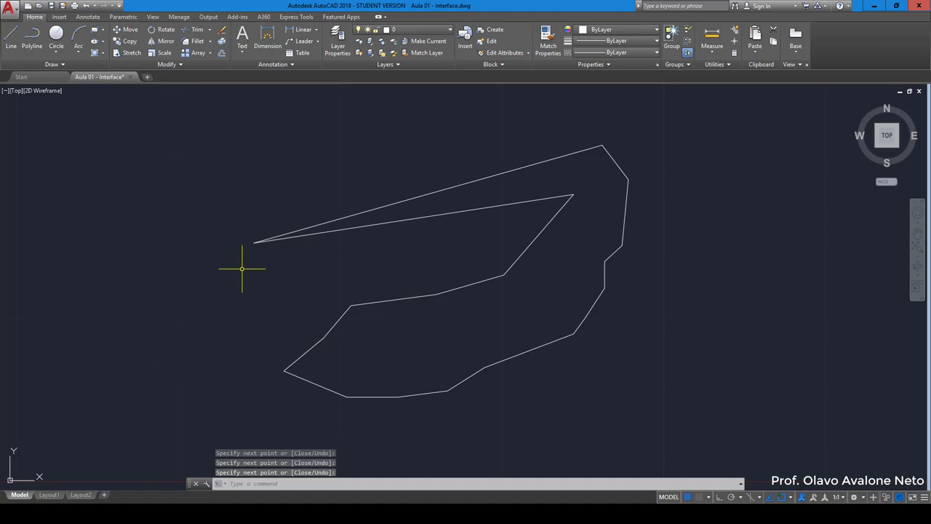
key(Return)
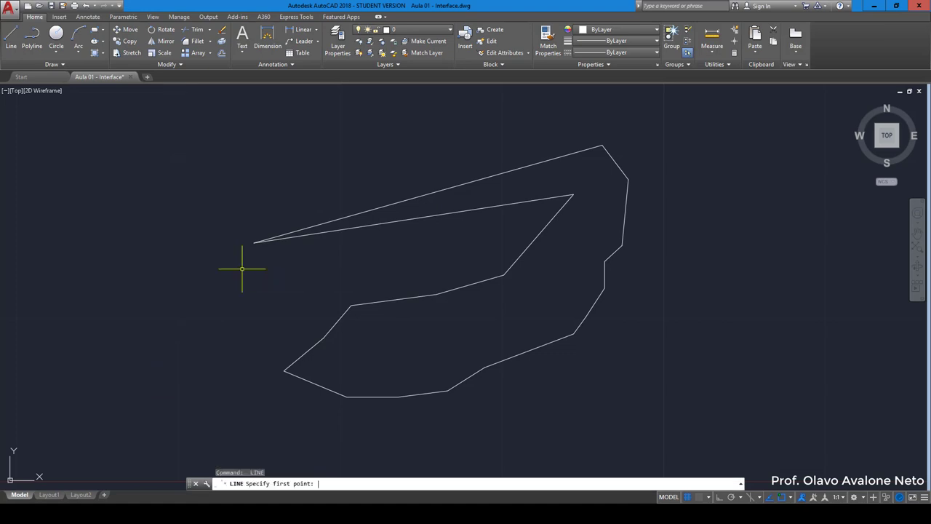
key(Escape)
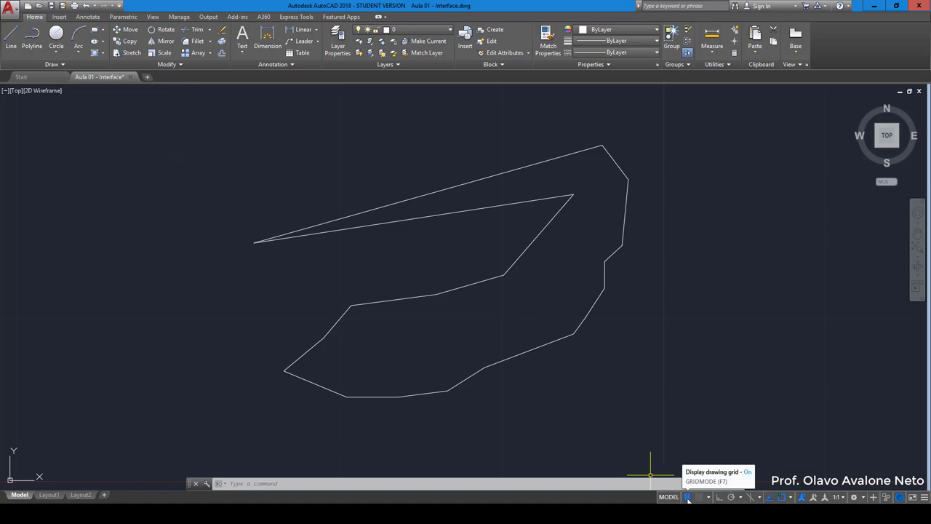
click(688, 497)
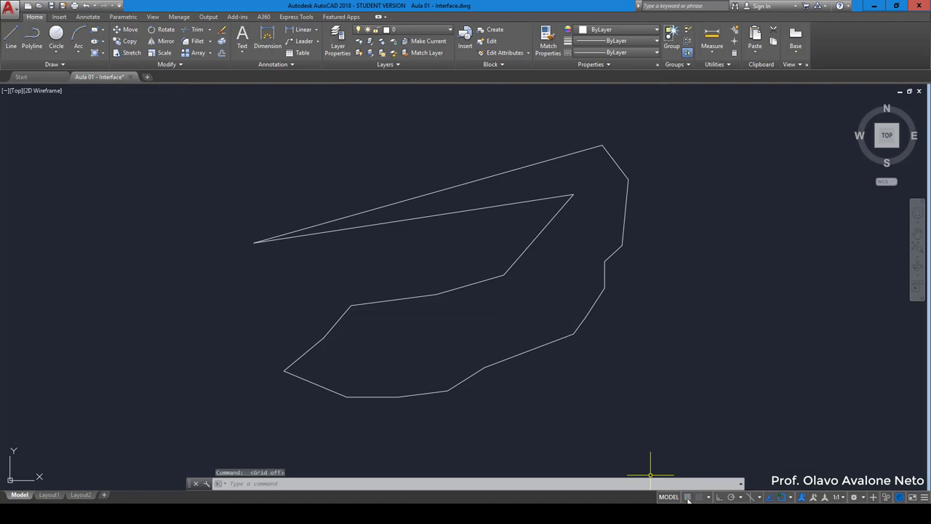
click(688, 497)
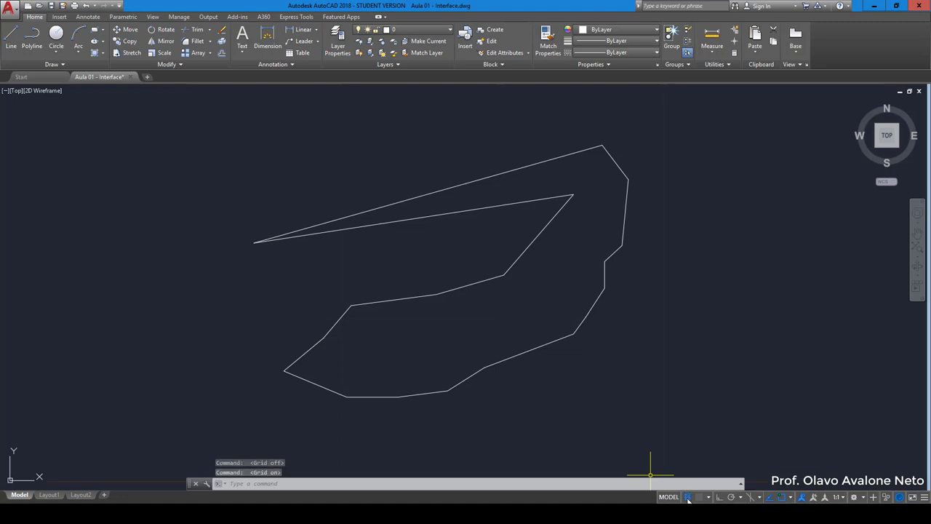
click(688, 497)
click(687, 497)
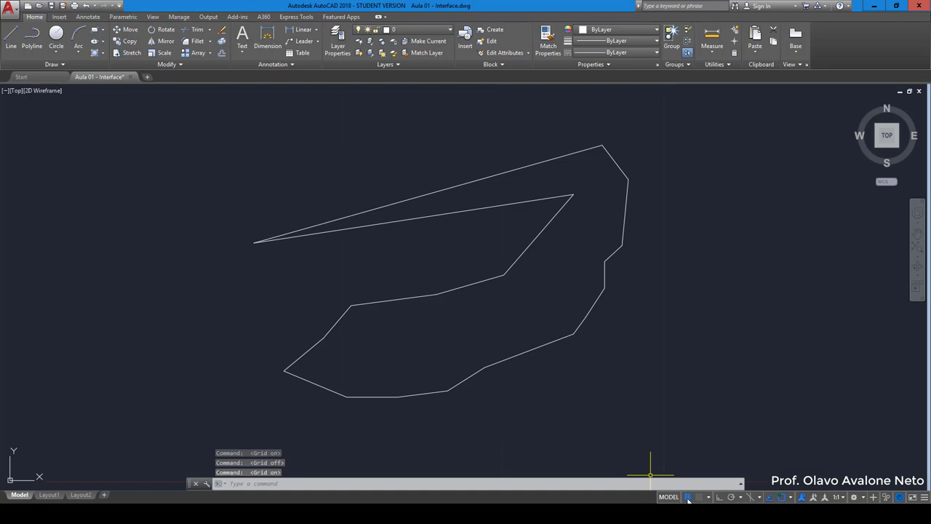
click(688, 497)
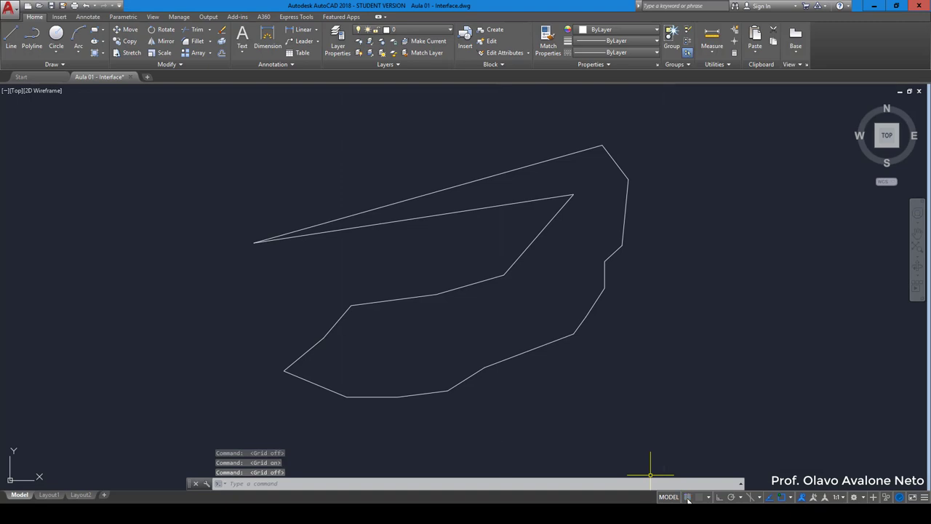
click(687, 498)
click(688, 497)
click(688, 498)
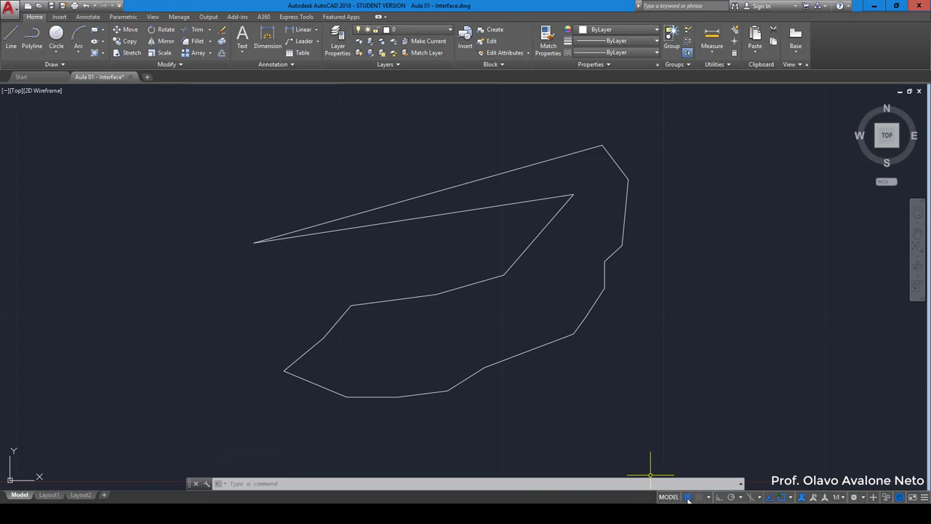
click(686, 497)
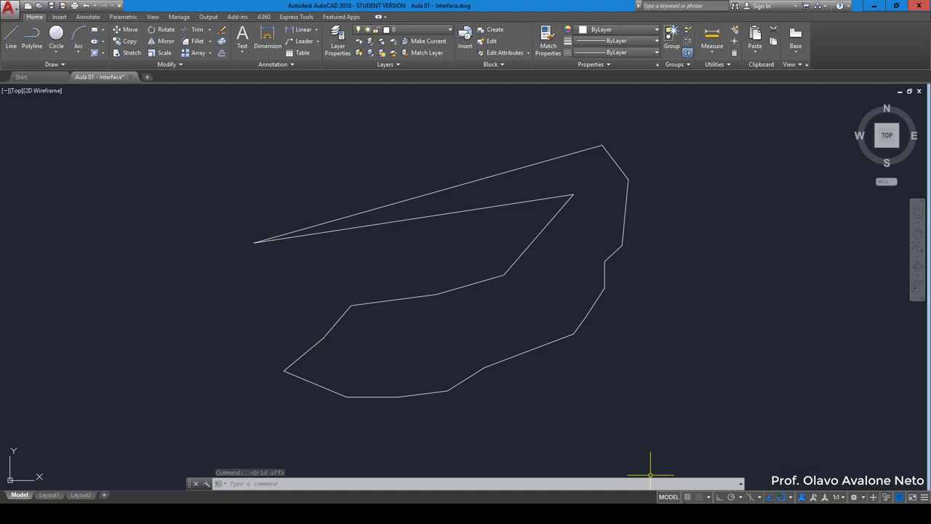
click(687, 497)
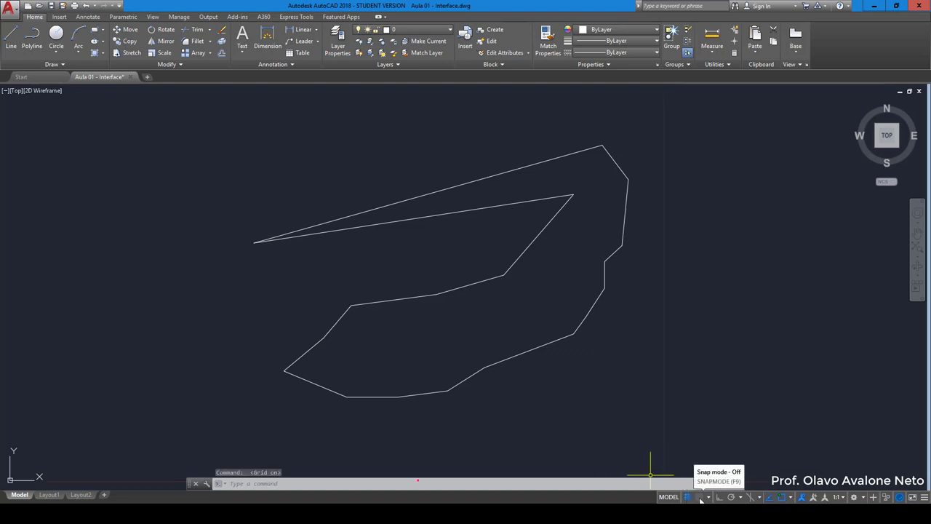
Switch on Snap Mode in the status bar and launch the Line tool
click(699, 497)
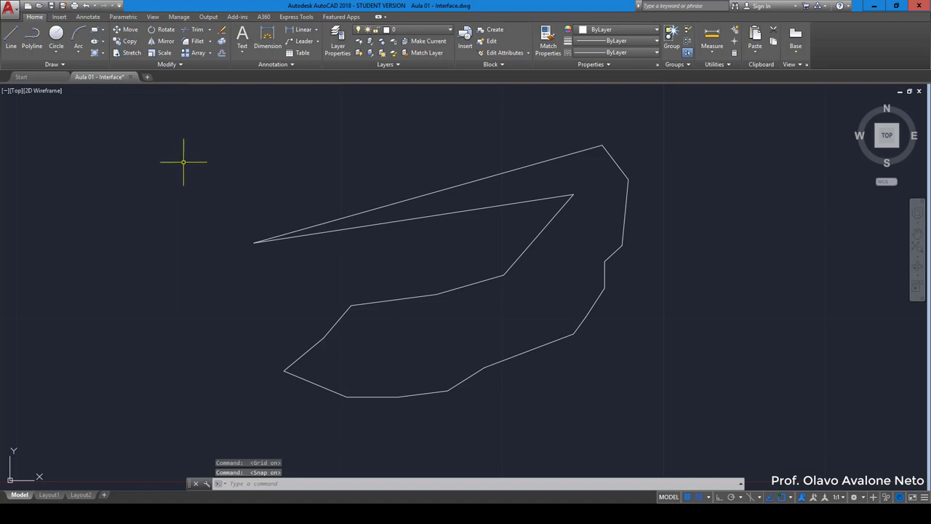
click(14, 35)
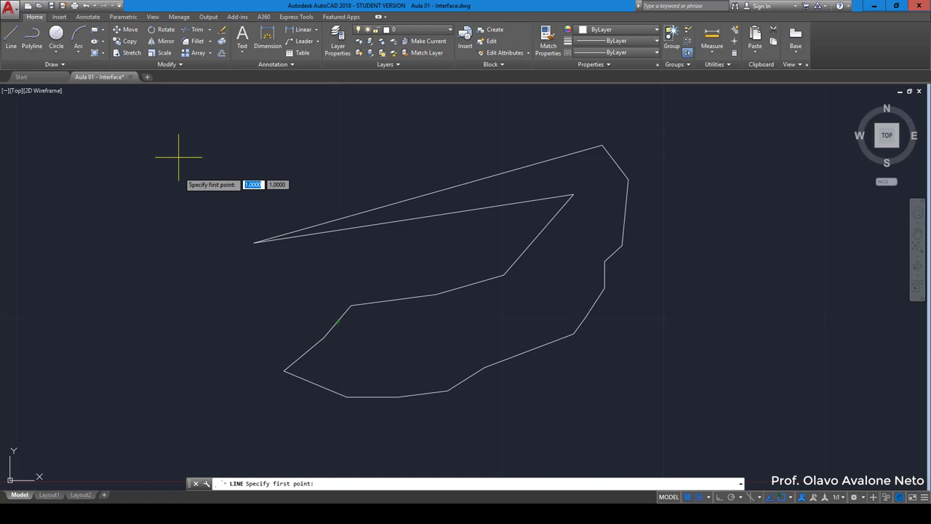
Set the snap X and Y spacing to 1.0000 in Drafting Settings
click(709, 498)
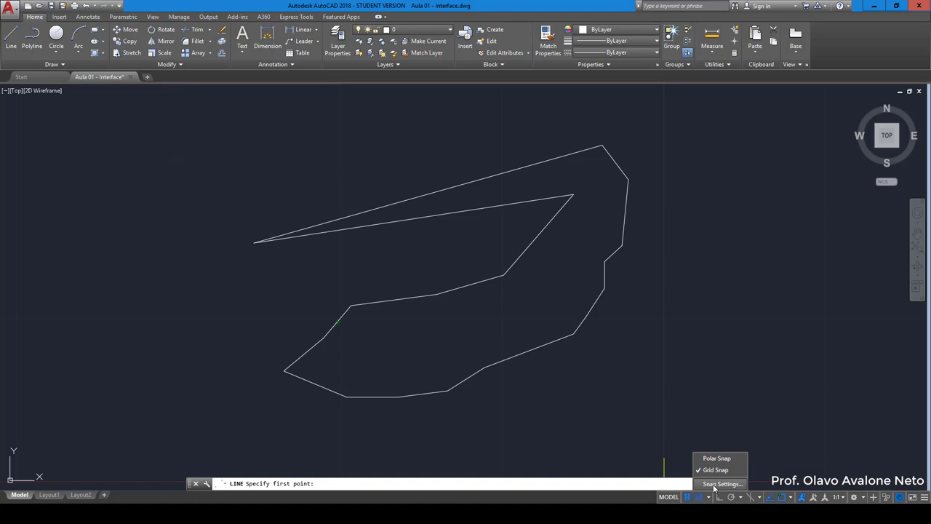
click(713, 484)
click(711, 499)
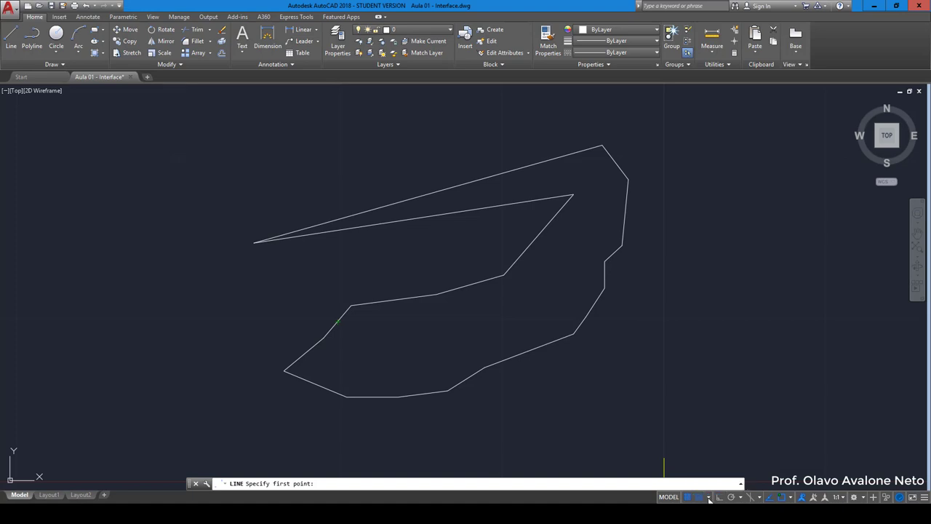
click(709, 499)
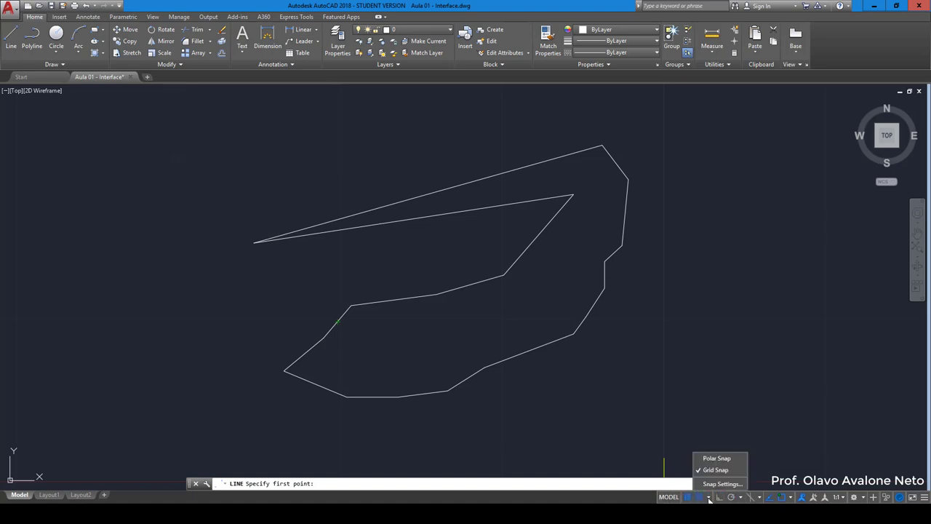
click(713, 493)
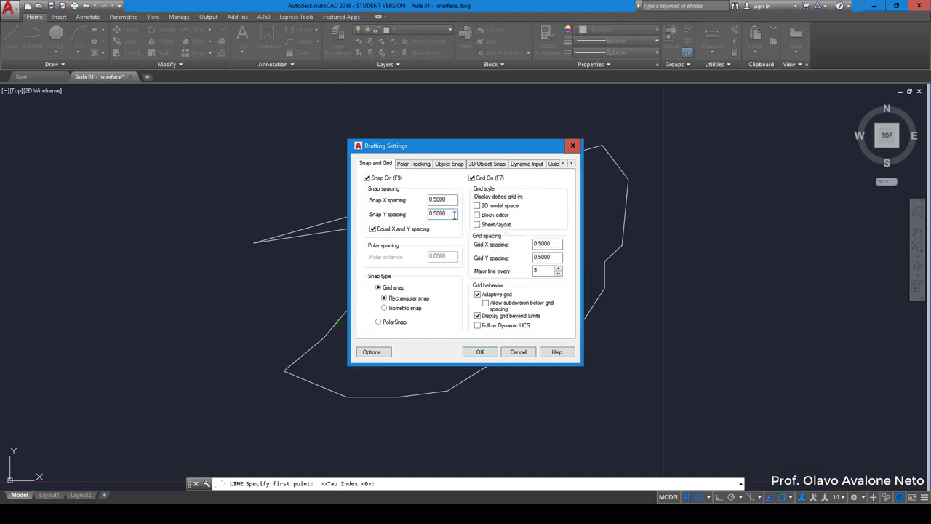
double_click(440, 199)
text(1)
key(Tab)
click(485, 354)
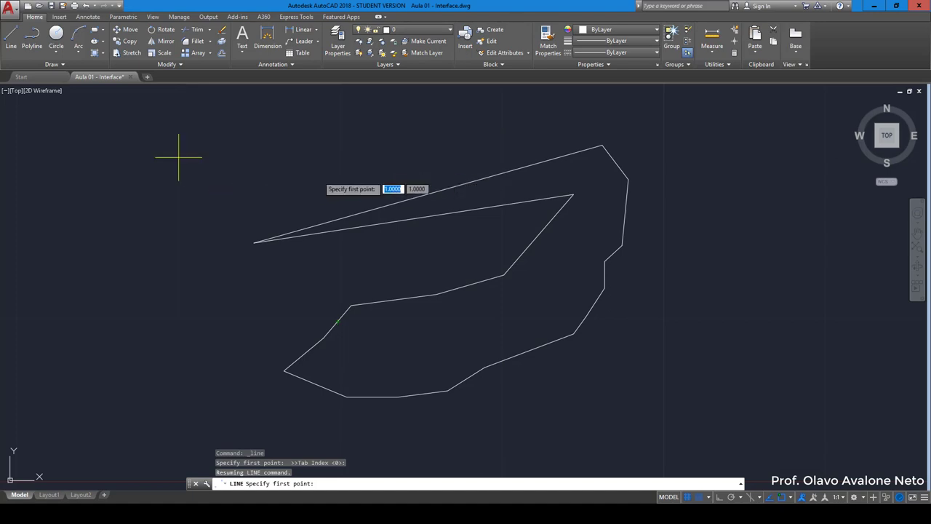
Cancel the pending line, switch Snap Mode off, and frame the sketch beside the origin
key(Escape)
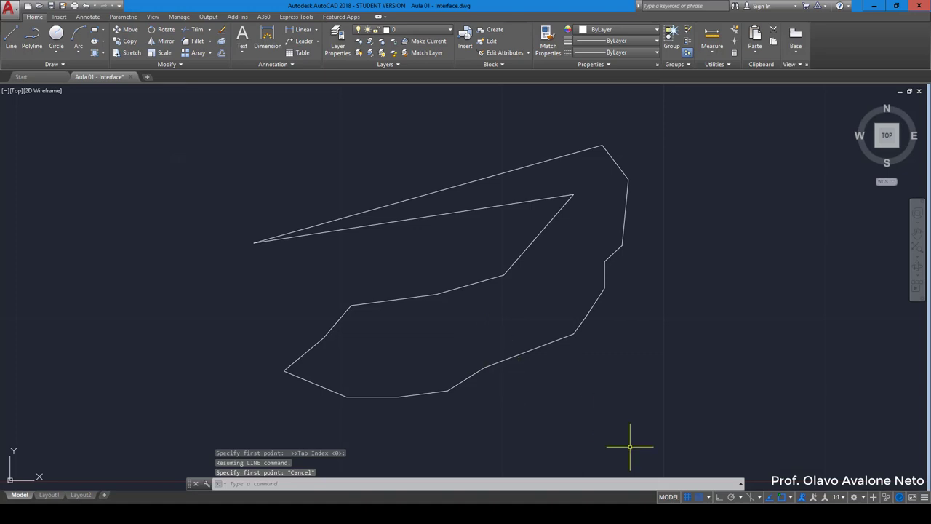
click(702, 498)
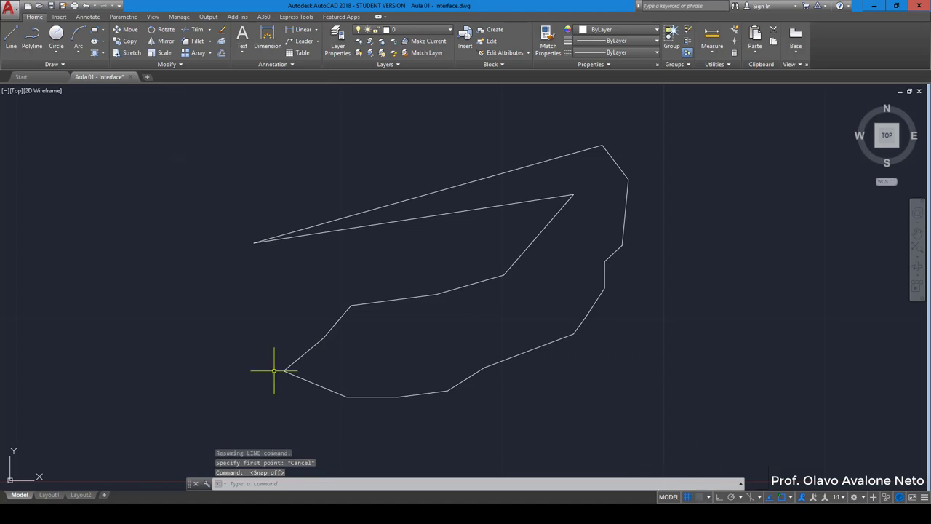
scroll(203, 329, down, 5)
scroll(225, 332, down, 5)
scroll(269, 329, up, 5)
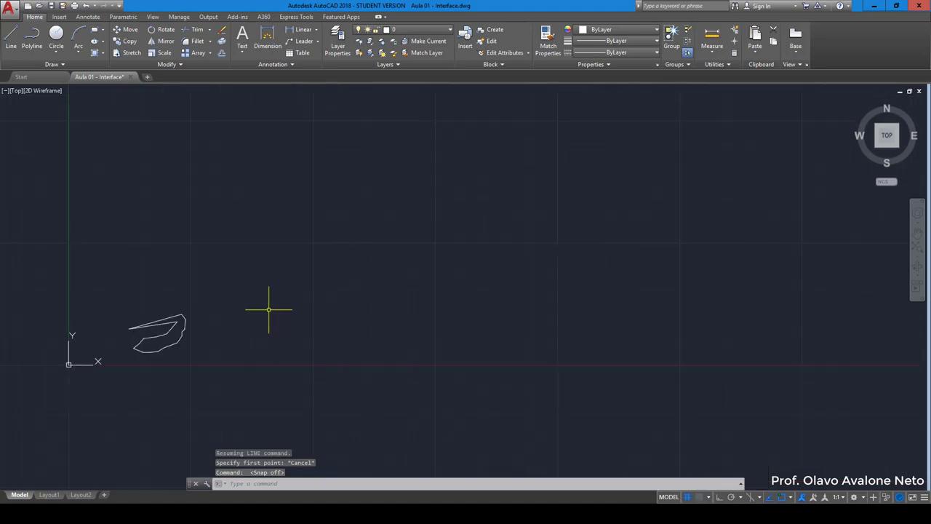
middle_drag(277, 303, 305, 318)
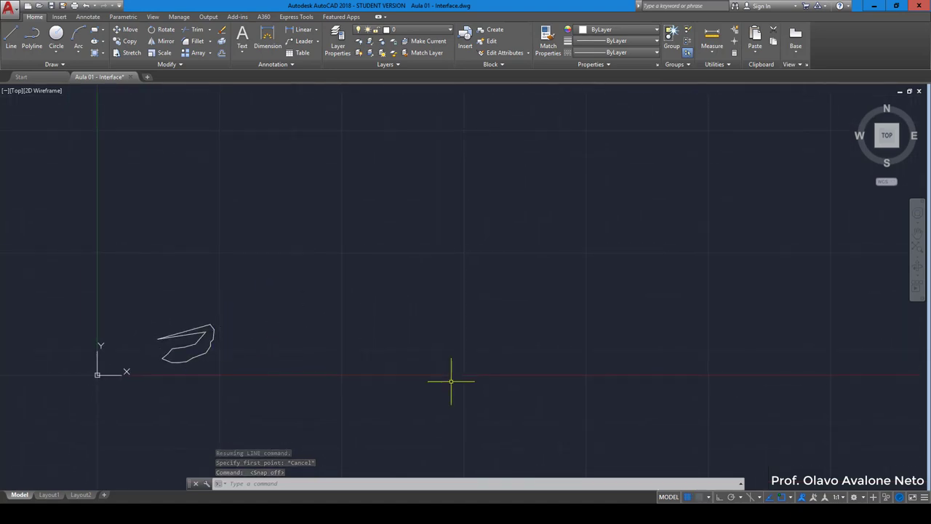
scroll(509, 422, up, 2)
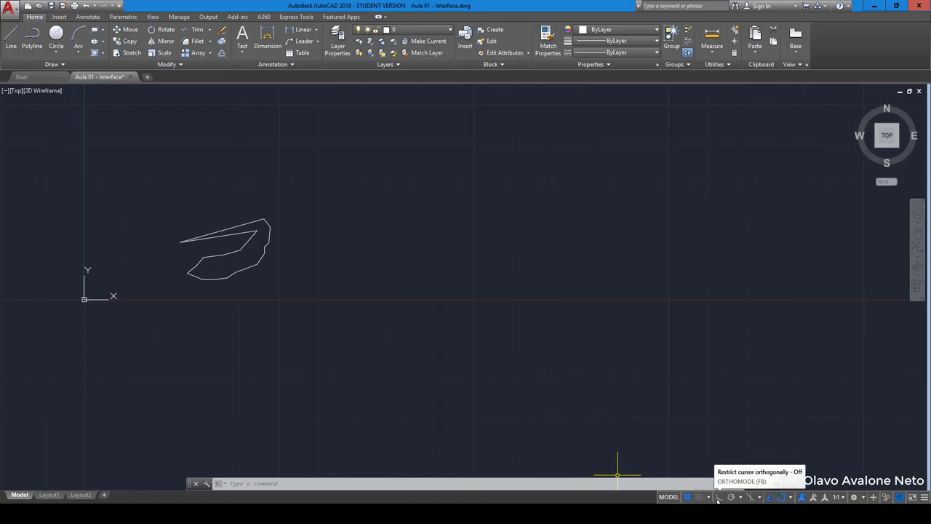
Turn on Ortho Mode and frame the sketch and origin in view
click(717, 497)
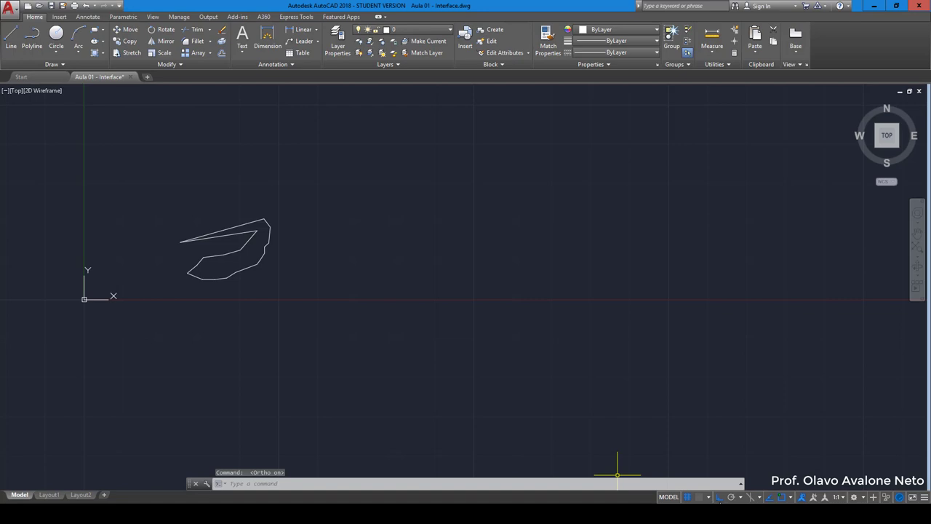
scroll(230, 175, up, 5)
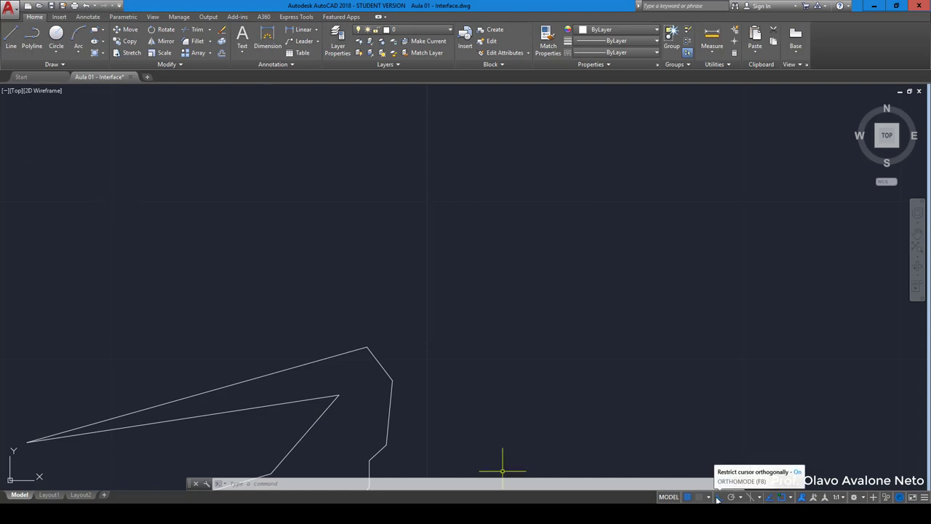
click(718, 498)
scroll(281, 241, down, 4)
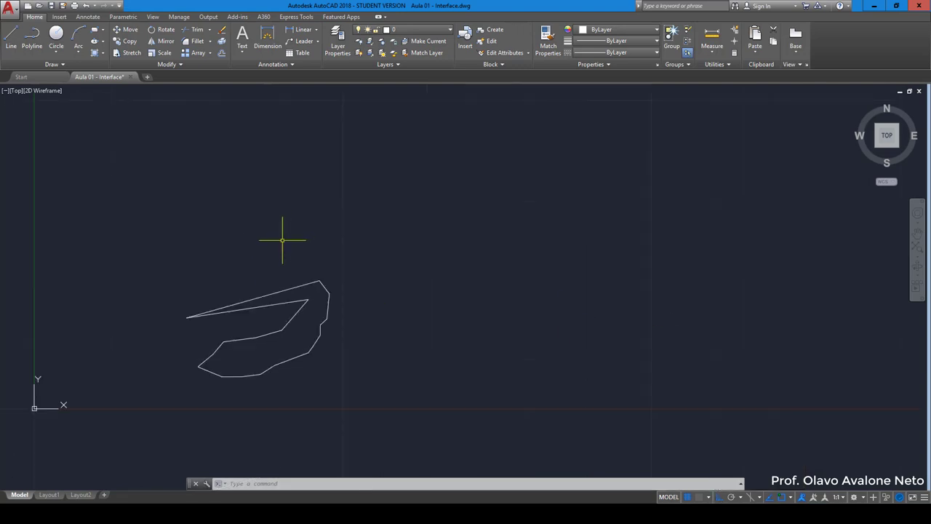
middle_drag(303, 240, 361, 249)
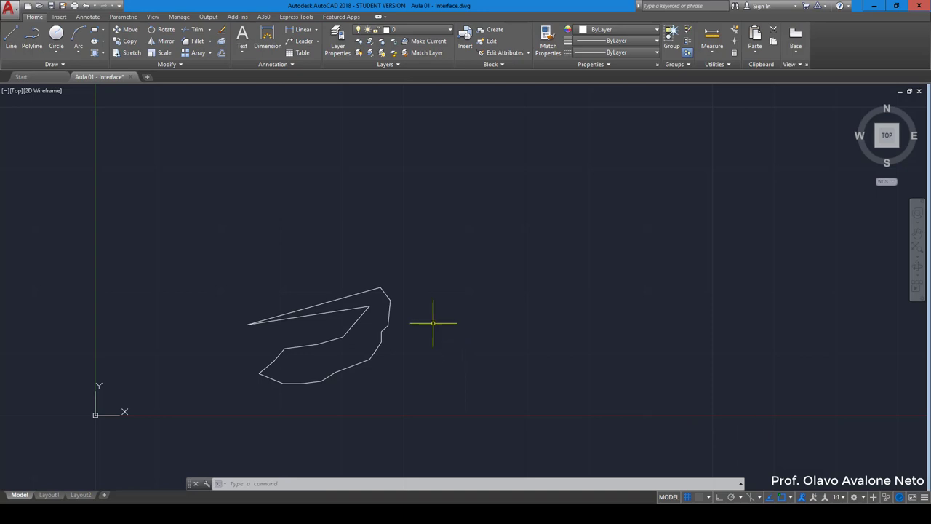
Start a line above the freehand sketch with Ortho on and draw a 3-unit bottom side
click(11, 40)
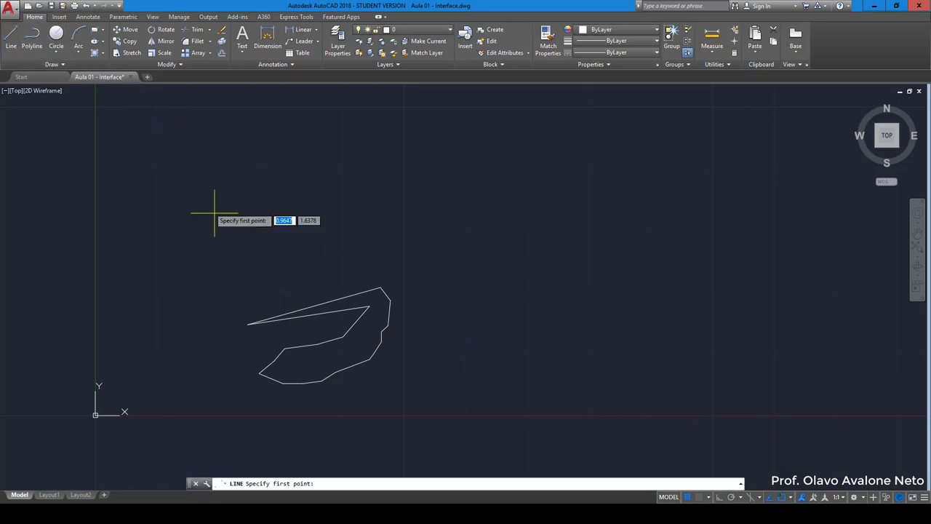
click(211, 217)
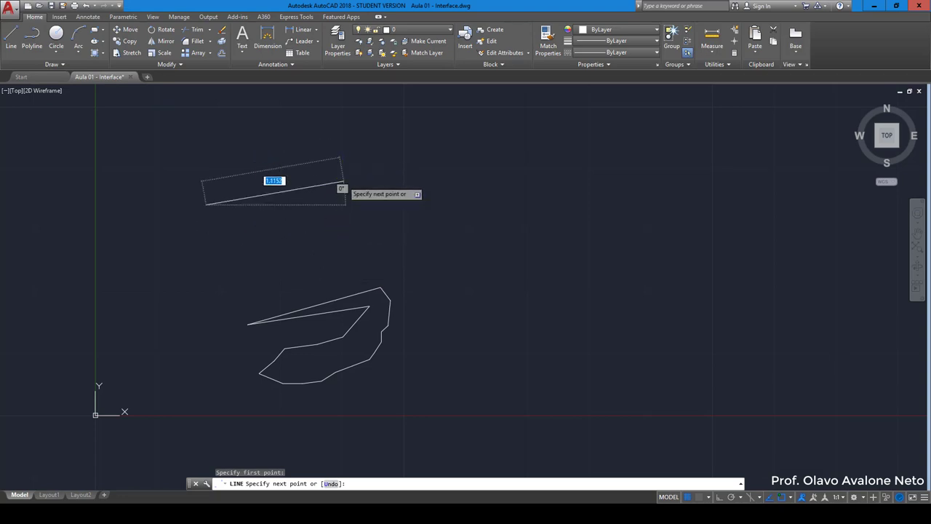
key(F8)
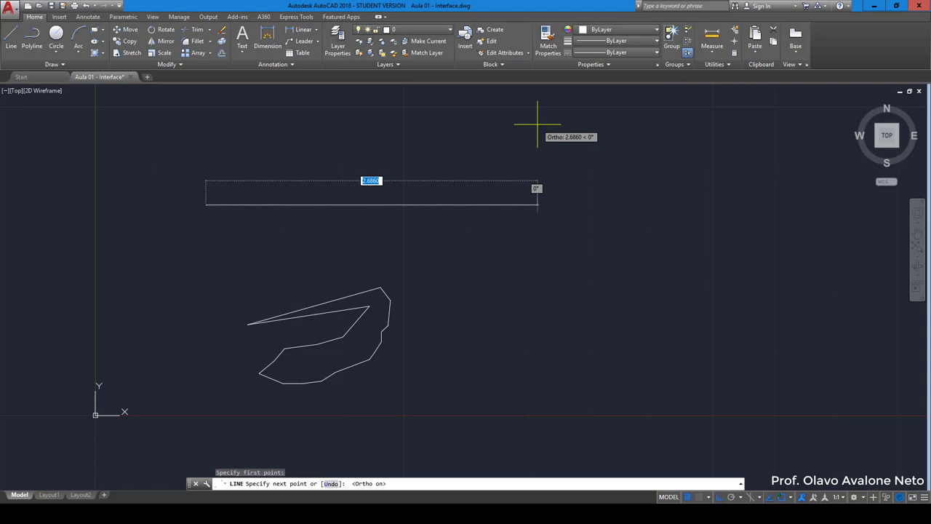
text(3)
key(Return)
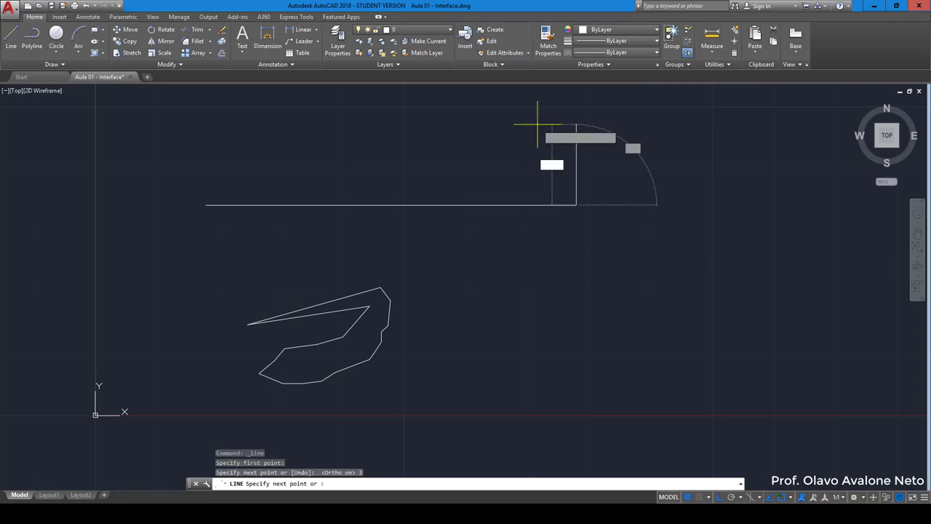
Add the 3-unit right, top and left sides to close the square
scroll(567, 208, down, 2)
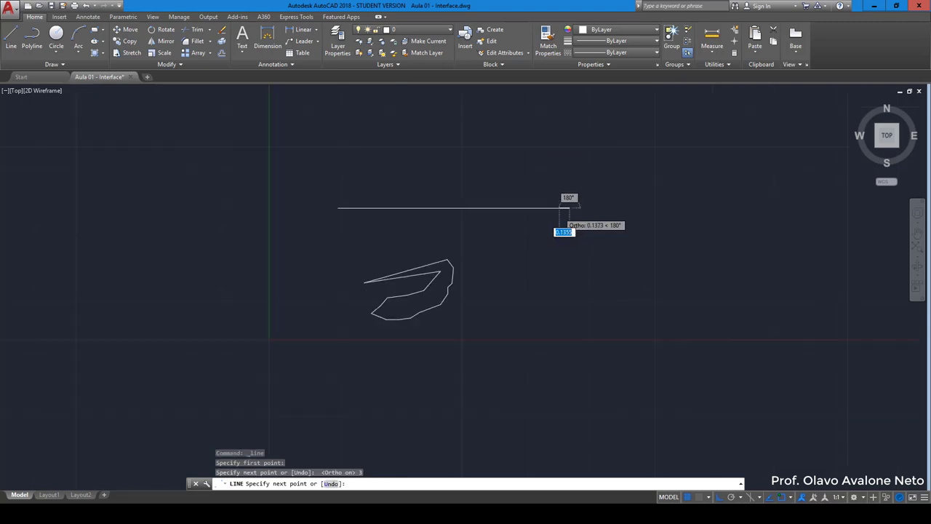
scroll(538, 240, down, 3)
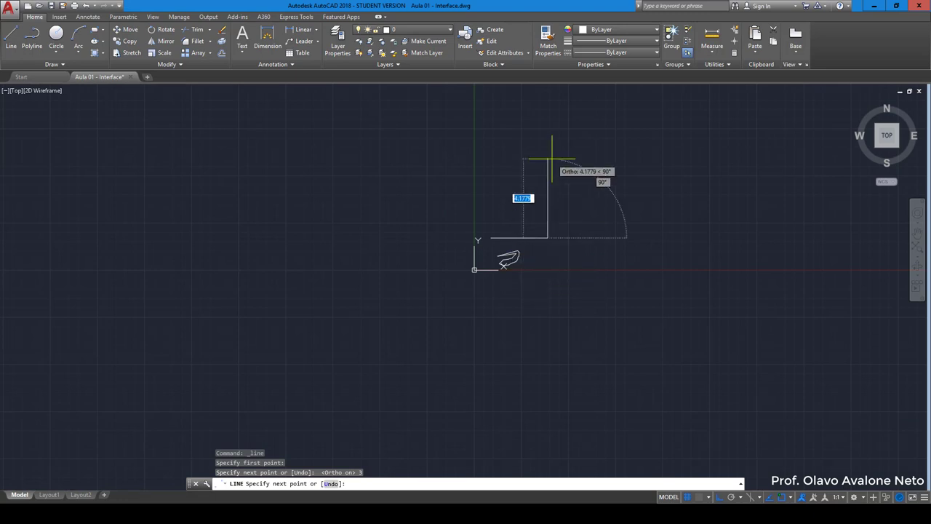
scroll(549, 160, up, 2)
scroll(547, 175, up, 2)
scroll(549, 211, up, 2)
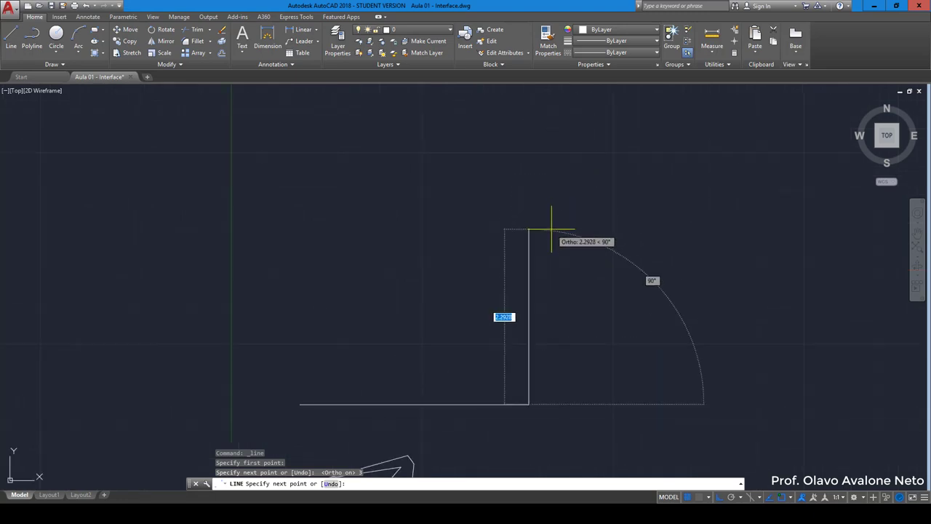
text(3)
key(Return)
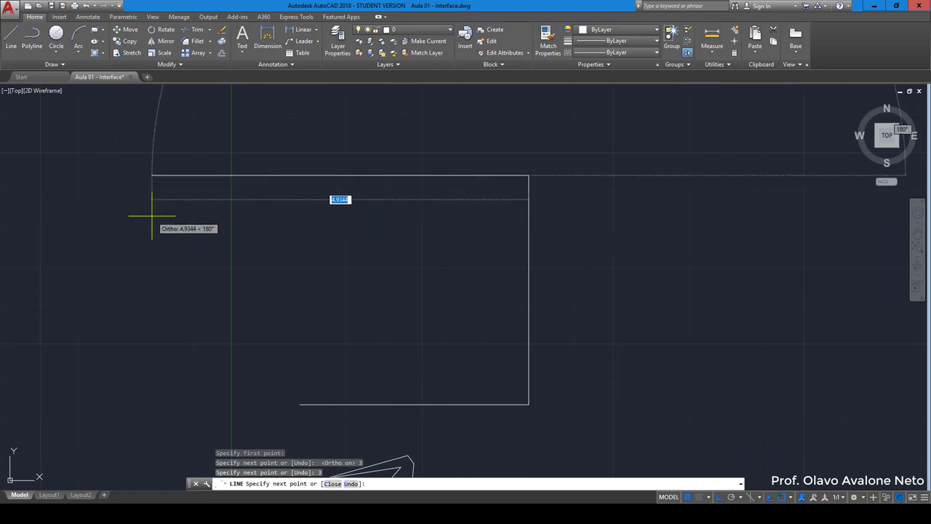
text(3)
key(Return)
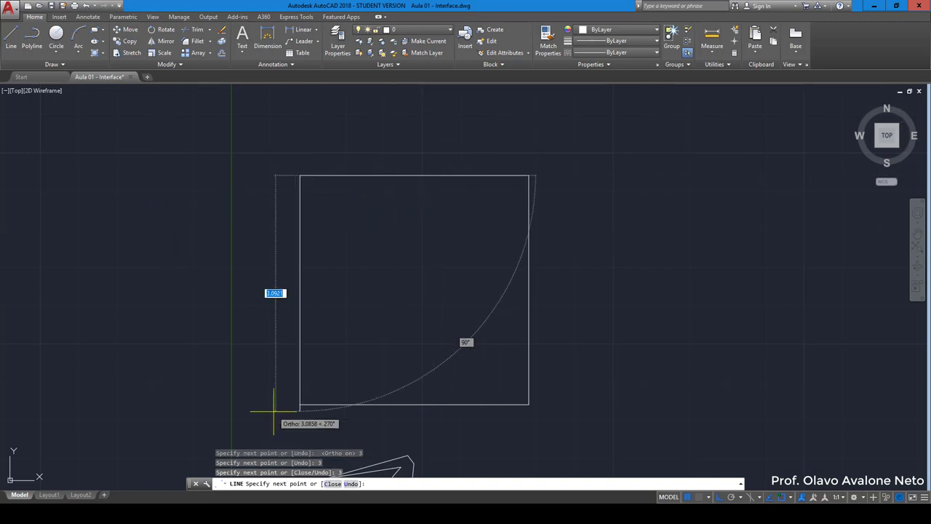
text(3)
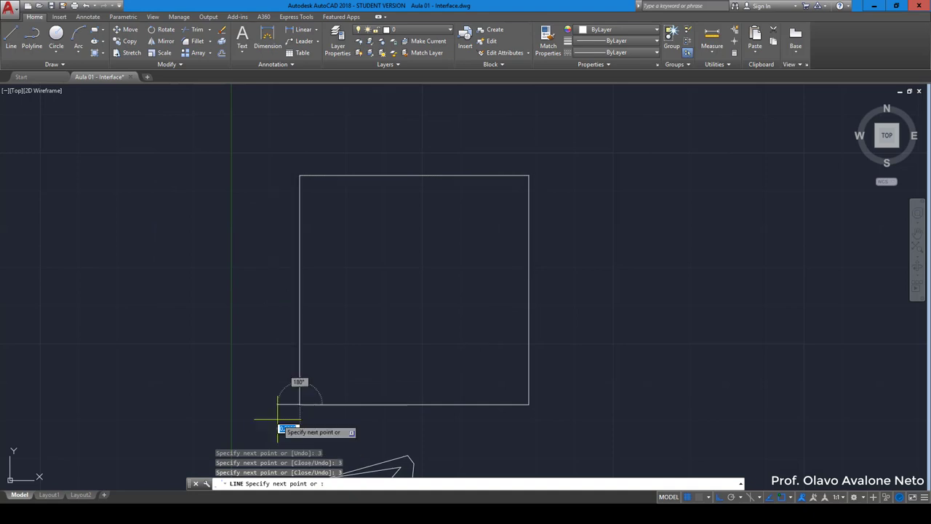
key(Return)
key(Return)
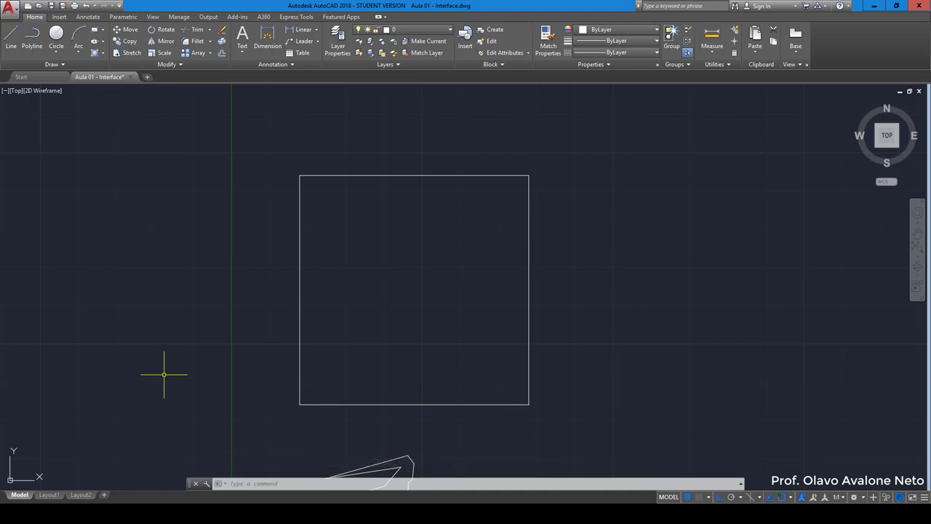
Zoom out and pan toward the origin, then start and cancel a line above the square
scroll(526, 305, down, 3)
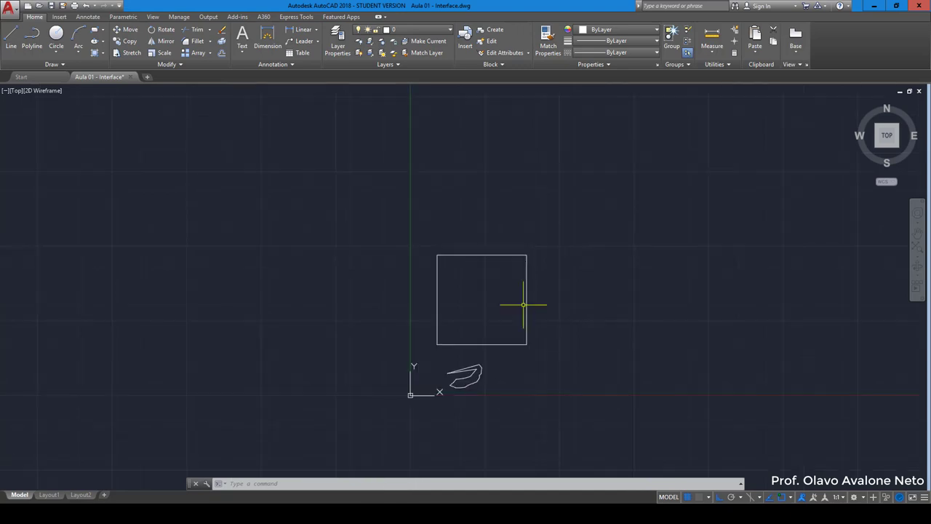
scroll(525, 305, down, 2)
scroll(525, 306, down, 2)
middle_drag(525, 306, 345, 286)
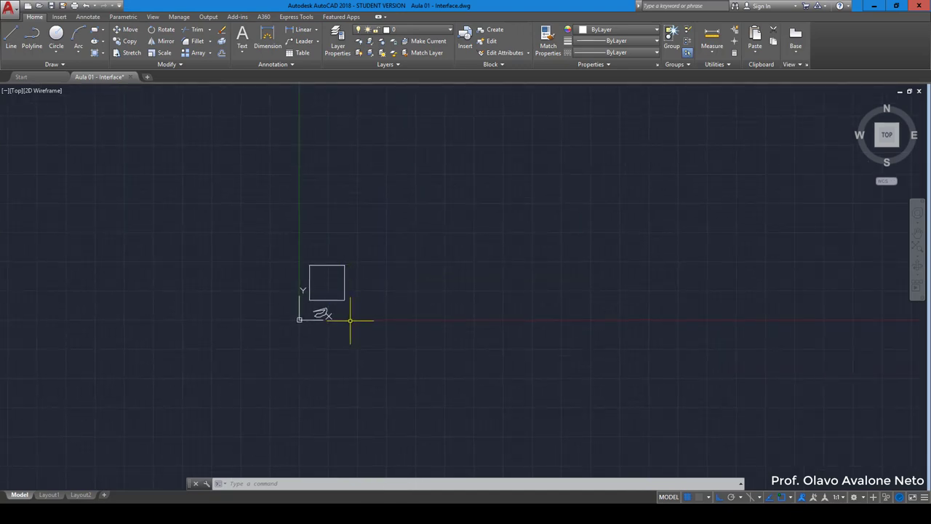
click(11, 40)
click(267, 137)
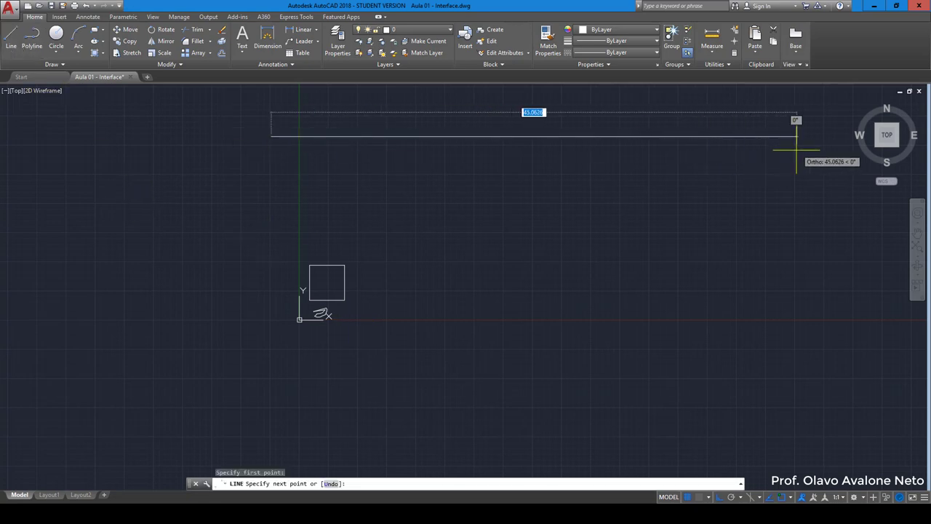
scroll(217, 314, down, 1)
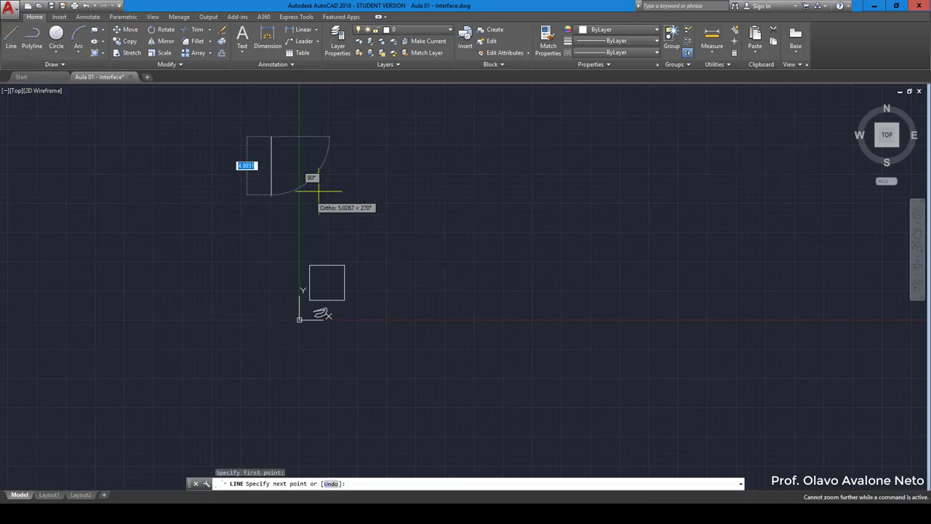
key(Escape)
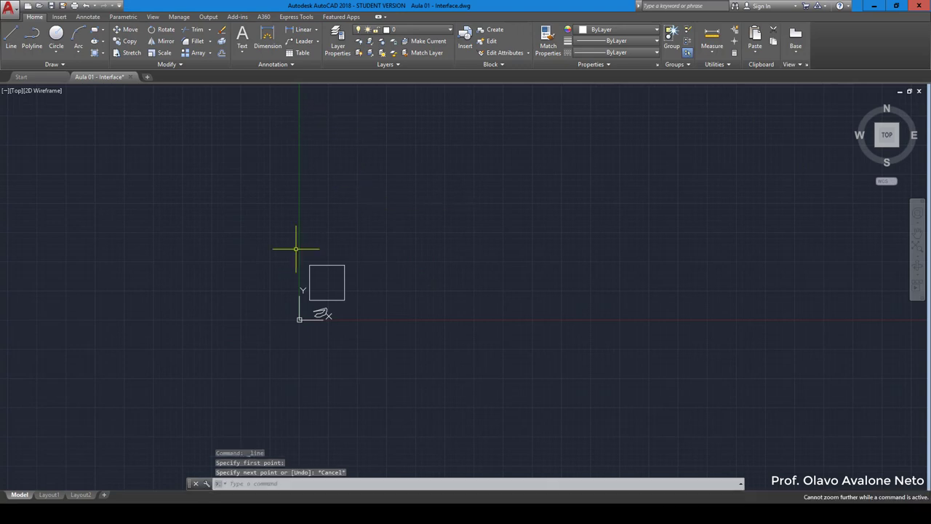
Draw a long horizontal line ending in a 3-unit downward segment
scroll(304, 219, down, 3)
middle_drag(313, 213, 41, 421)
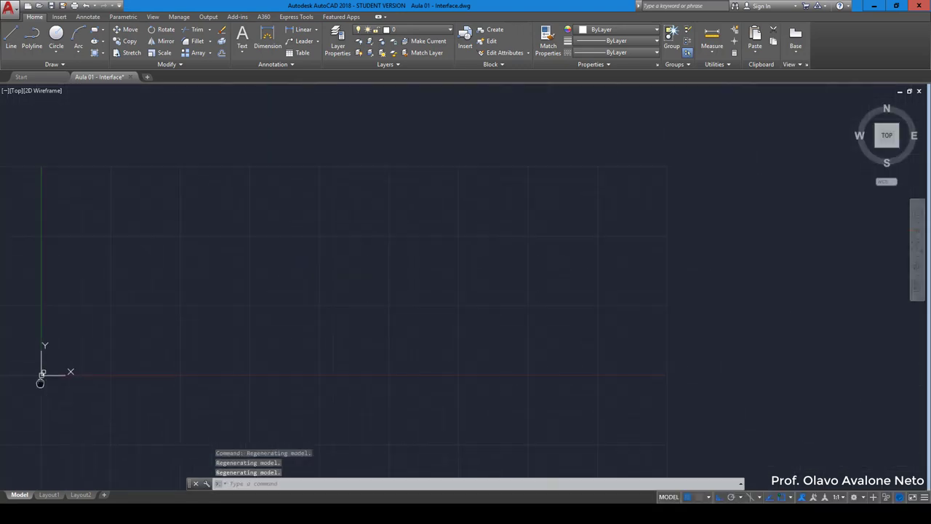
click(11, 38)
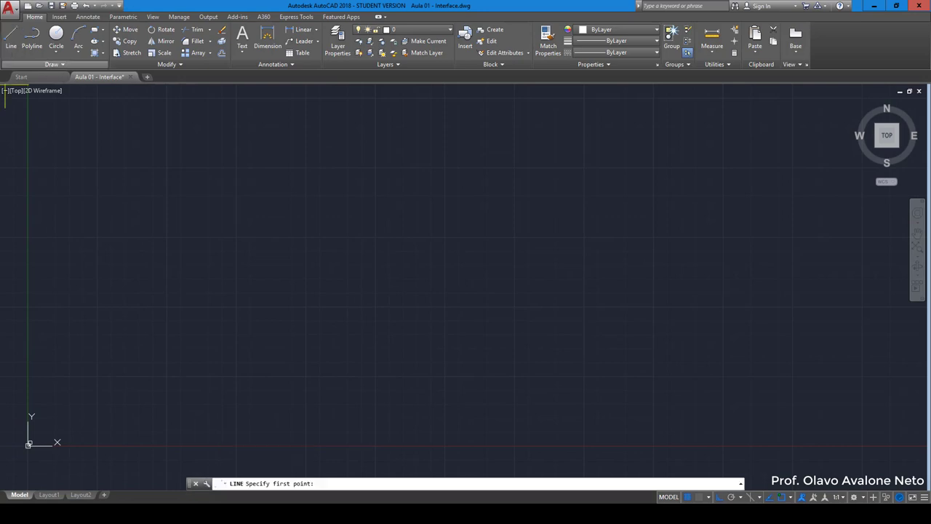
click(113, 148)
click(776, 109)
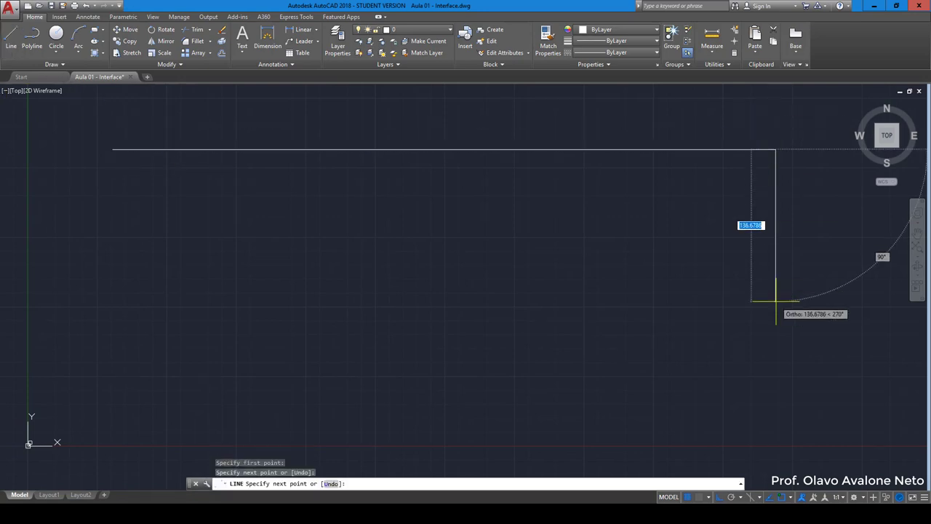
text(3)
key(Return)
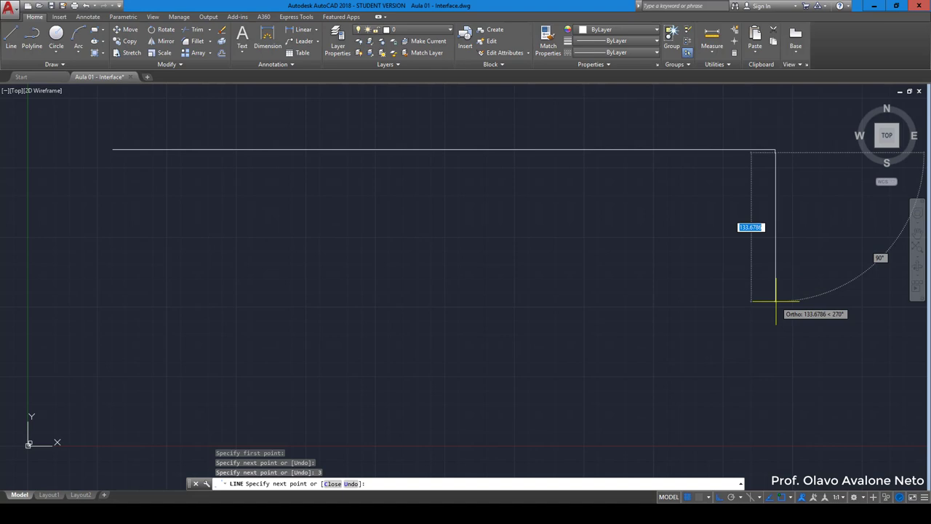
key(Escape)
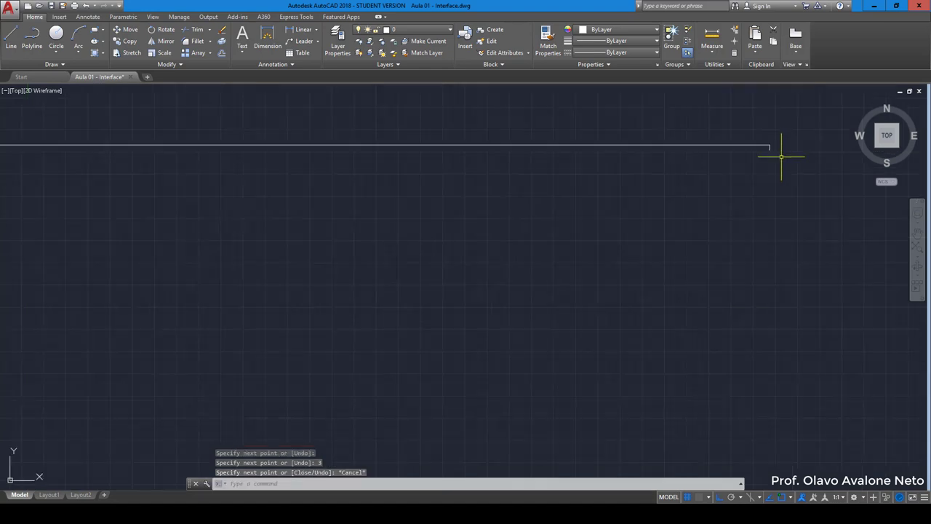
middle_drag(692, 135, 630, 359)
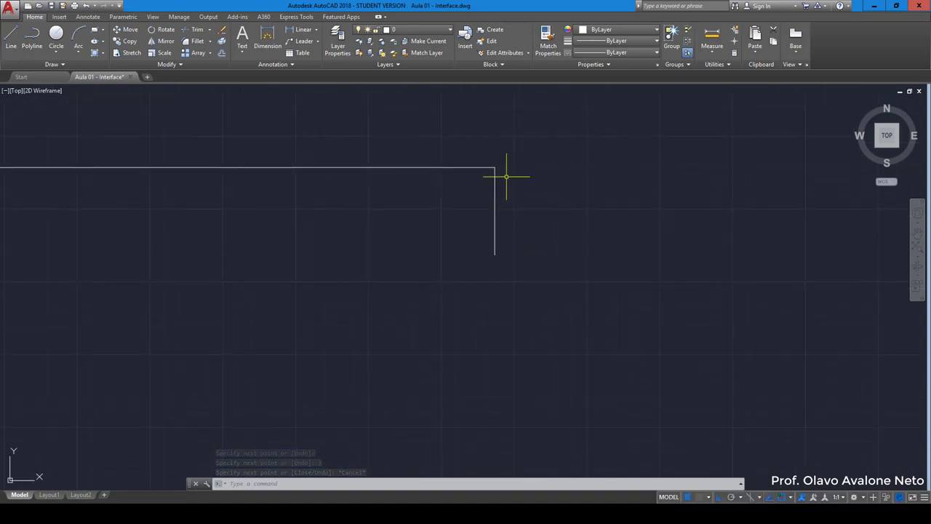
Window-select the L-shaped line and delete it
click(532, 218)
click(430, 162)
scroll(624, 202, down, 2)
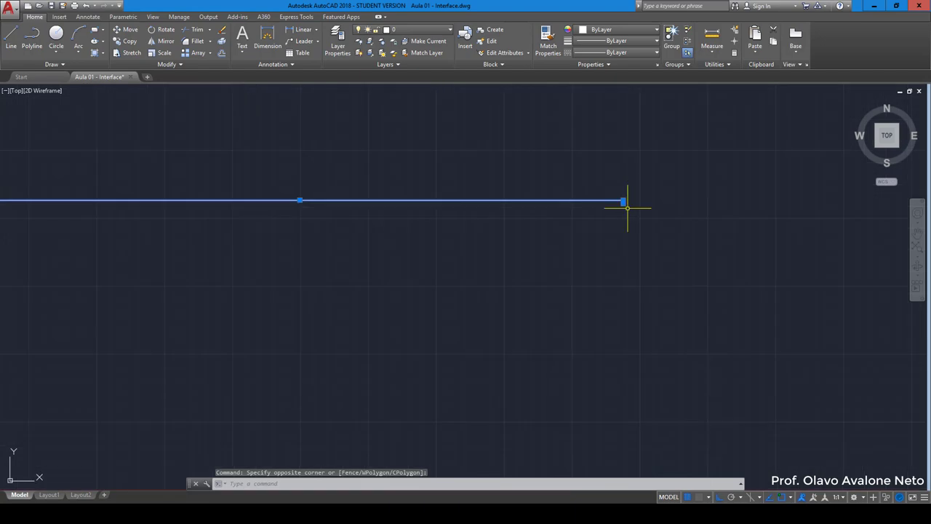
scroll(586, 217, down, 3)
key(Delete)
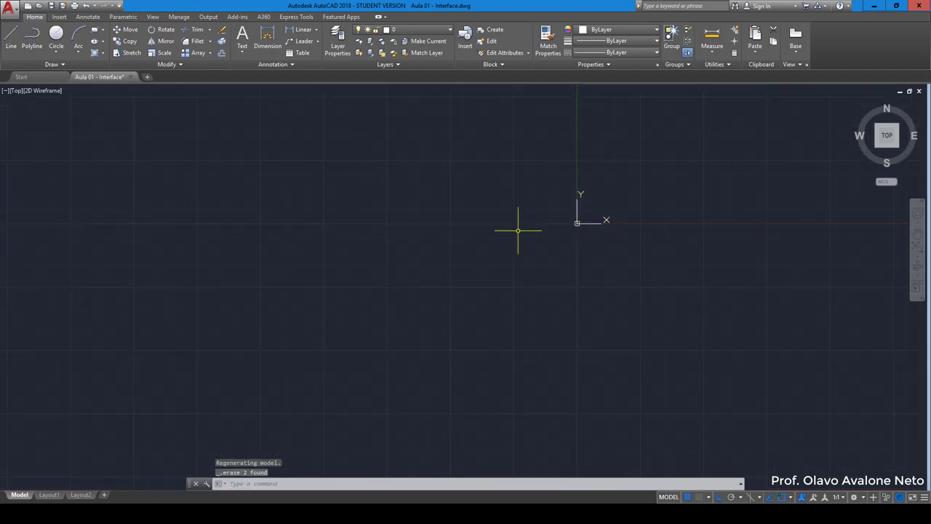
Pan toward the origin, crossing-select and erase all remaining objects, and confirm nothing remains
middle_drag(406, 267, 344, 264)
mouse_move(388, 239)
middle_down()
mouse_move(35, 387)
mouse_move(99, 364)
middle_up()
click(486, 377)
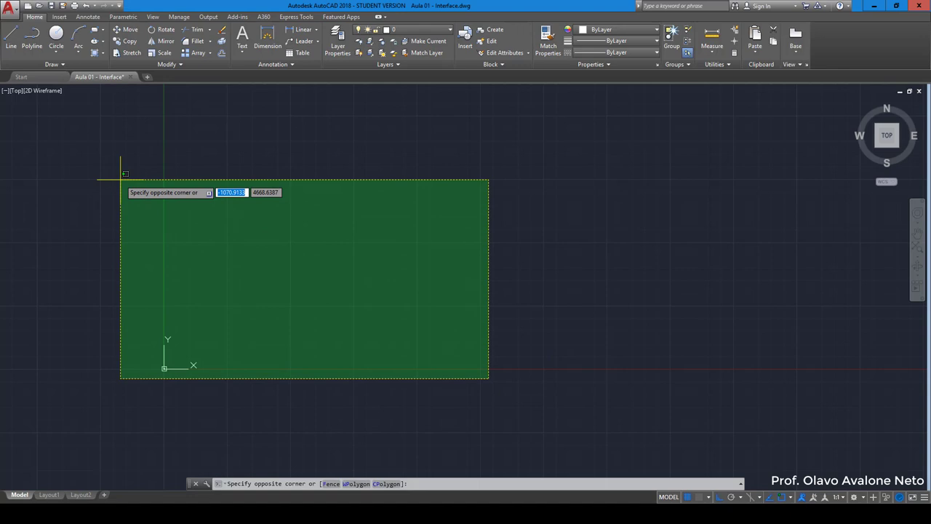
click(120, 179)
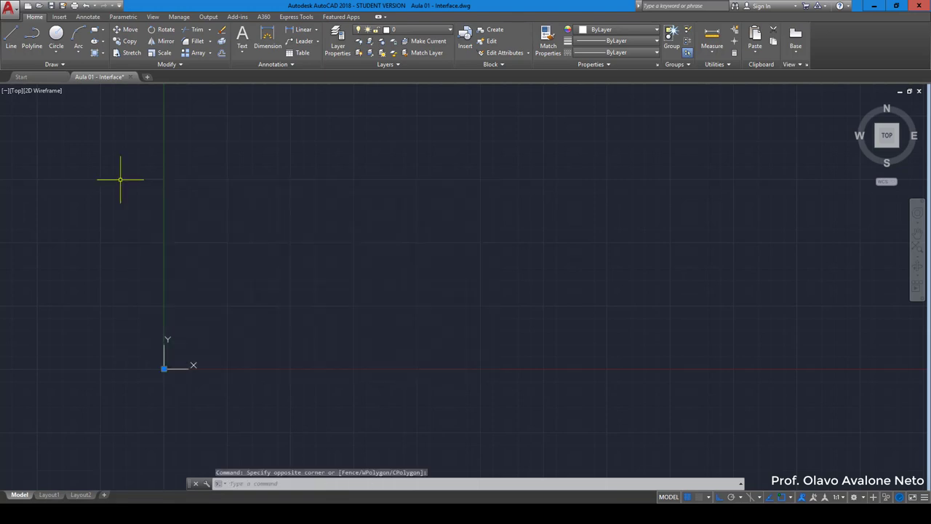
click(96, 366)
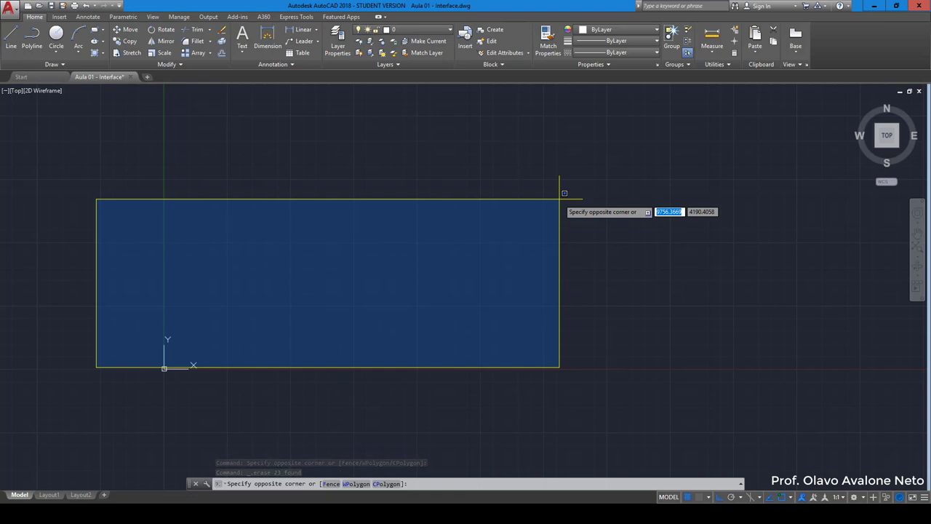
click(559, 197)
scroll(254, 295, down, 1)
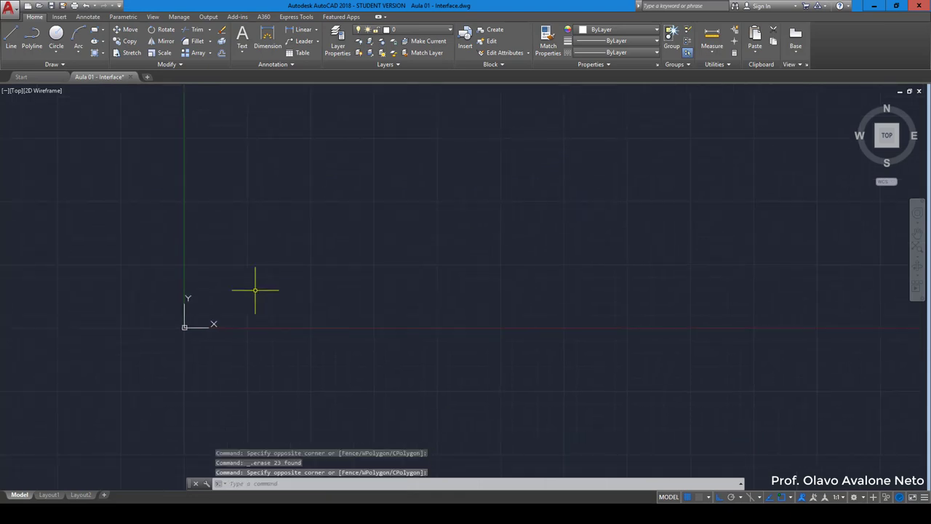
scroll(237, 316, up, 3)
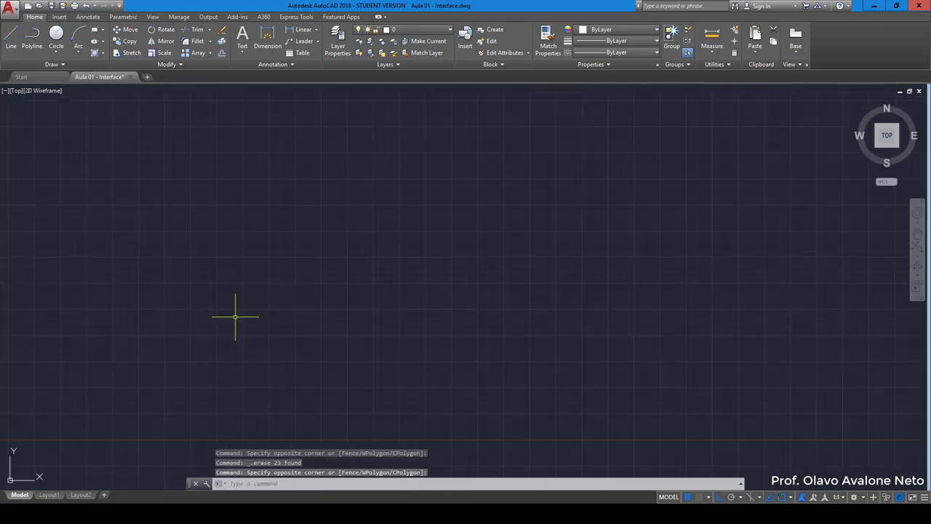
Draw the first two overlapping rectangles with RECTANG by picking opposite corners
click(94, 29)
click(122, 258)
click(254, 174)
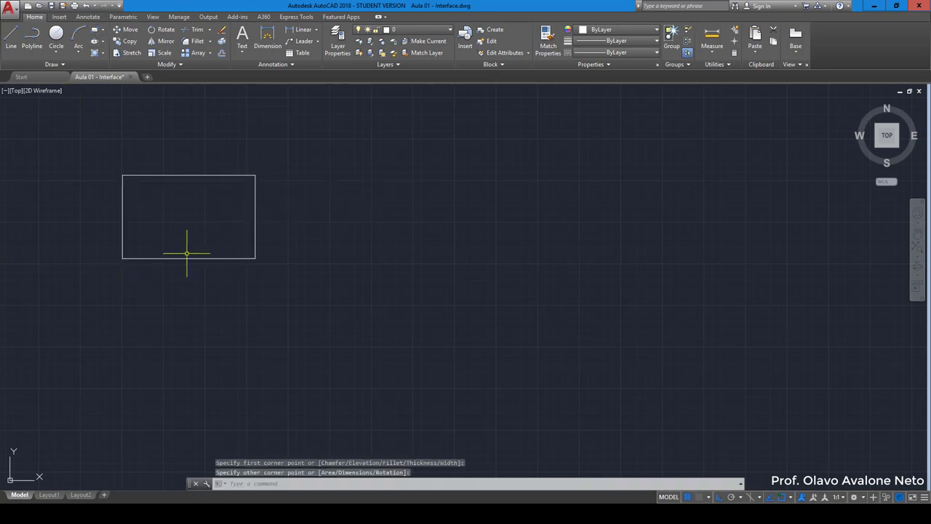
click(245, 339)
click(356, 222)
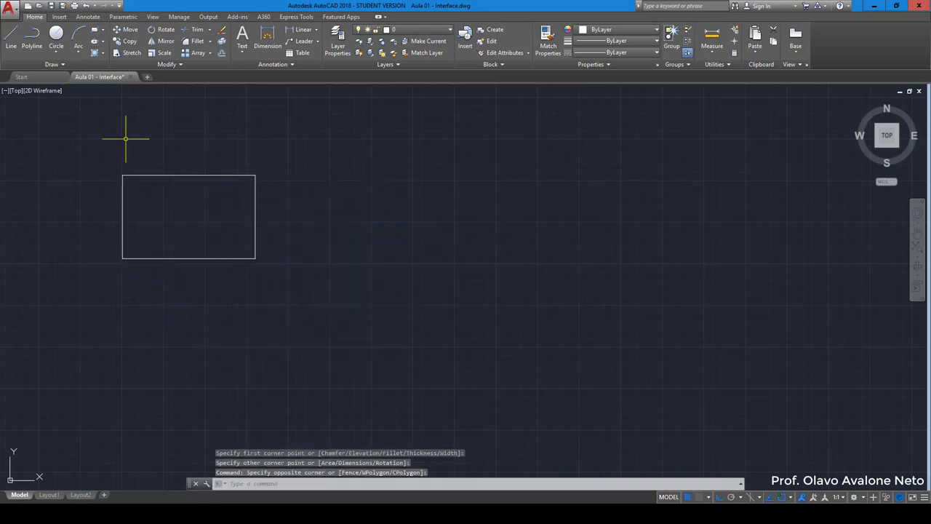
key(Return)
click(340, 314)
click(247, 217)
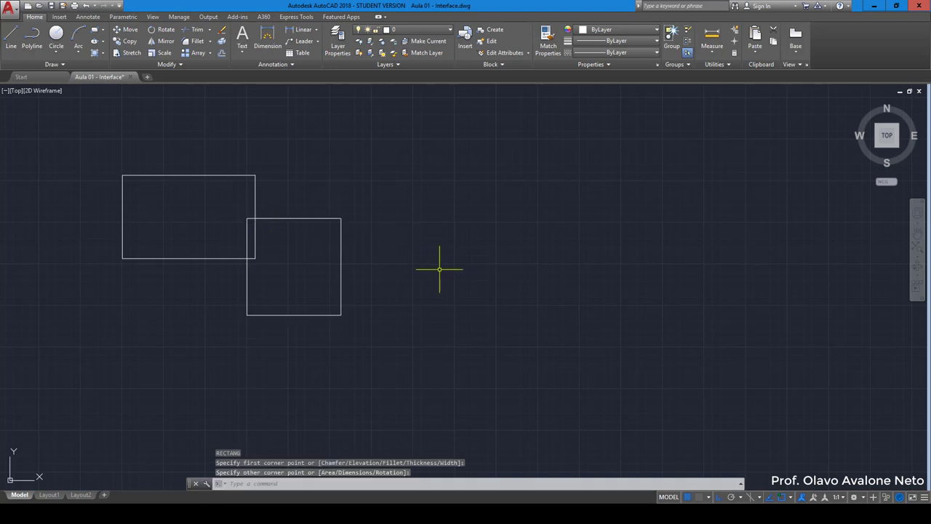
Add the third and fourth overlapping rectangles by repeating RECTANG
key(Return)
click(413, 215)
click(328, 173)
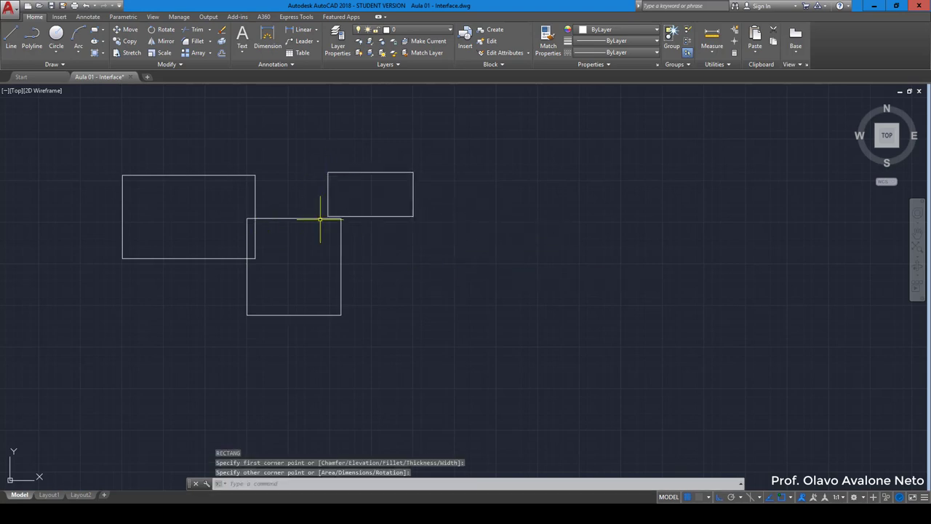
key(Return)
key(Return)
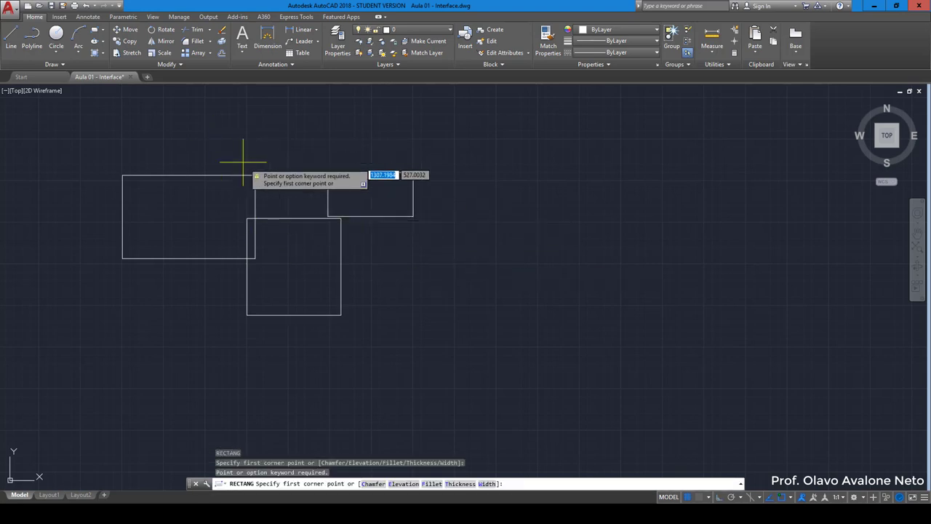
click(228, 145)
click(339, 217)
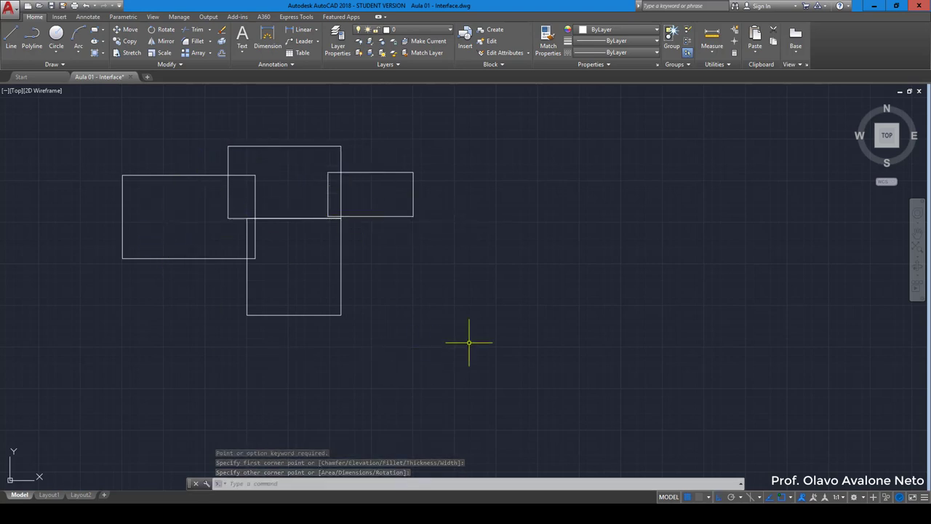
click(491, 344)
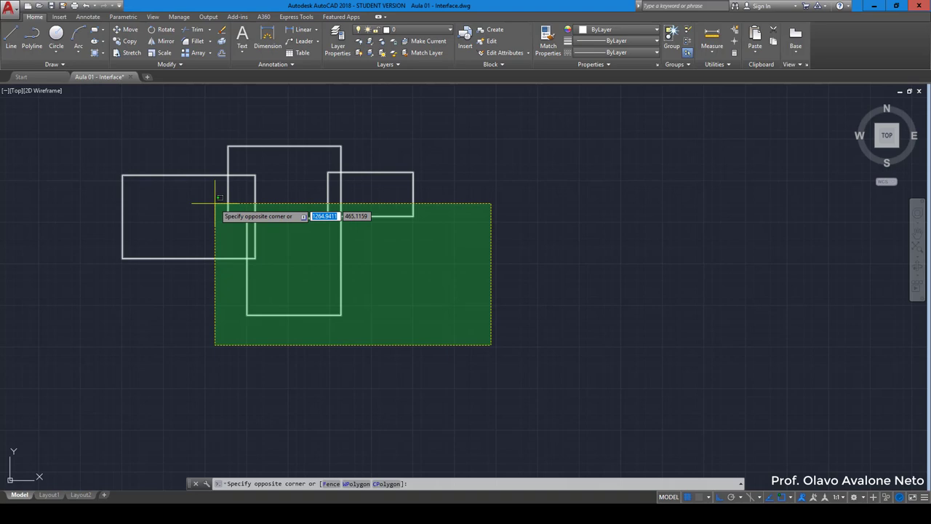
click(215, 203)
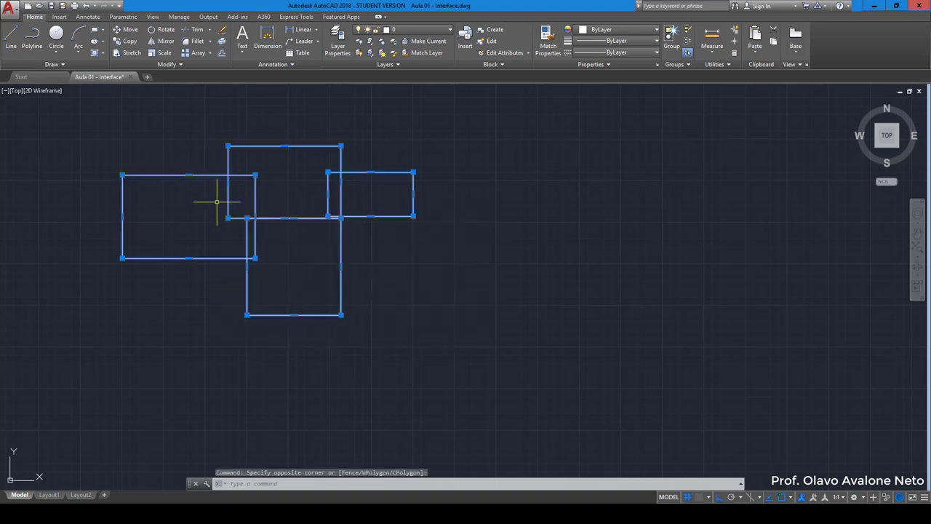
key(Escape)
key(Escape)
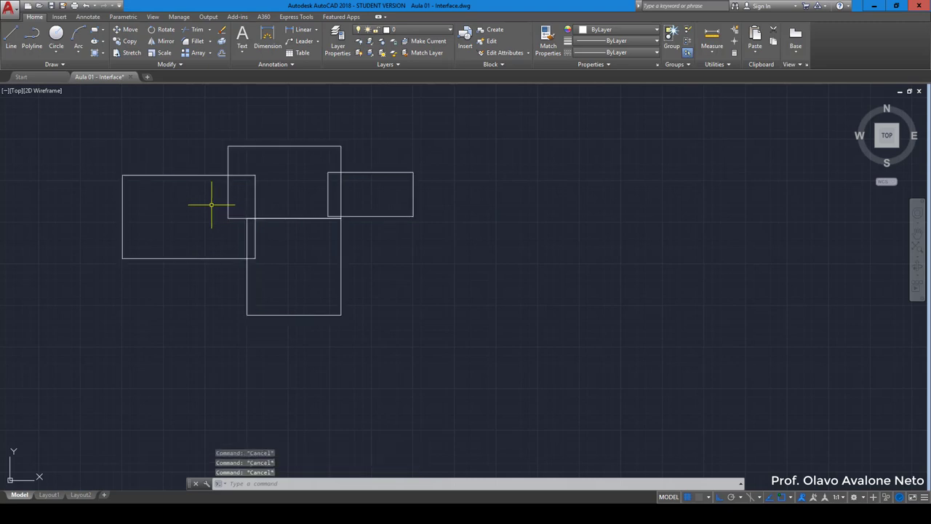
click(54, 136)
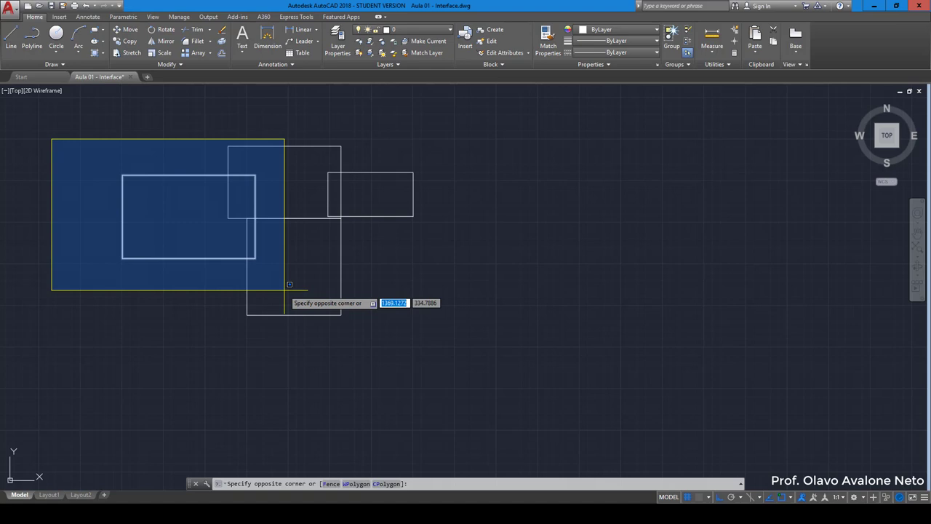
click(283, 290)
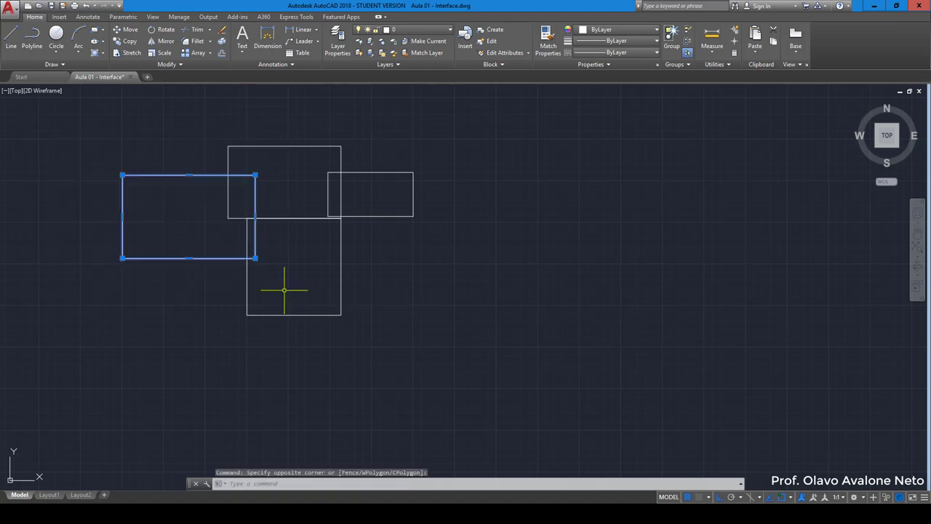
key(Escape)
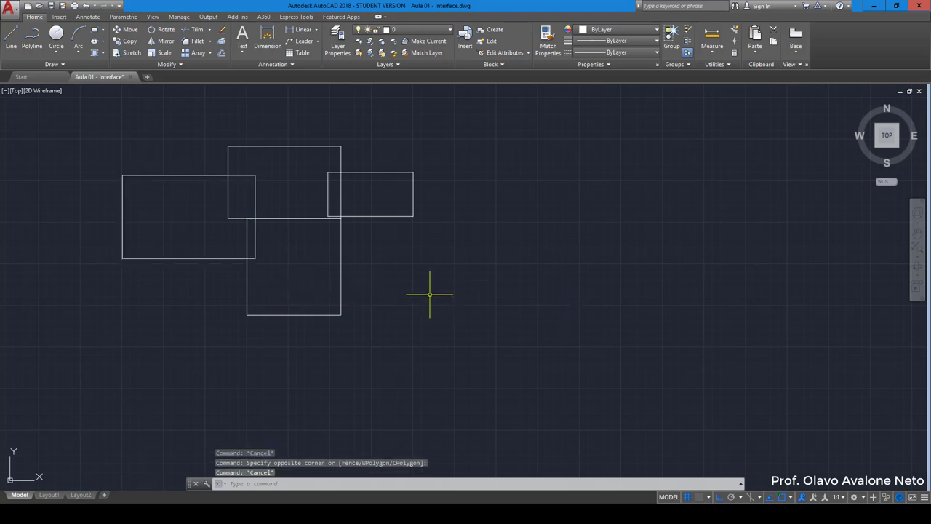
mouse_move(429, 295)
mouse_down()
mouse_move(228, 270)
mouse_move(349, 328)
mouse_move(320, 191)
mouse_move(237, 345)
mouse_move(281, 159)
mouse_move(118, 270)
mouse_move(357, 191)
mouse_move(83, 235)
mouse_move(400, 255)
mouse_move(137, 301)
mouse_move(368, 293)
mouse_up()
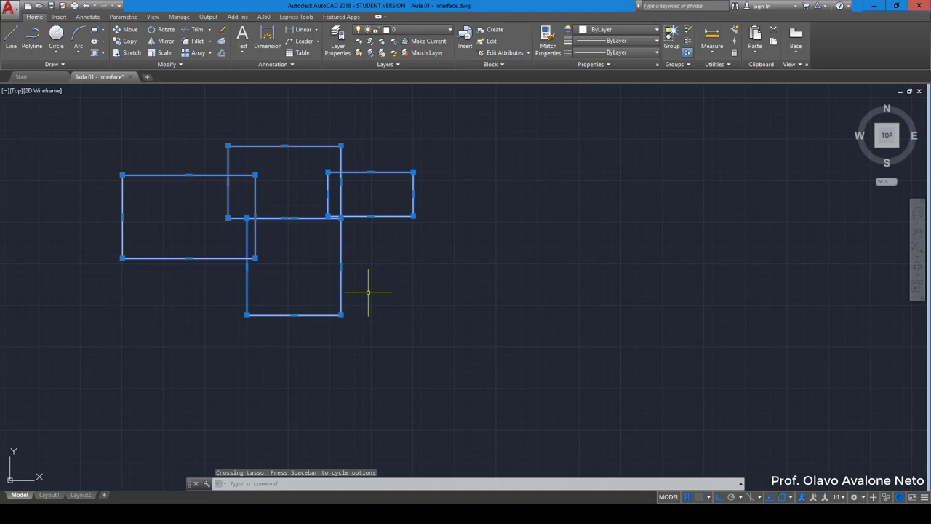
key(Escape)
click(461, 318)
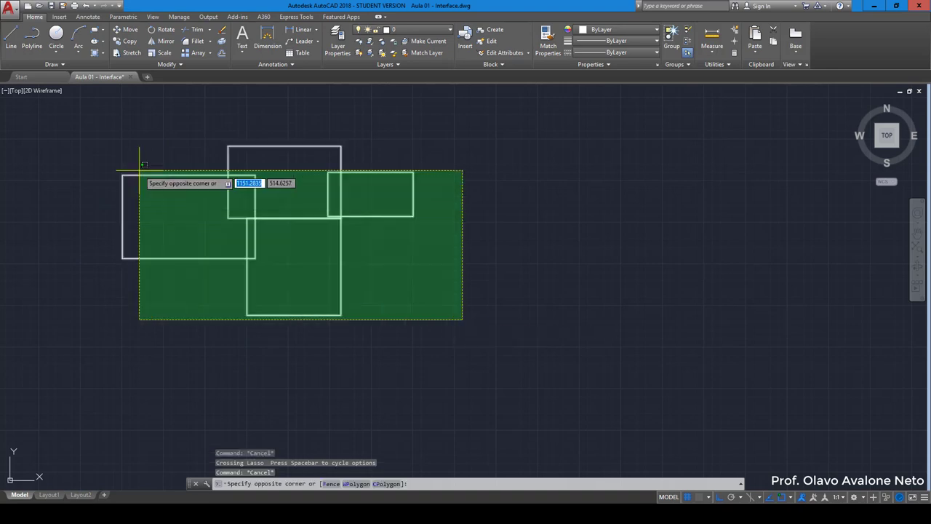
click(138, 129)
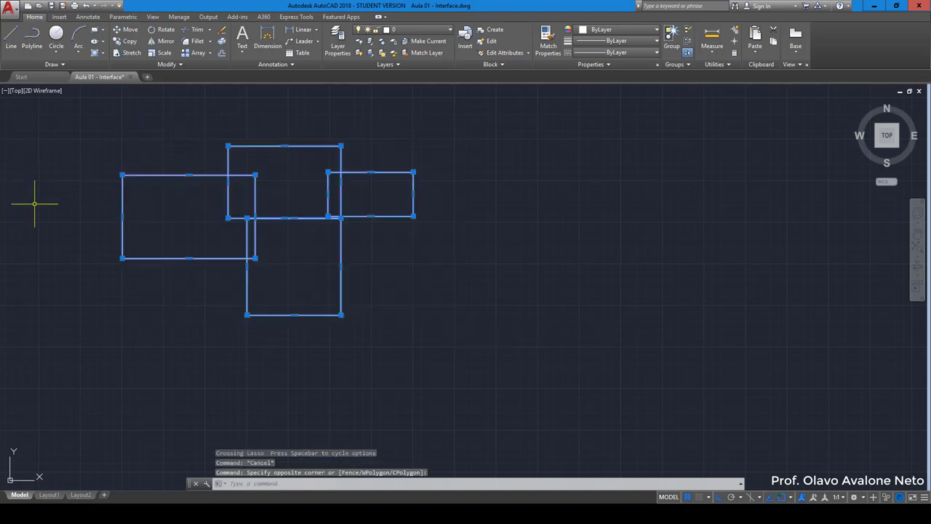
key(Escape)
key(Escape)
click(87, 206)
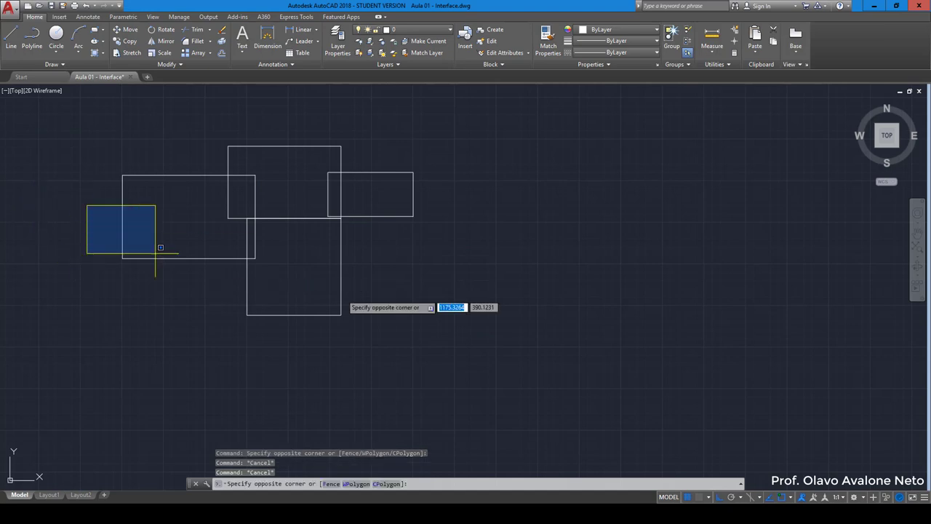
click(378, 299)
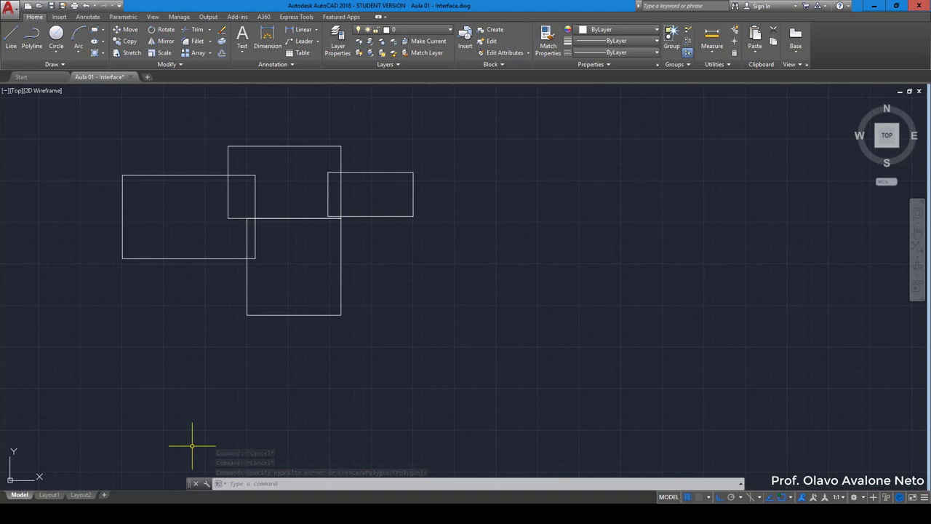
click(521, 384)
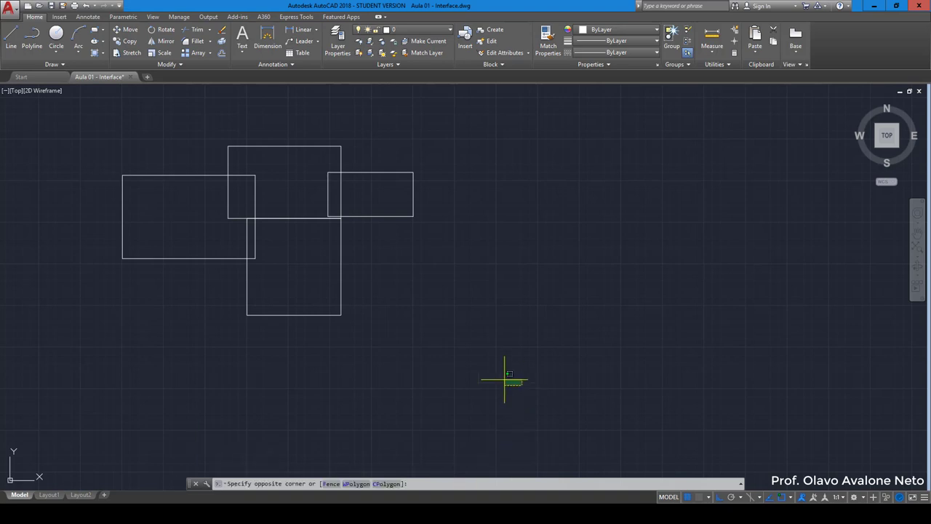
click(141, 124)
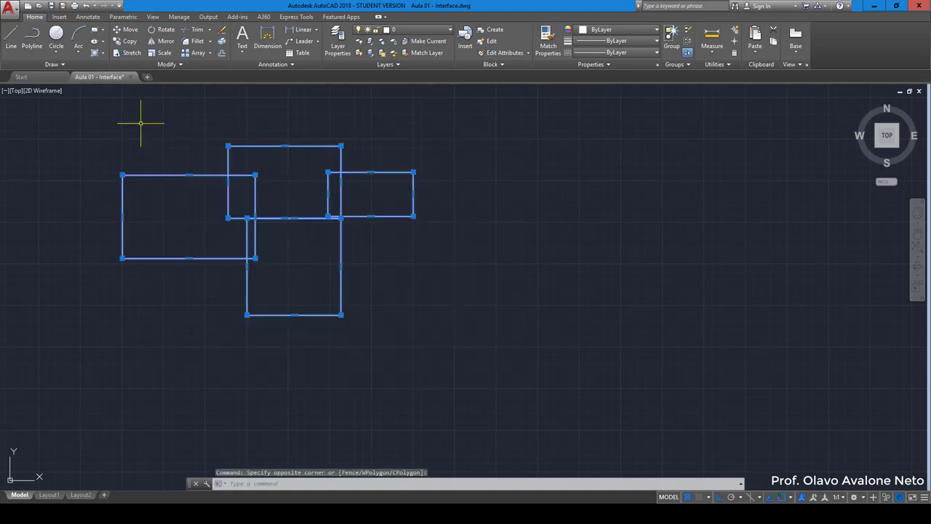
key(Escape)
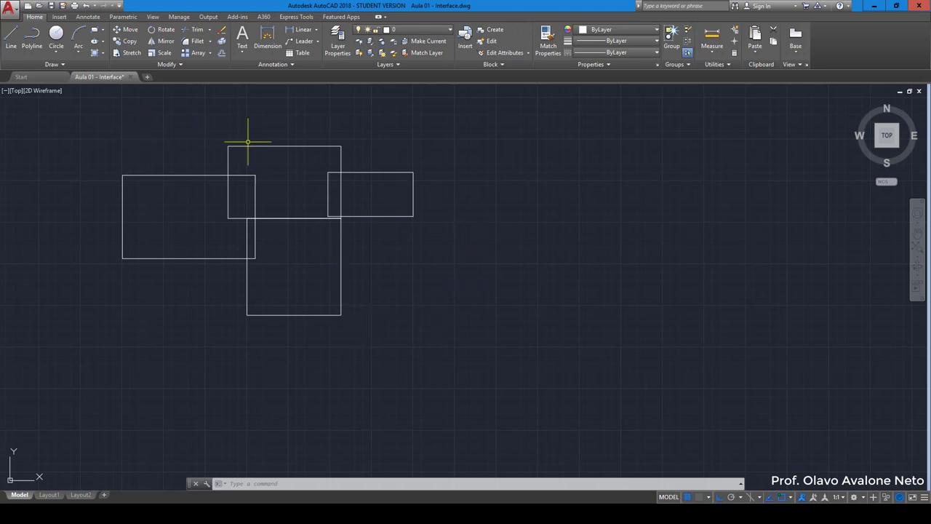
middle_drag(438, 145, 443, 188)
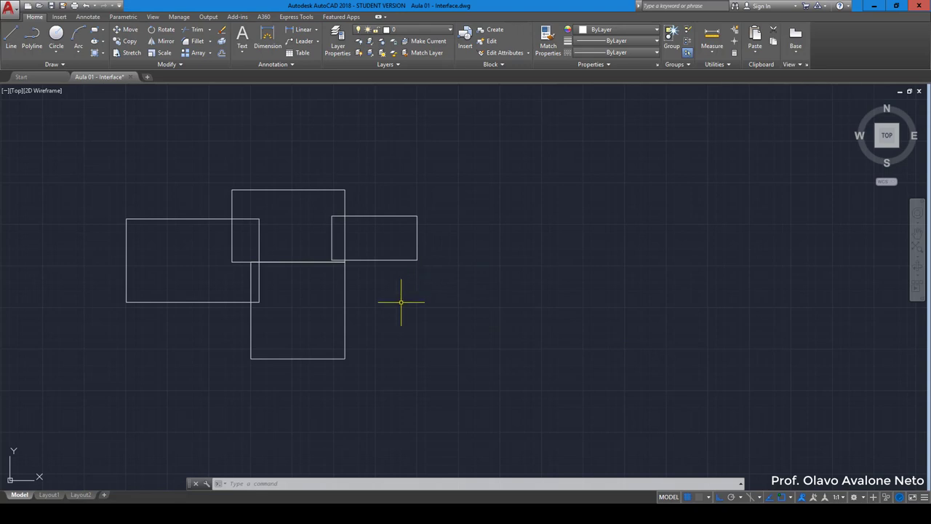
Zoom and pan toward the rectangles, then use Zoom Extents to fit all four in view
scroll(401, 275, down, 6)
scroll(401, 275, down, 4)
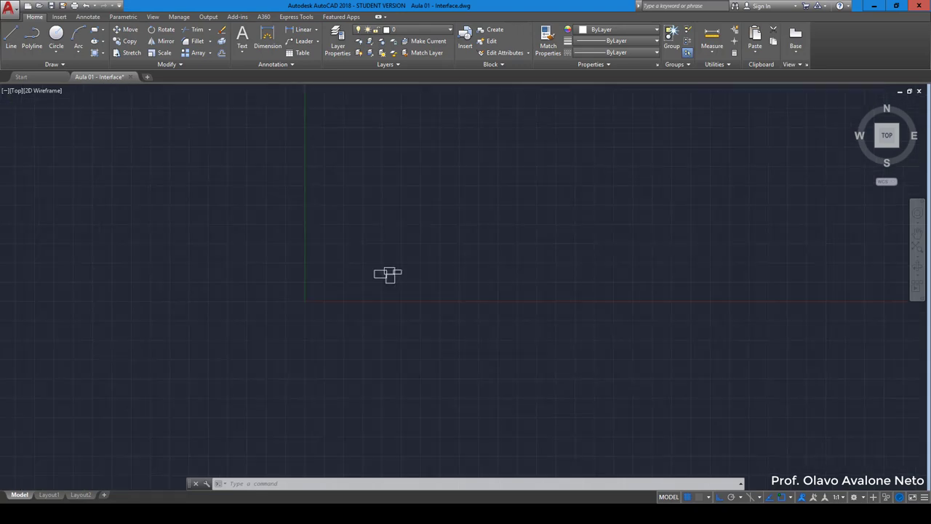
scroll(401, 272, up, 5)
scroll(401, 272, down, 10)
scroll(392, 276, up, 6)
scroll(395, 270, down, 4)
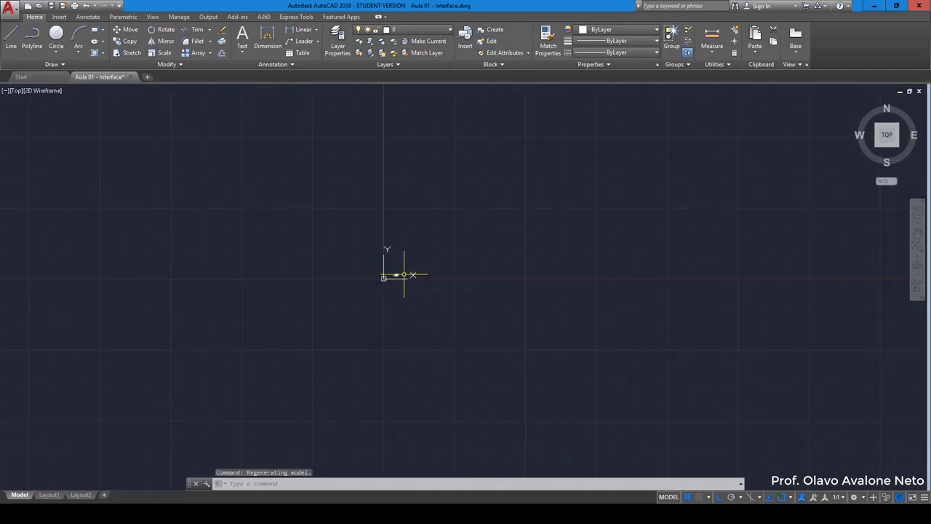
scroll(425, 255, up, 6)
scroll(437, 247, up, 2)
middle_drag(436, 247, 370, 298)
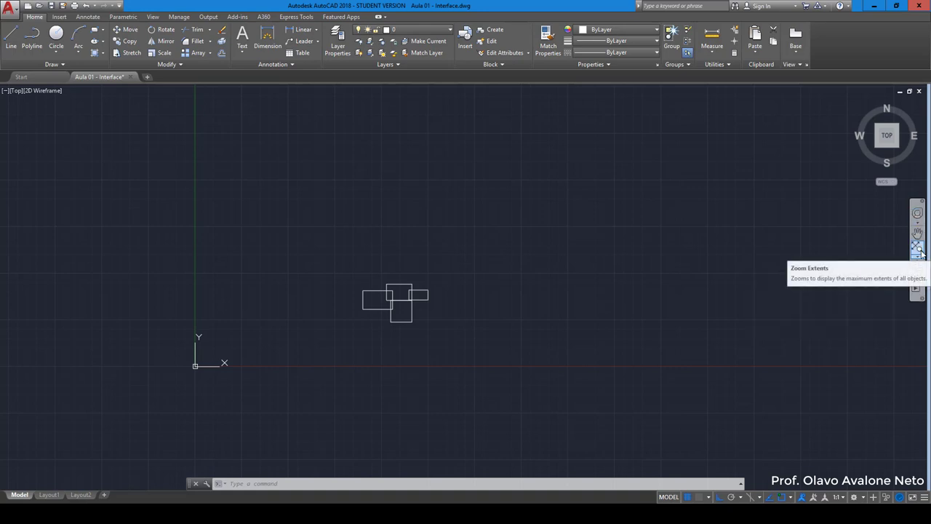
click(918, 250)
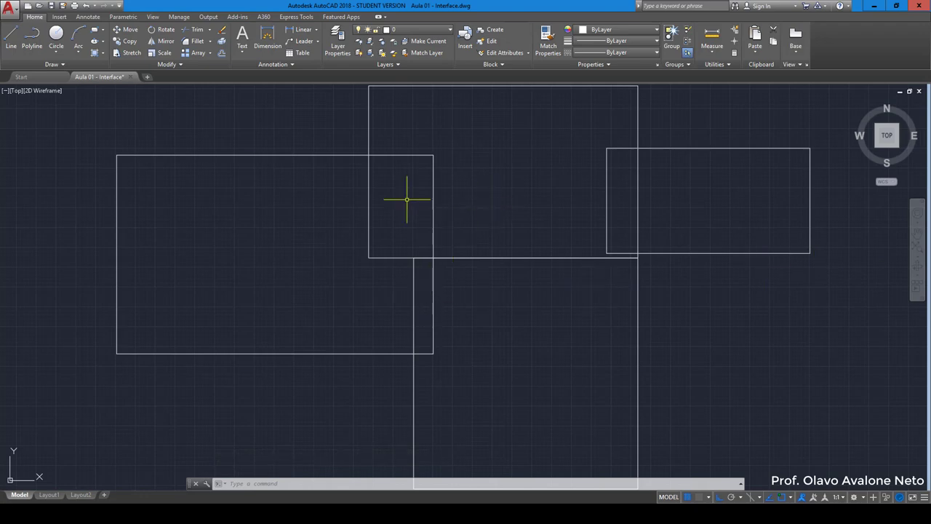
text(z)
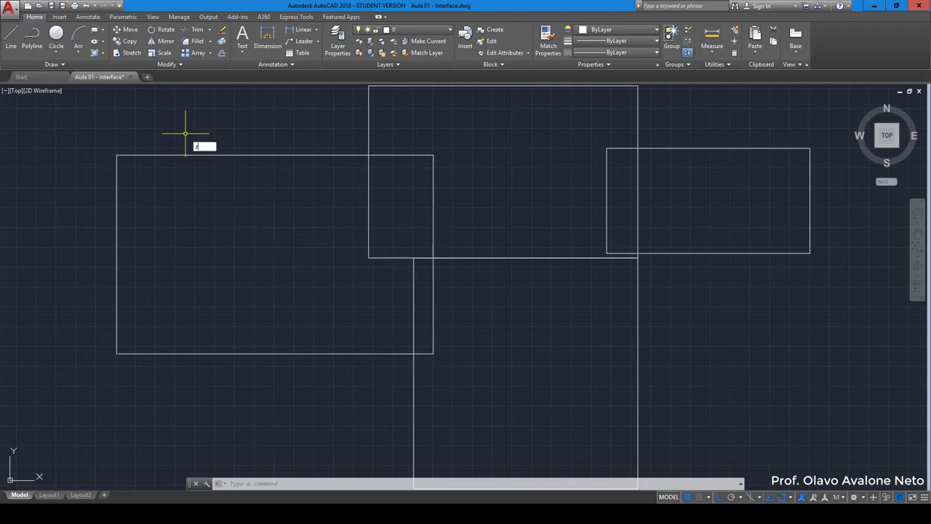
key(Return)
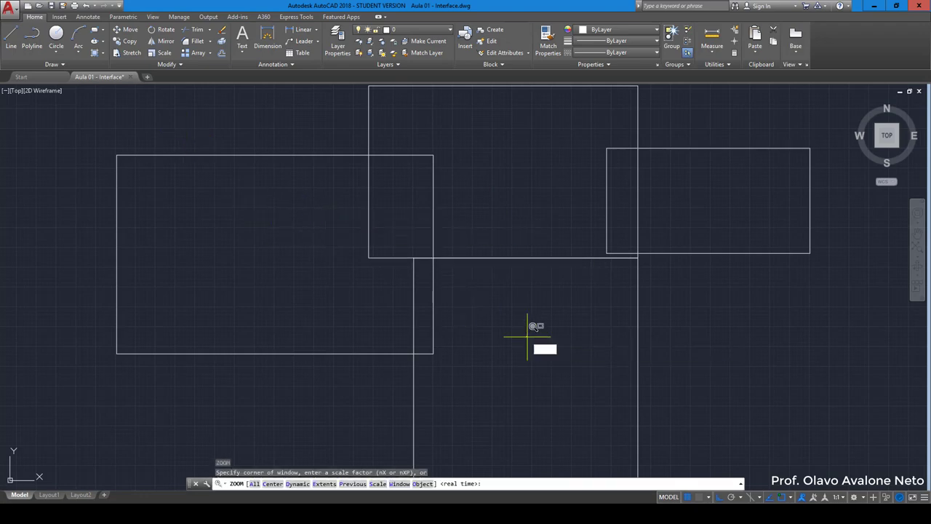
click(531, 336)
click(289, 181)
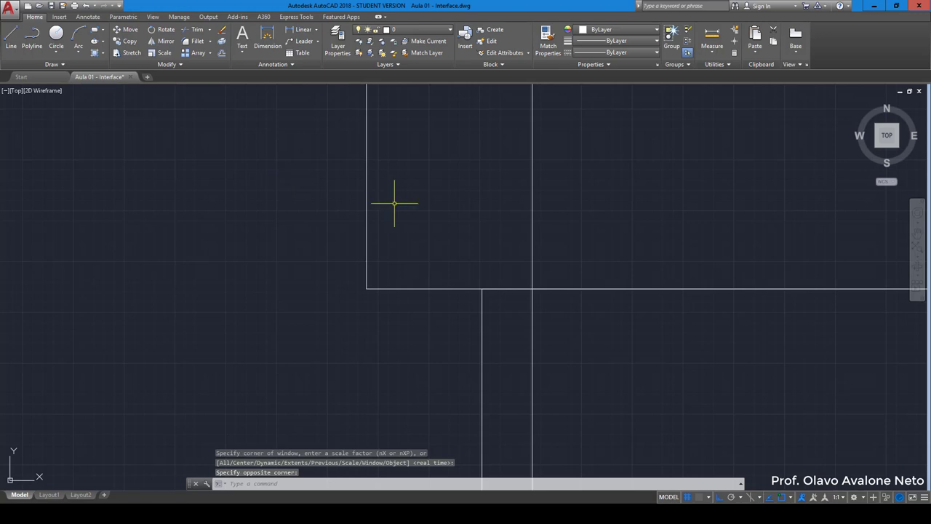
scroll(301, 239, down, 5)
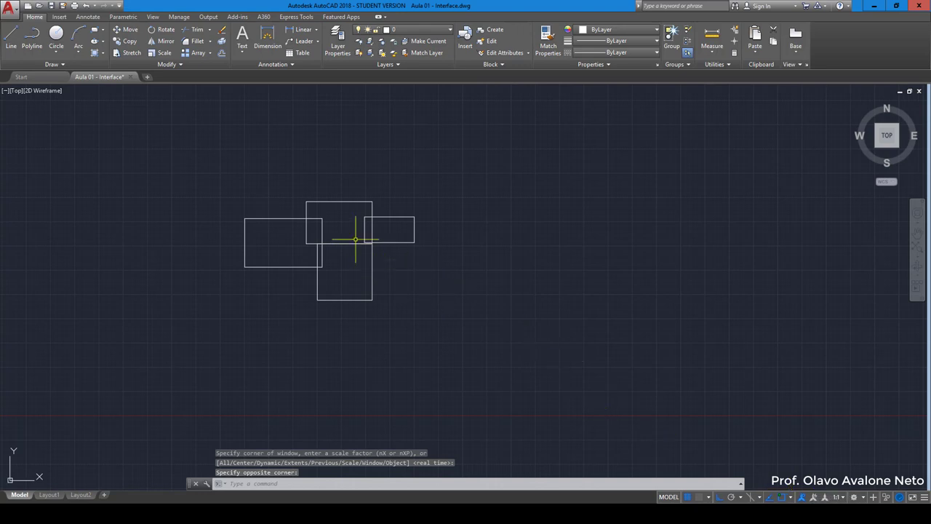
middle_click(355, 239)
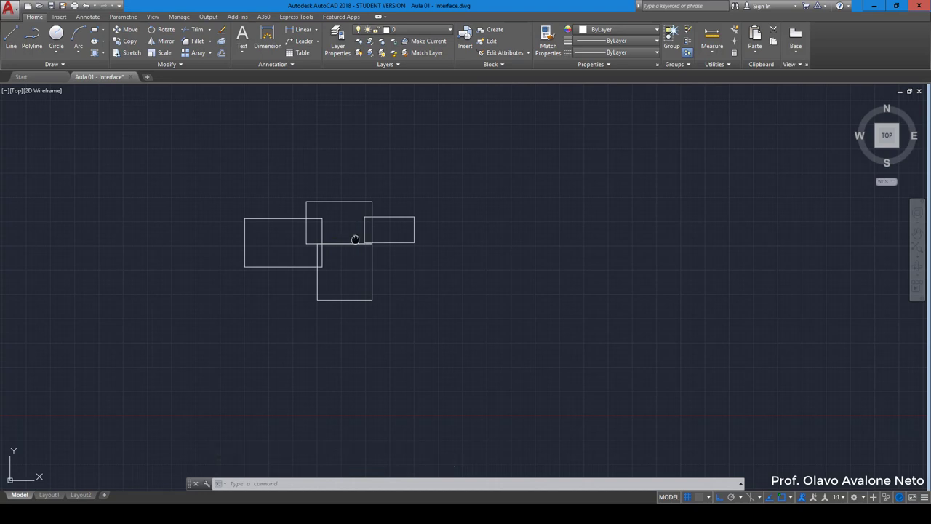
mouse_move(355, 240)
middle_down()
mouse_move(563, 243)
mouse_move(381, 254)
mouse_move(279, 280)
mouse_move(654, 264)
mouse_move(320, 270)
middle_up()
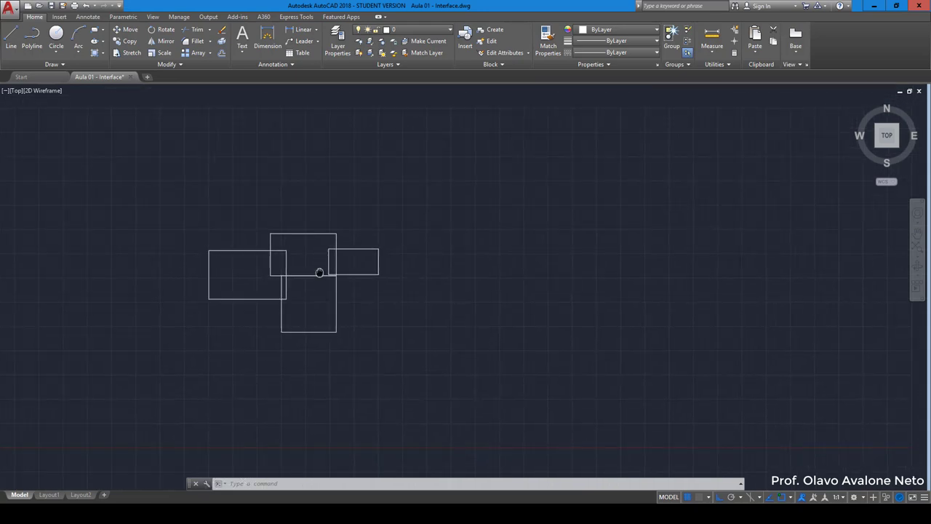
scroll(272, 276, up, 2)
scroll(272, 277, up, 2)
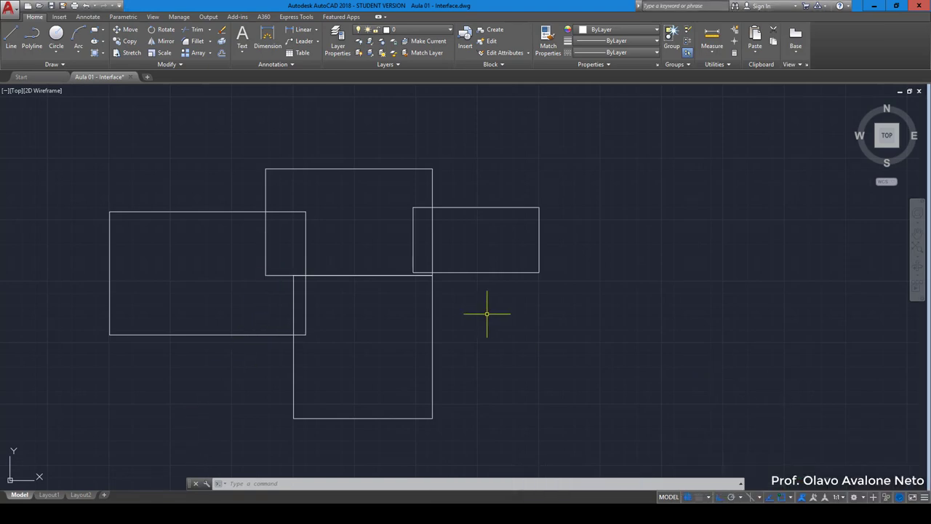
Zoom to extents, then pan and zoom out so the four rectangles sit centred
scroll(569, 295, down, 2)
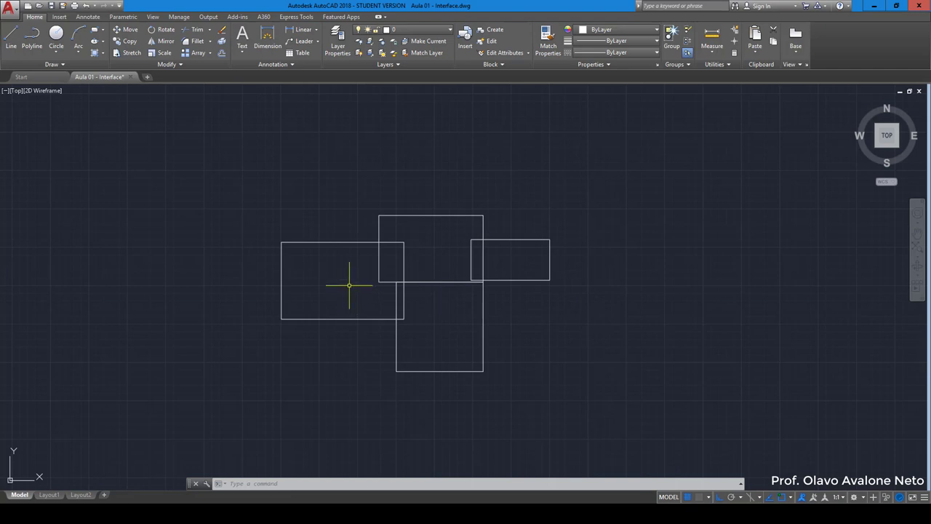
scroll(391, 280, up, 4)
scroll(390, 280, up, 2)
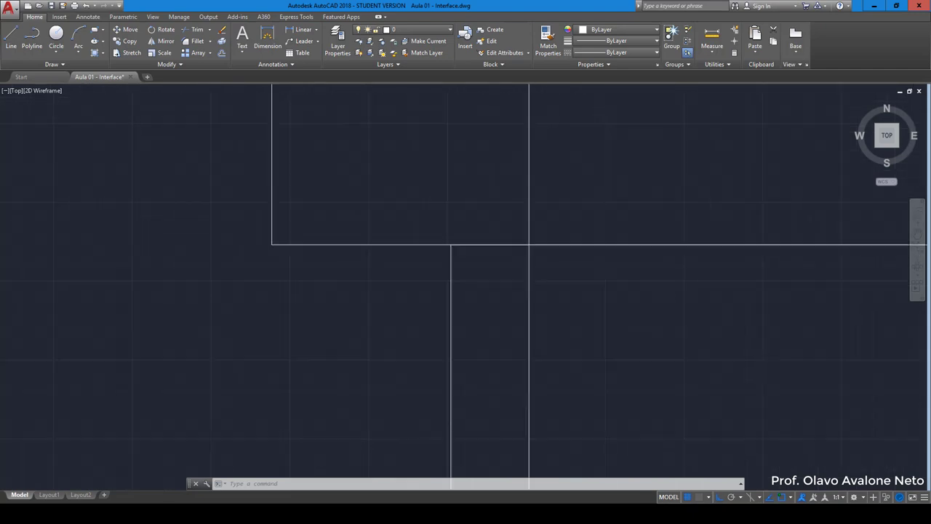
scroll(391, 283, up, 2)
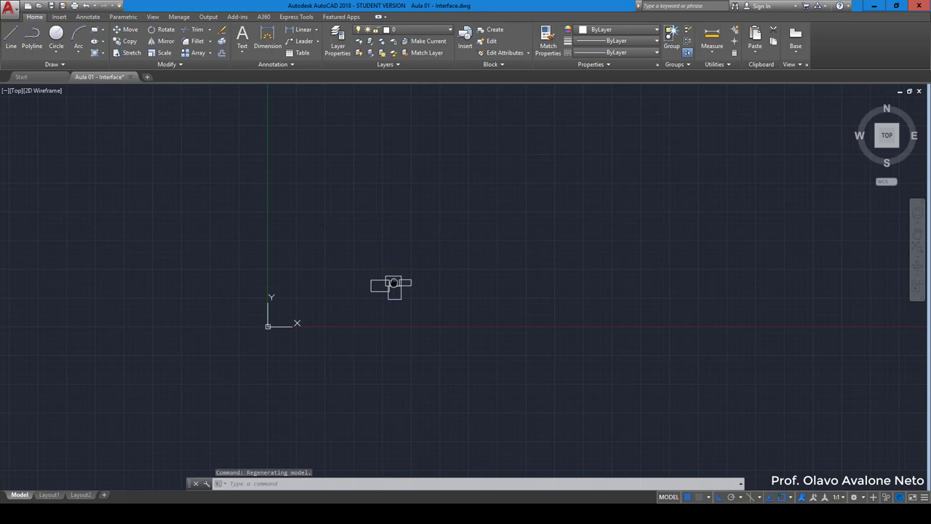
mouse_move(393, 282)
middle_down()
mouse_move(255, 293)
mouse_move(483, 267)
mouse_move(282, 273)
middle_up()
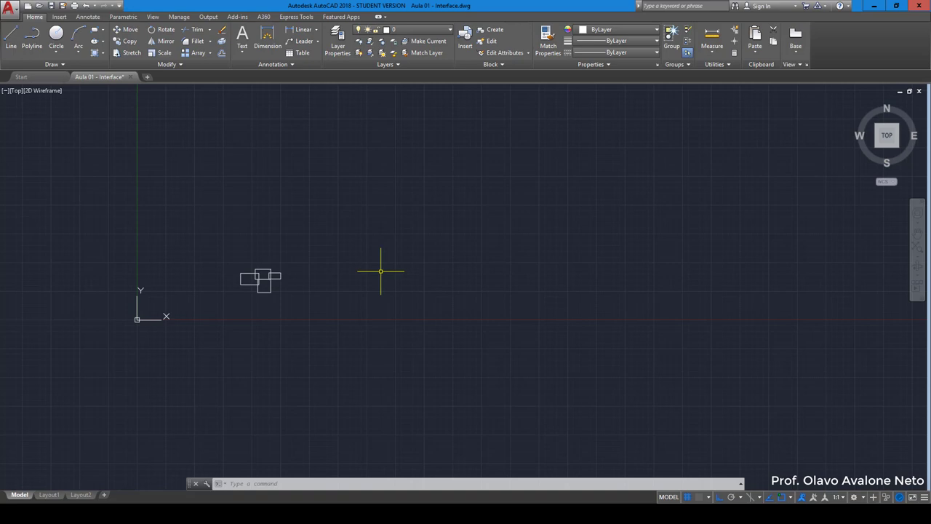
middle_click(380, 271)
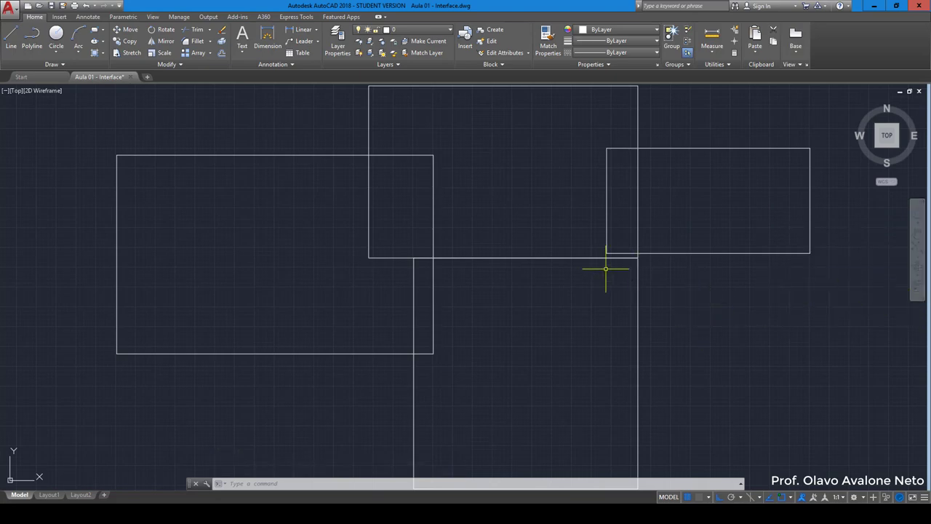
middle_drag(605, 279, 506, 293)
scroll(506, 294, down, 4)
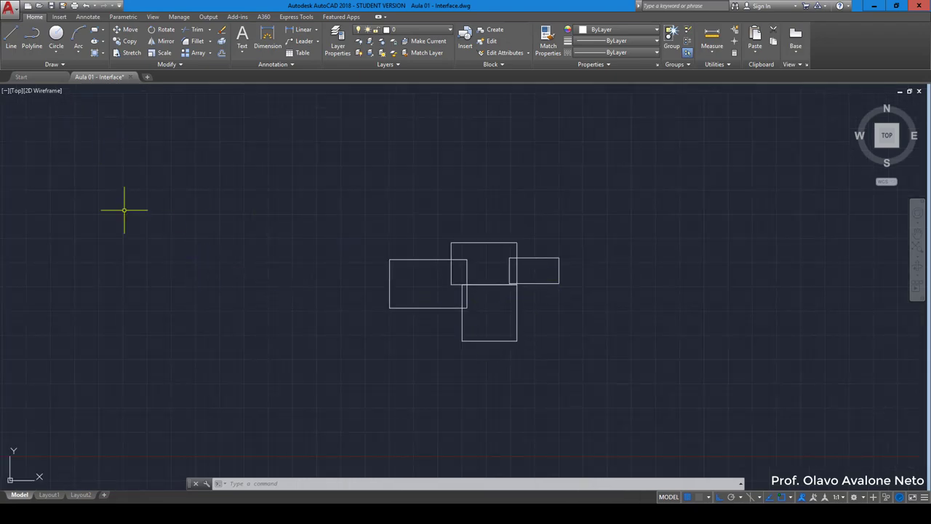
Draw a four-sided LINE outline with a 500-unit bottom edge, closed with C
click(11, 40)
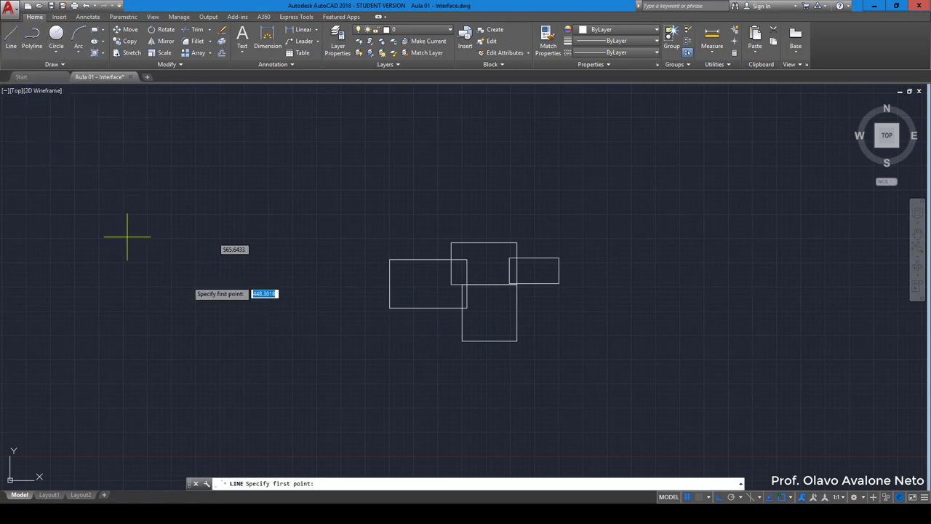
click(221, 175)
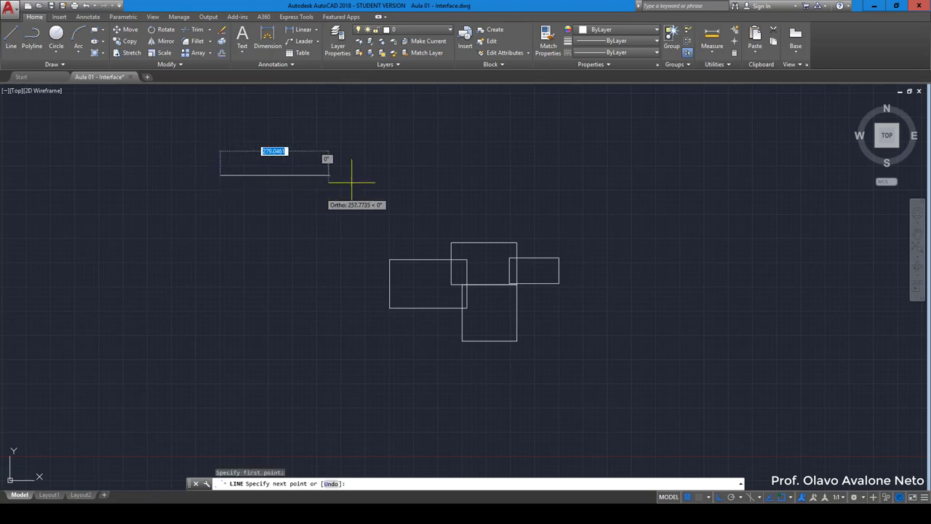
click(411, 174)
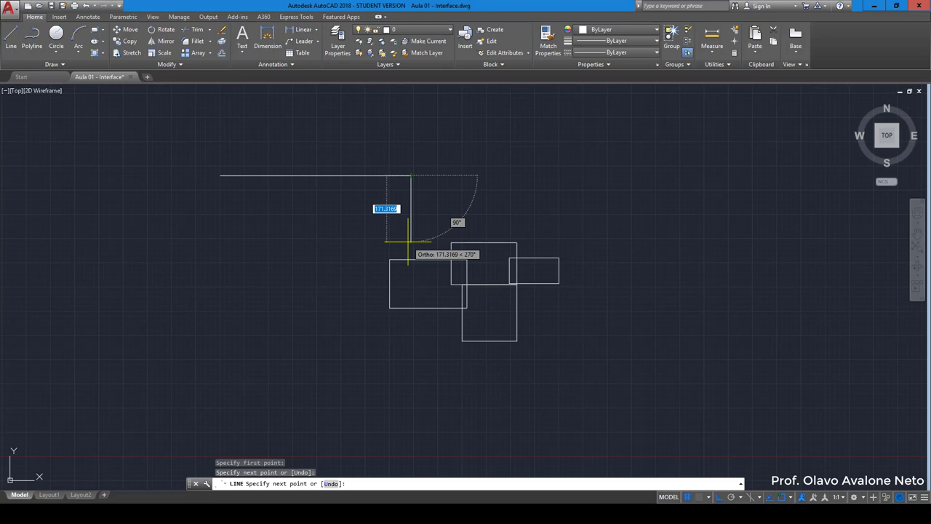
click(409, 240)
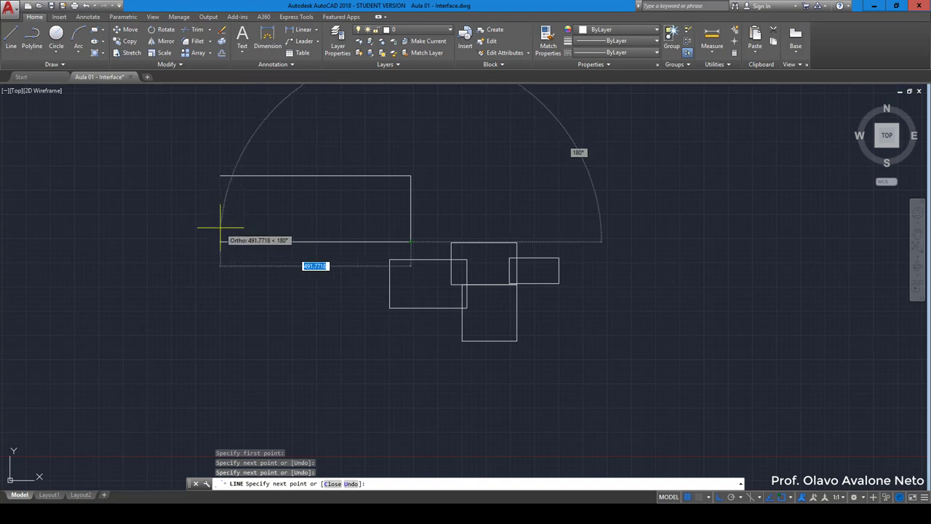
text(50)
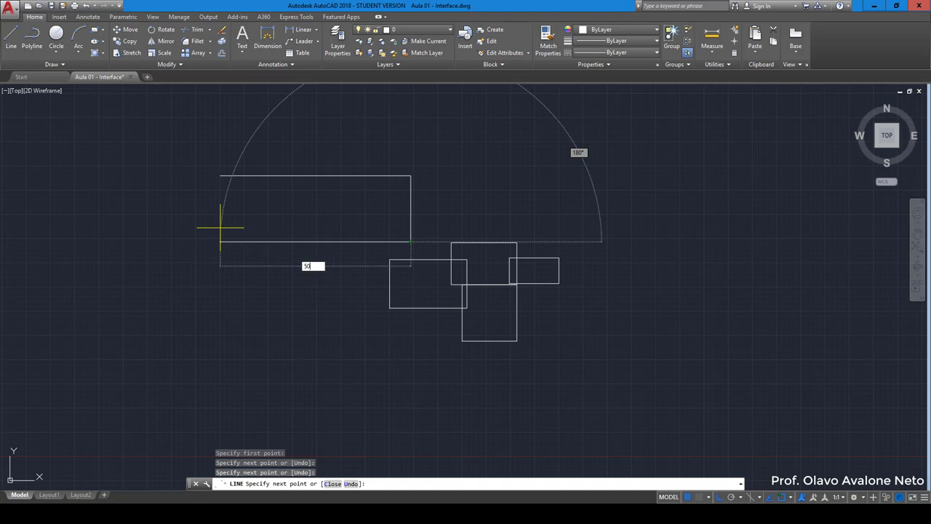
text(0)
key(Return)
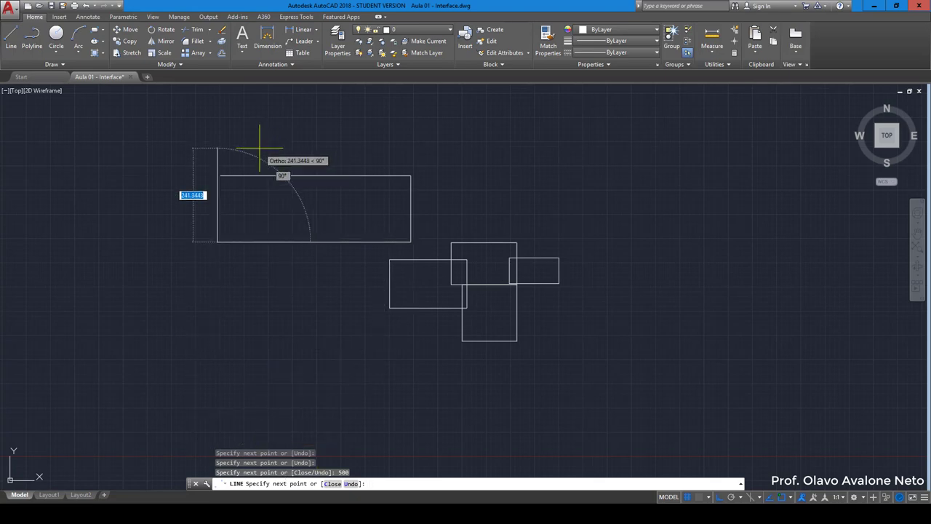
text(c)
key(Return)
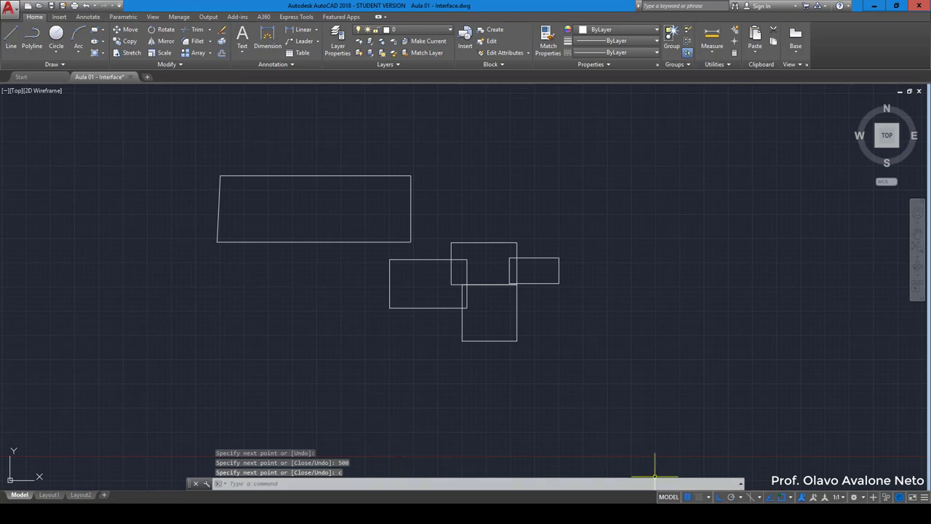
click(333, 192)
click(311, 166)
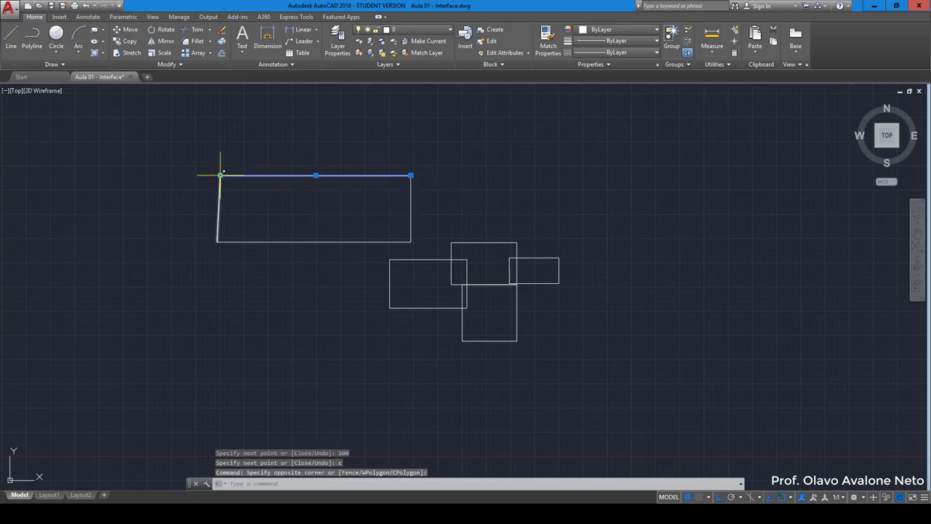
Stretch the outline's bottom edge by moving its left endpoint 100 units
key(Escape)
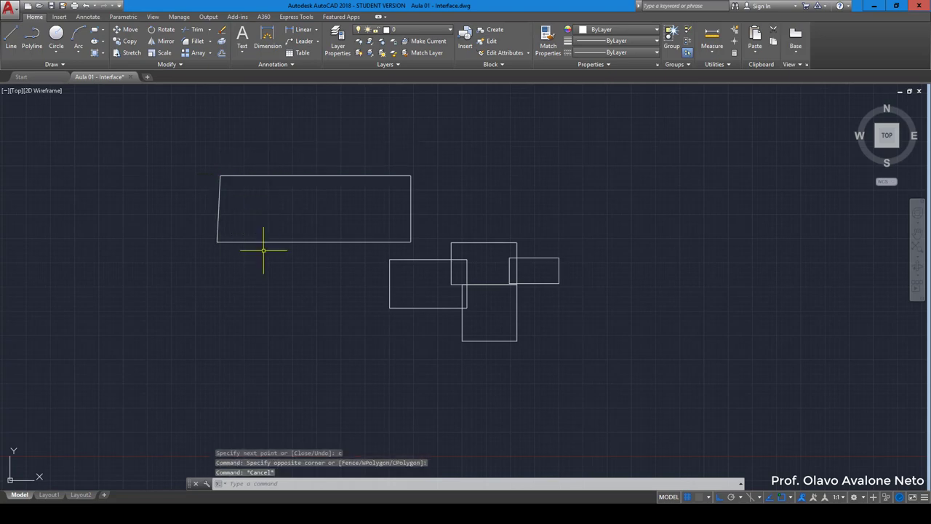
scroll(263, 250, up, 4)
click(264, 253)
click(227, 211)
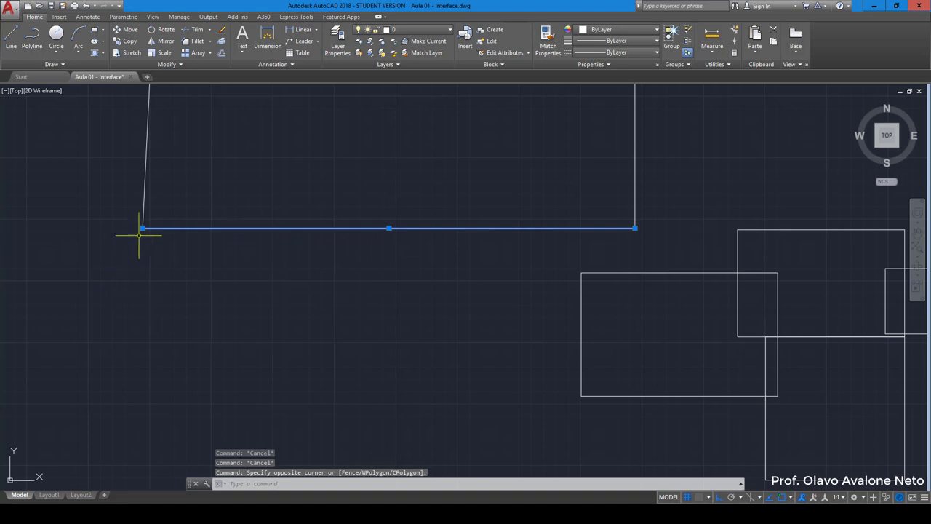
click(144, 228)
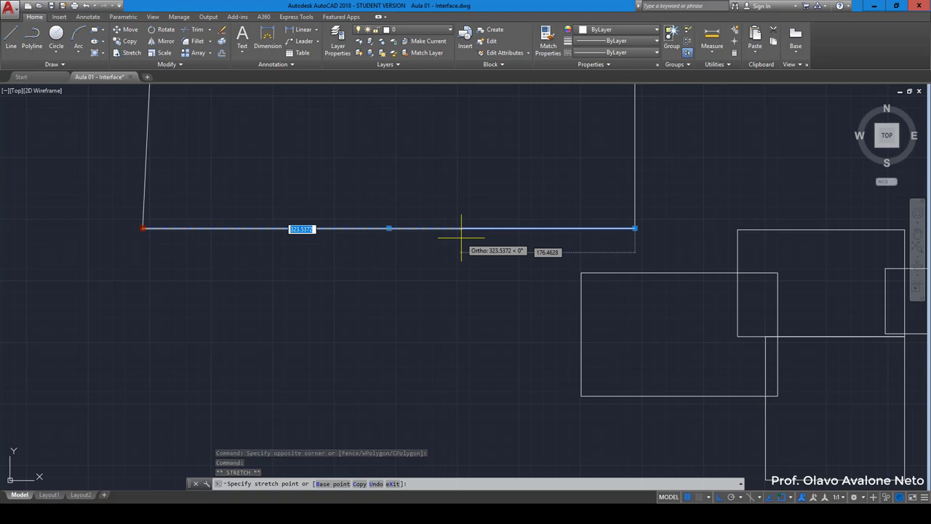
text(100)
key(Return)
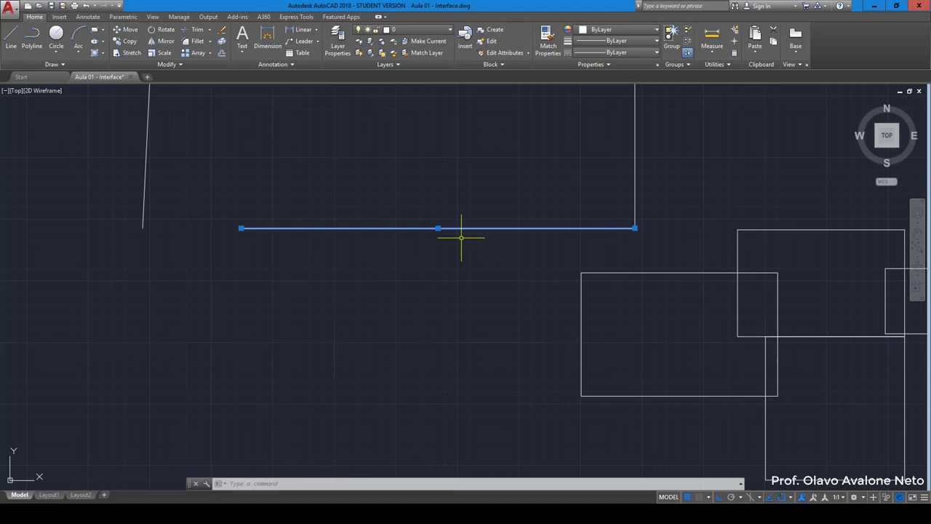
Select all objects in the drawing and delete them
scroll(78, 223, down, 2)
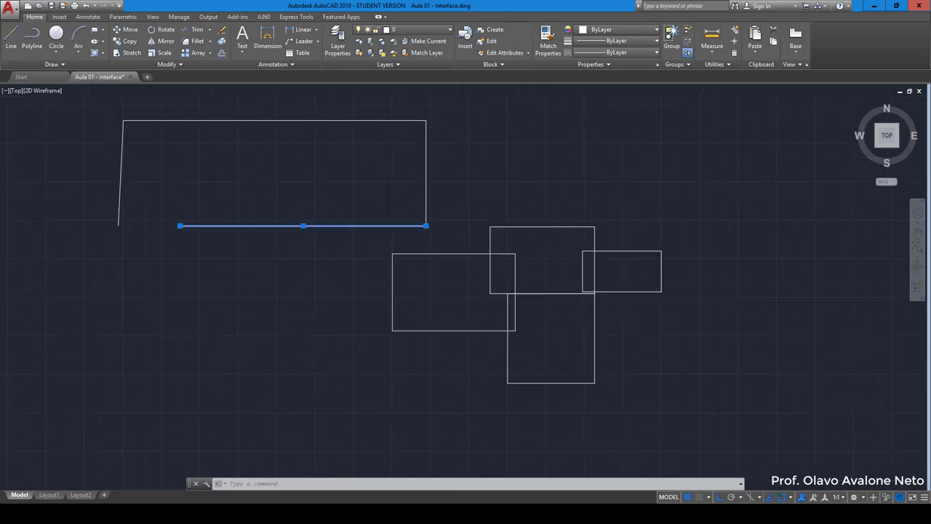
scroll(79, 222, down, 2)
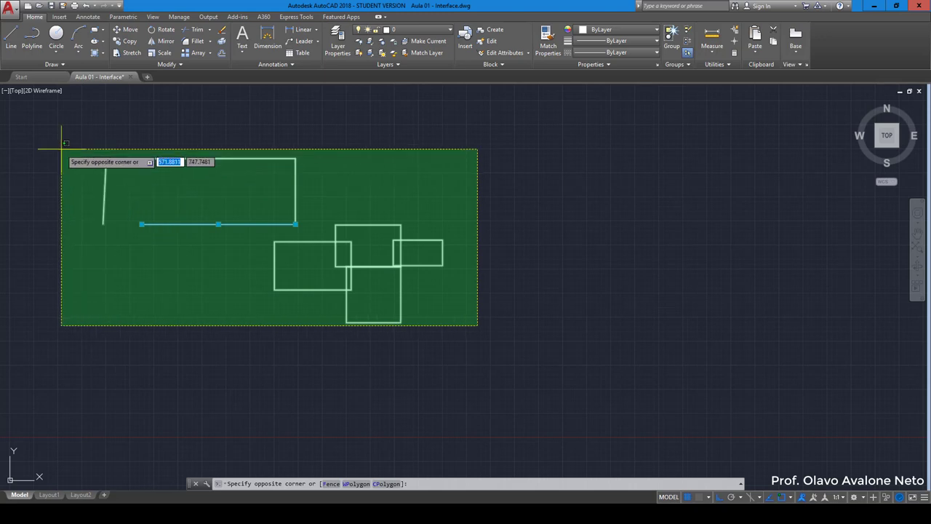
click(64, 150)
key(Delete)
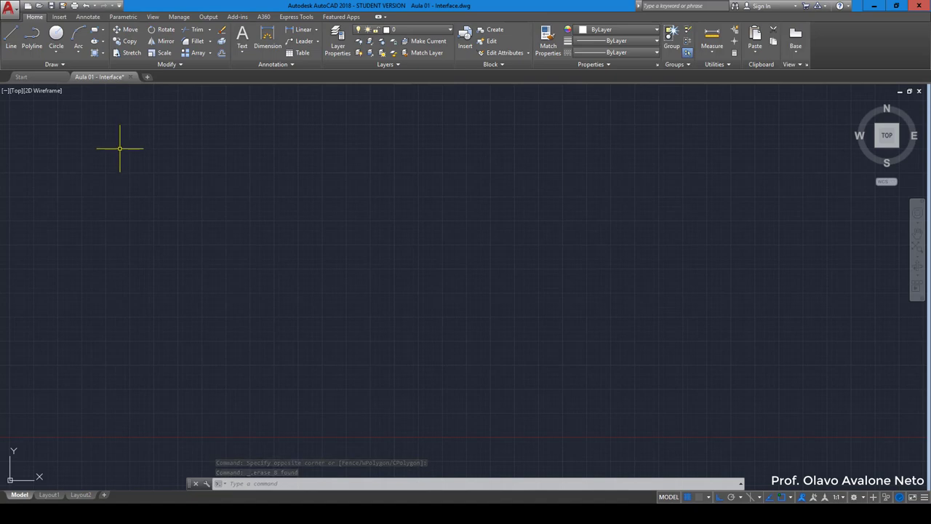
scroll(212, 209, down, 2)
middle_click(212, 208)
middle_click(211, 208)
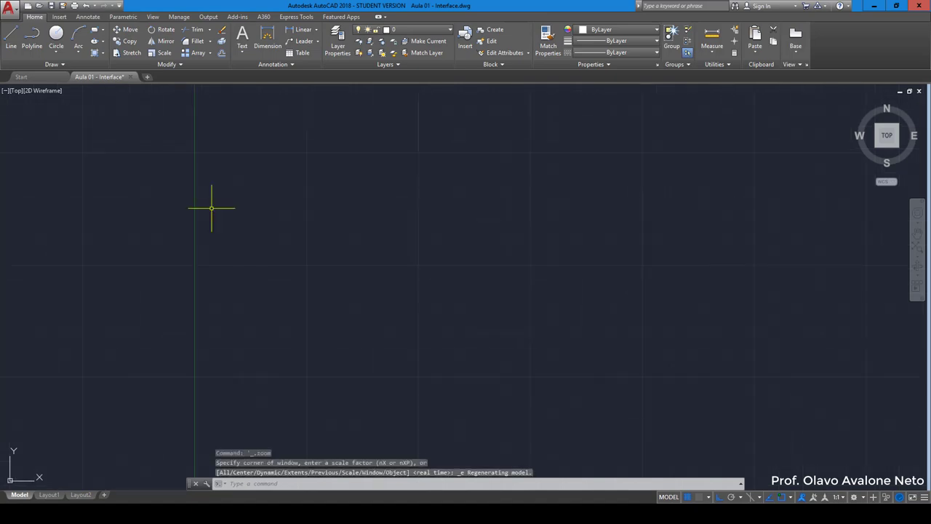
middle_drag(258, 357, 138, 328)
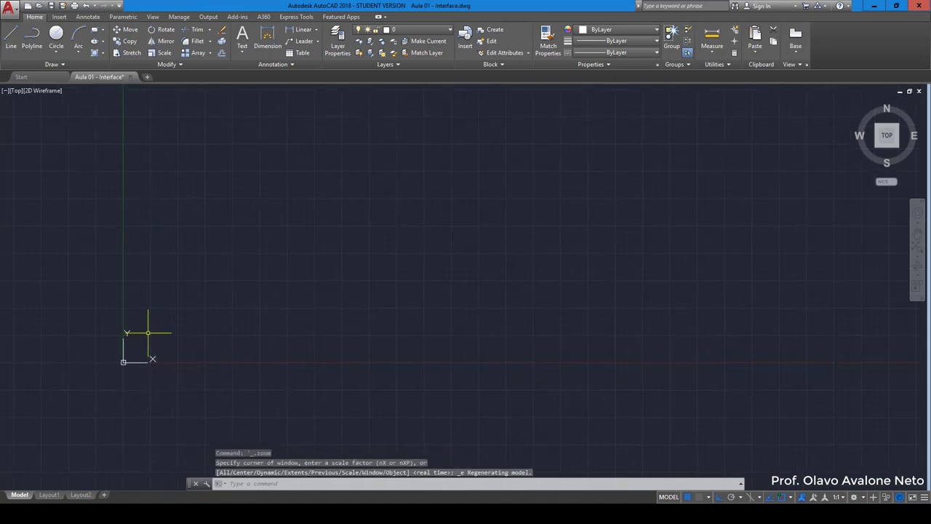
click(56, 36)
click(136, 348)
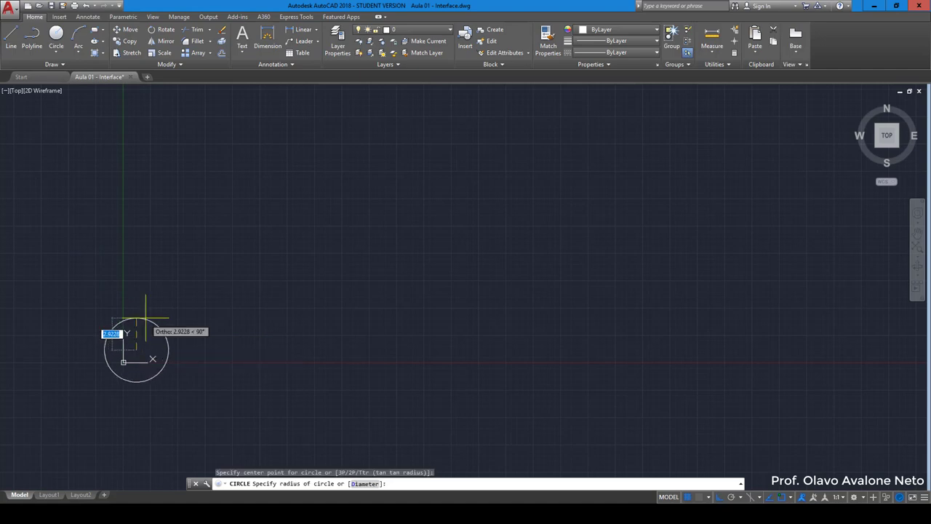
scroll(145, 320, up, 5)
scroll(148, 309, down, 3)
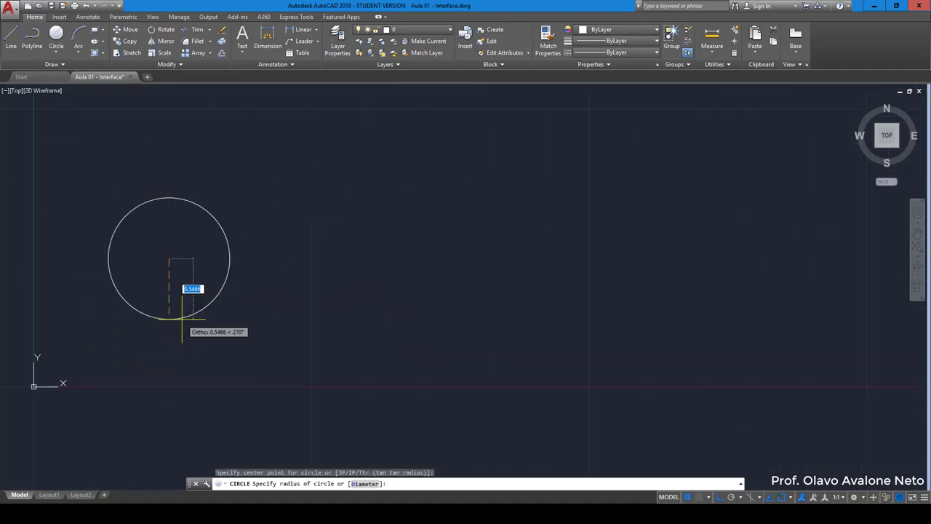
click(169, 316)
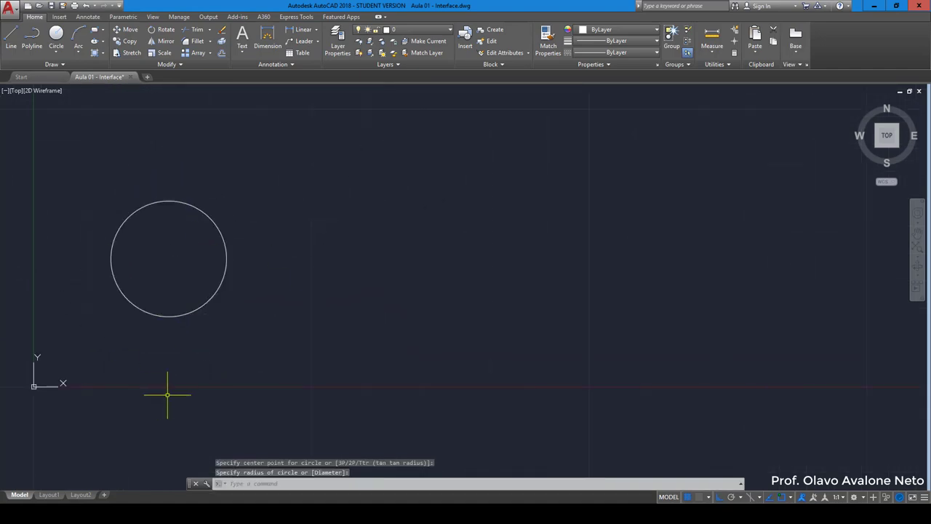
key(ctrl+z)
Repeat CIRCLE to place a small circle up and right of the origin, then zoom to extents
key(Return)
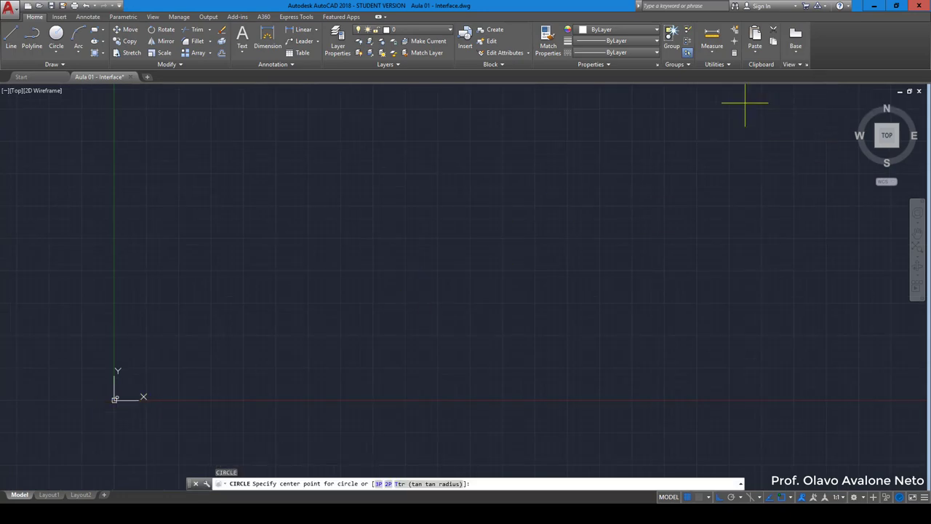
scroll(326, 354, up, 2)
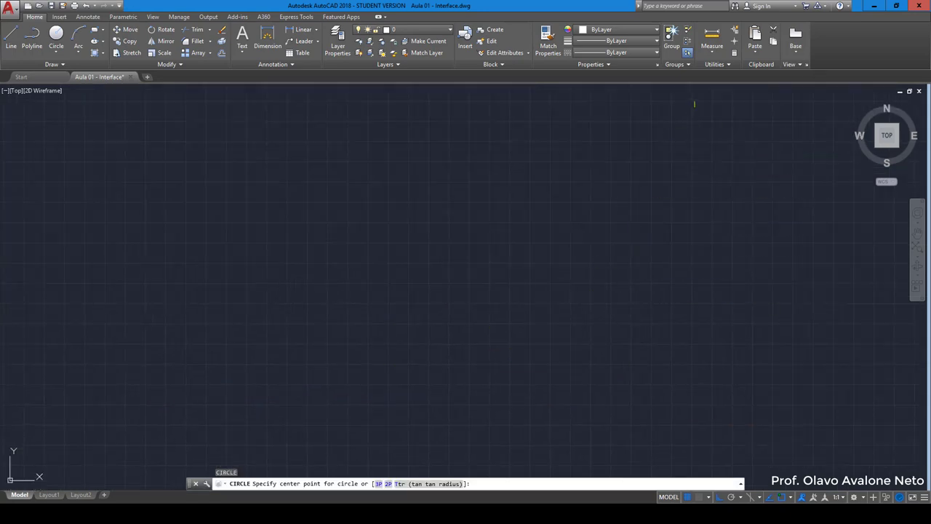
click(694, 125)
click(700, 128)
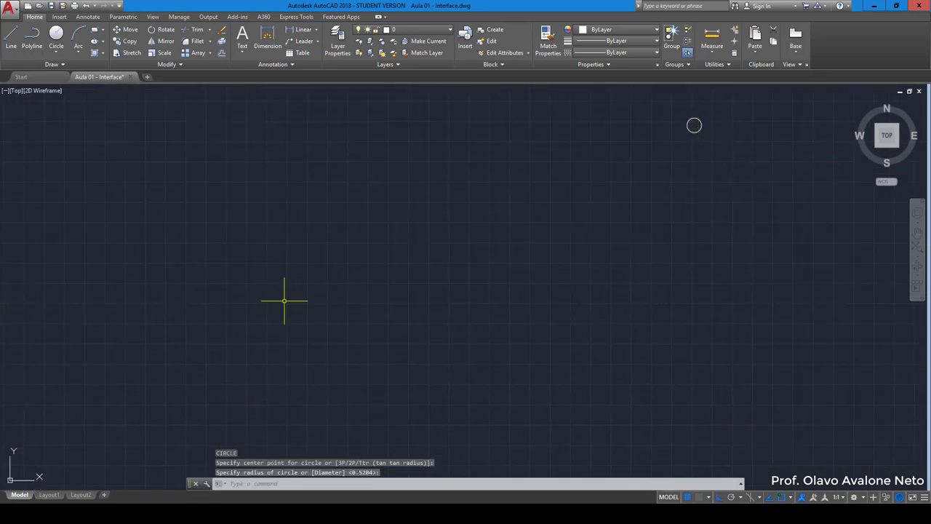
middle_click(449, 214)
middle_click(449, 215)
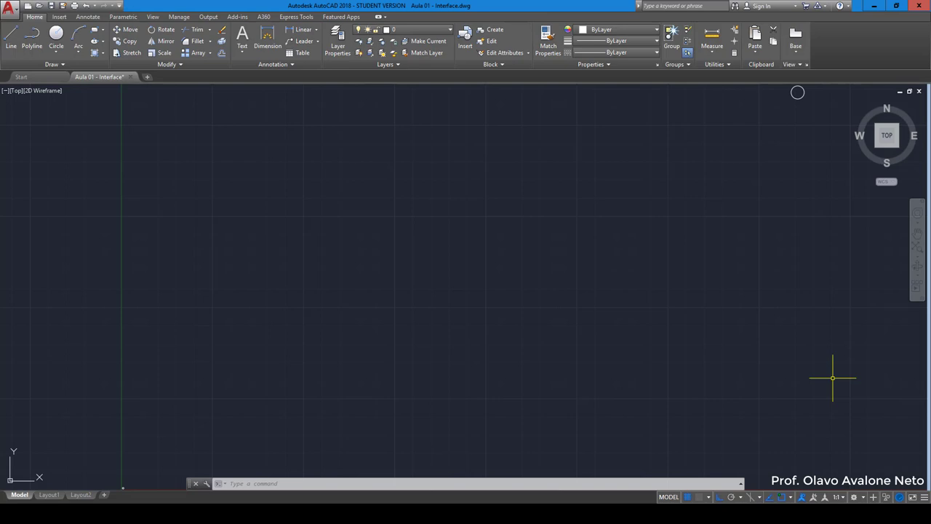
scroll(437, 307, down, 4)
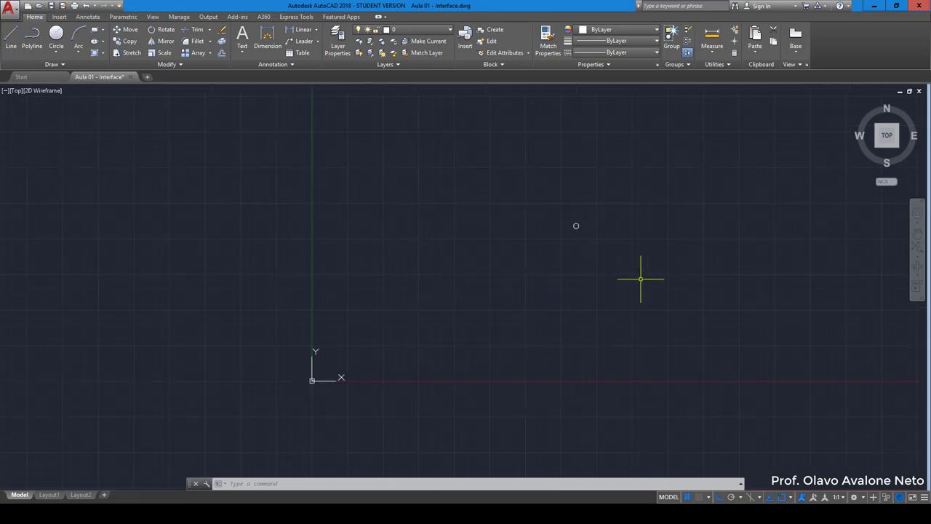
Select the small circle and pick a base point to move it
click(640, 279)
click(520, 193)
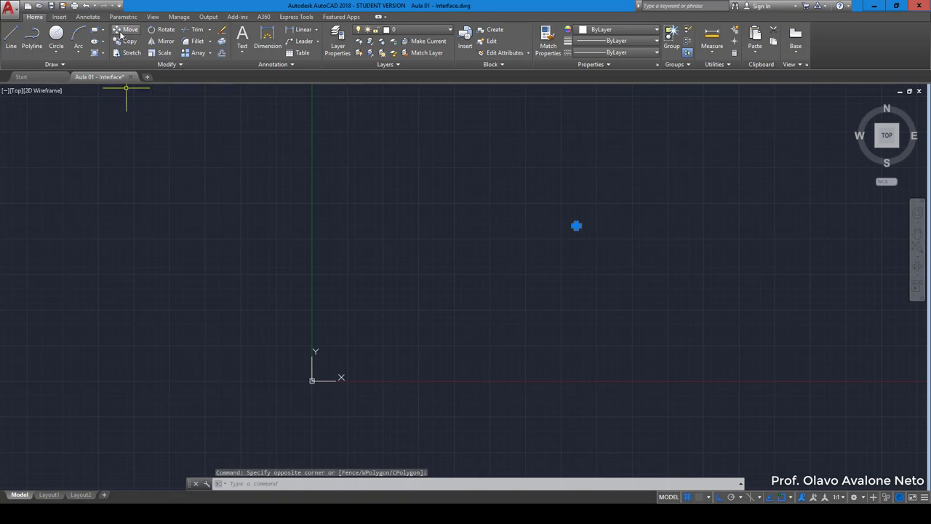
click(126, 30)
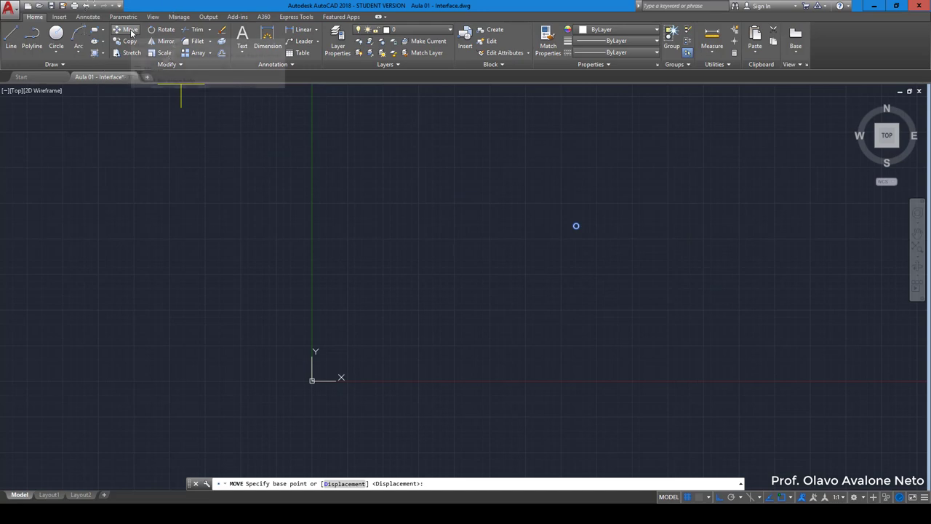
scroll(582, 223, up, 5)
scroll(546, 244, up, 5)
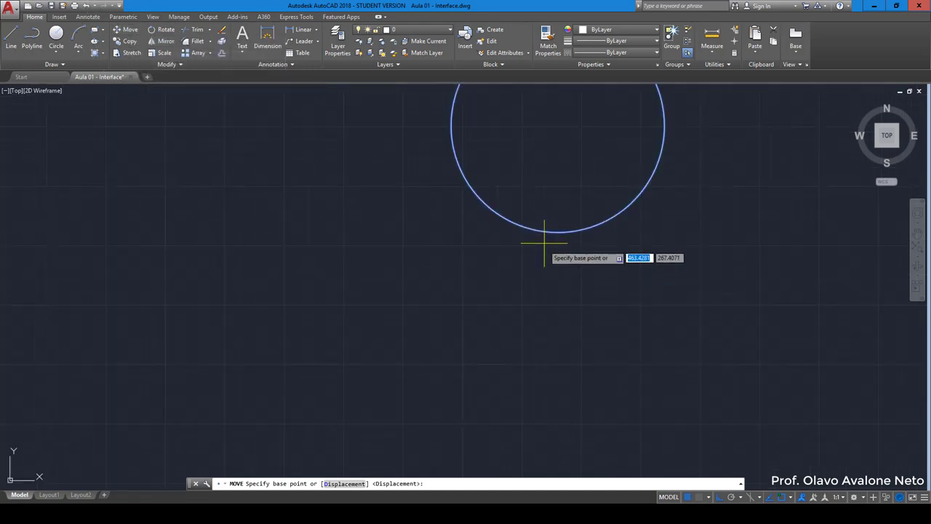
click(519, 172)
With Ortho off, drop the small circle beside the origin inside the large circle
scroll(533, 190, down, 5)
scroll(535, 190, down, 1)
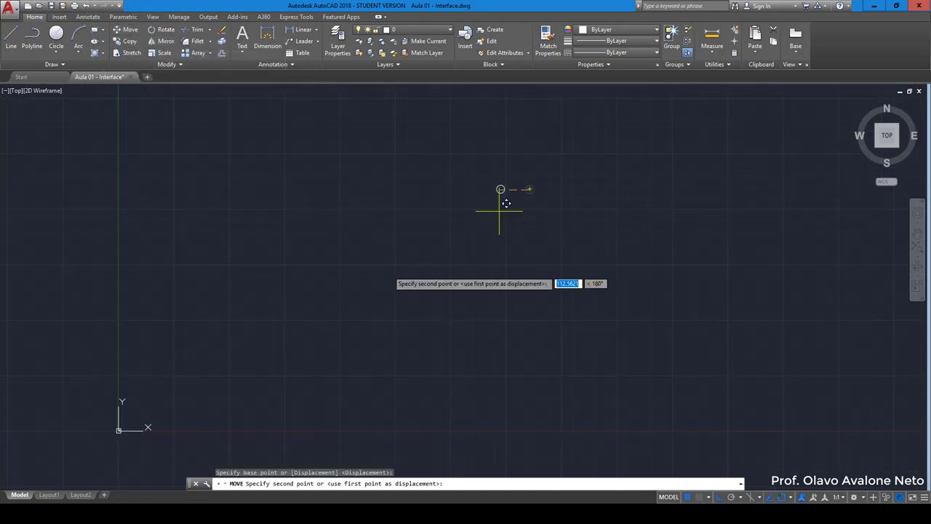
key(F8)
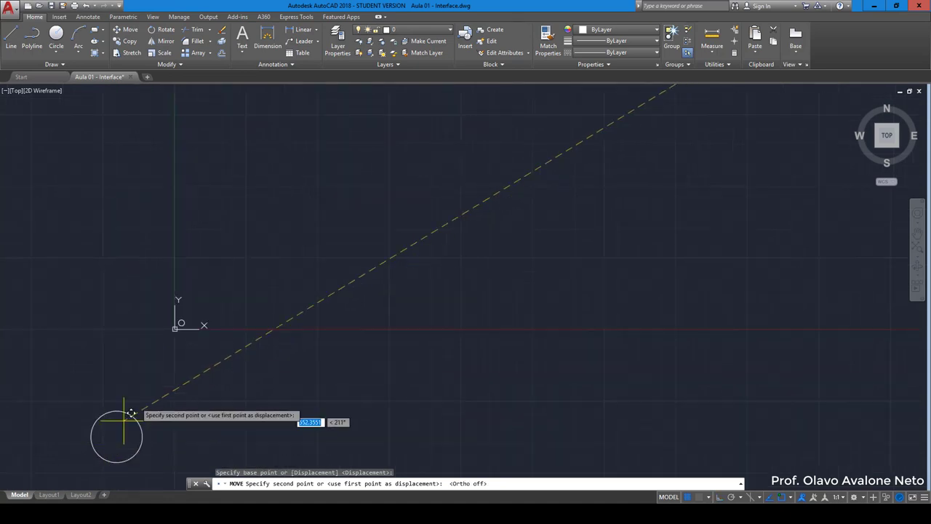
scroll(204, 305, up, 4)
scroll(255, 317, down, 2)
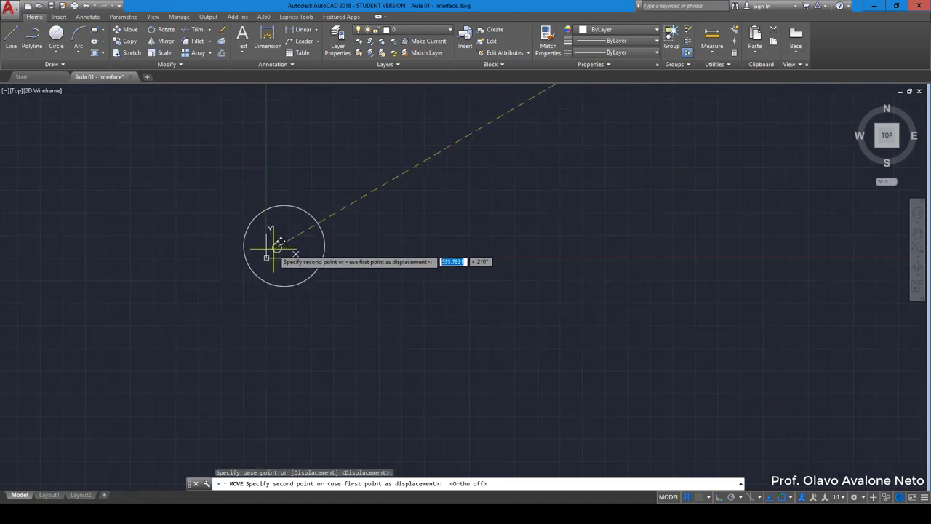
scroll(270, 247, down, 1)
scroll(277, 247, up, 2)
scroll(320, 211, up, 3)
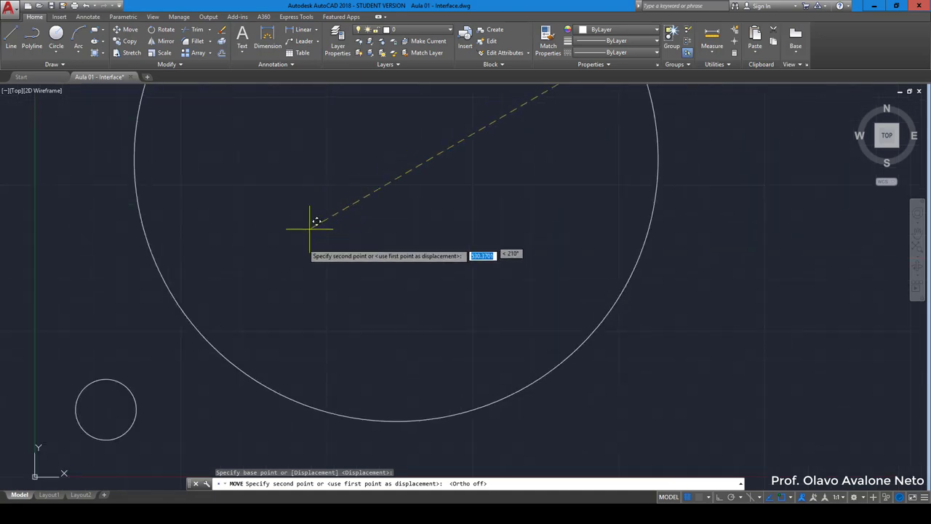
scroll(451, 196, down, 5)
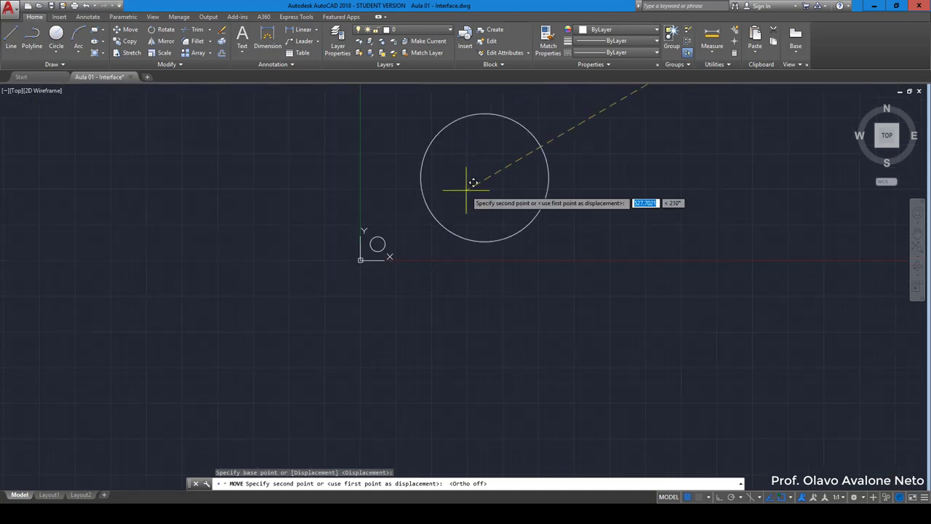
click(371, 246)
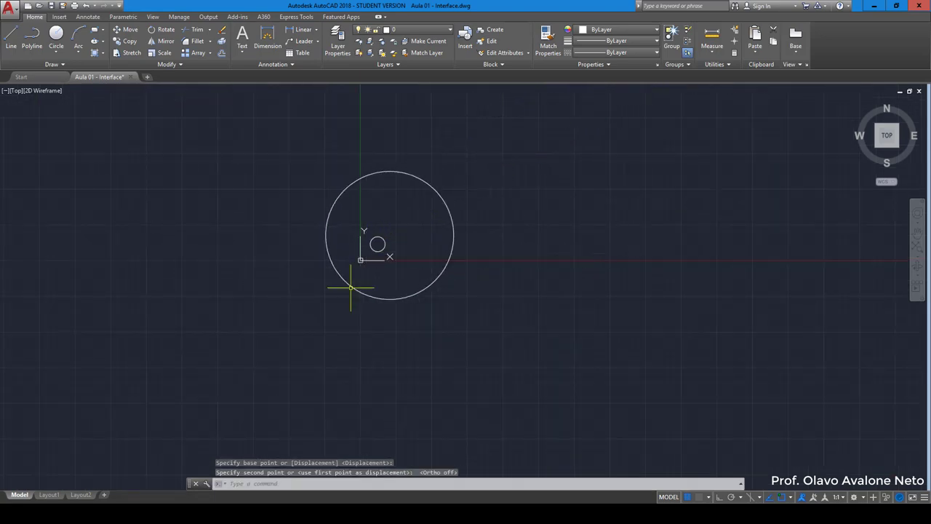
middle_click(218, 340)
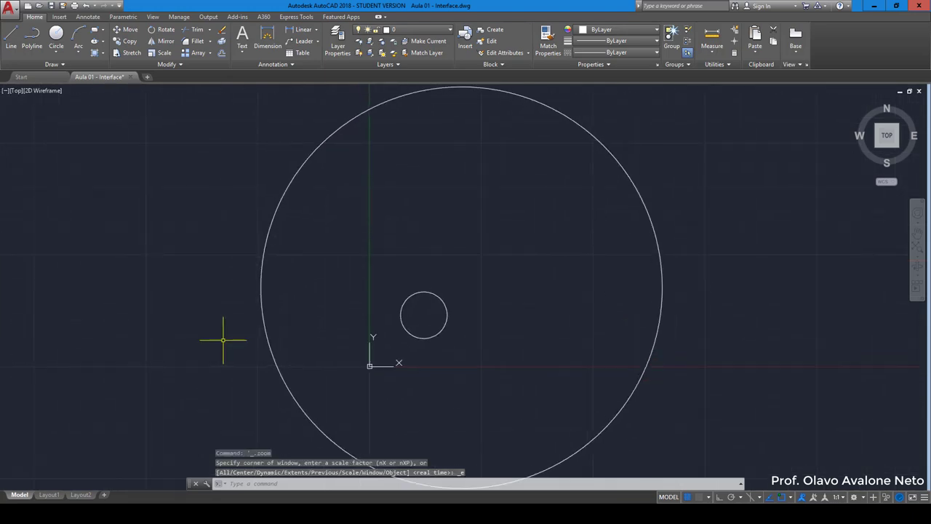
scroll(223, 340, down, 1)
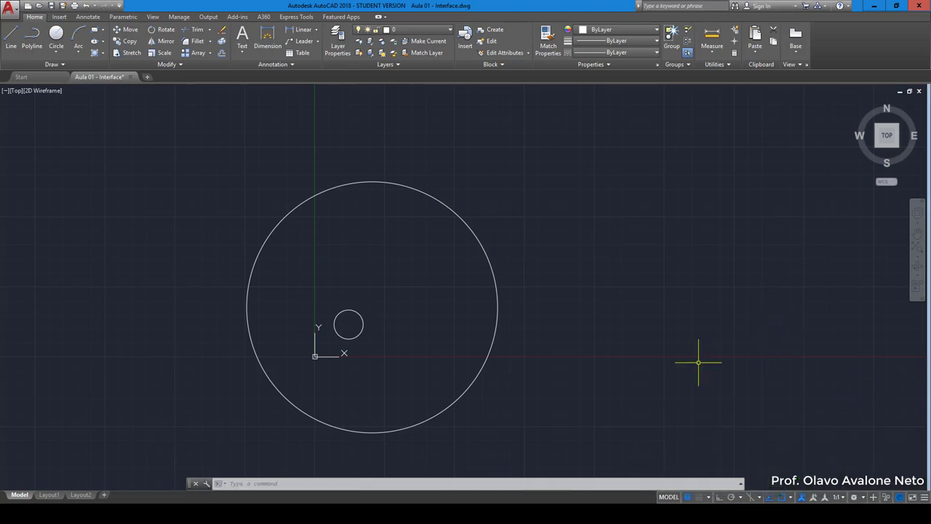
Draw a horizontal line between two picked points above the large circle
click(16, 42)
click(473, 161)
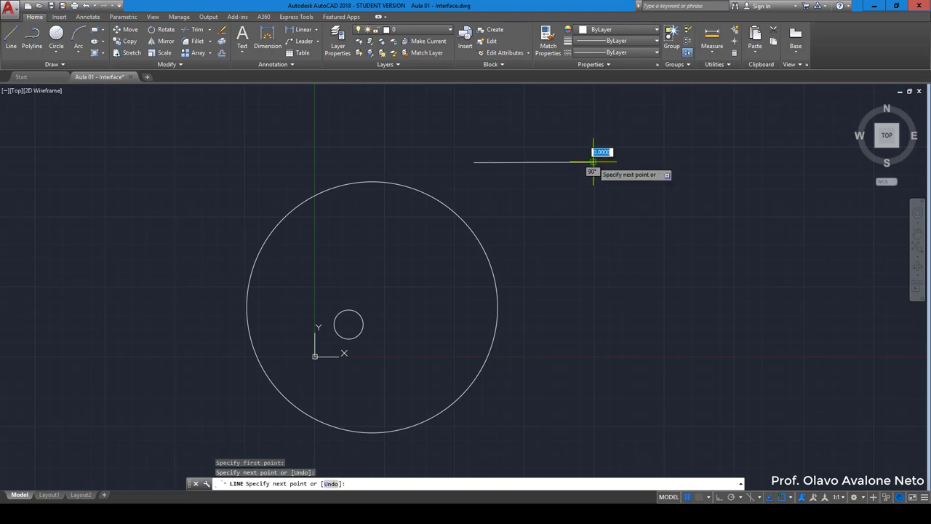
click(593, 161)
key(Return)
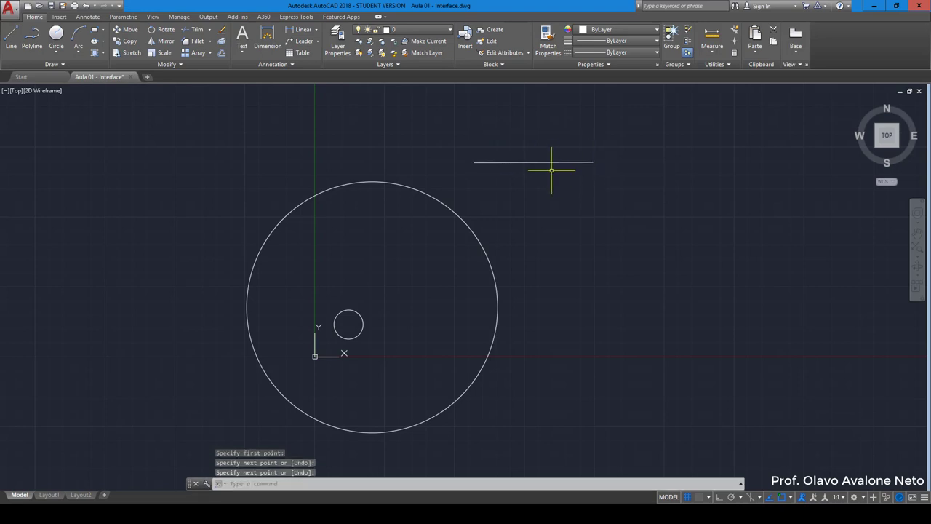
Restart the LINE command and zoom in on the drawing
key(Return)
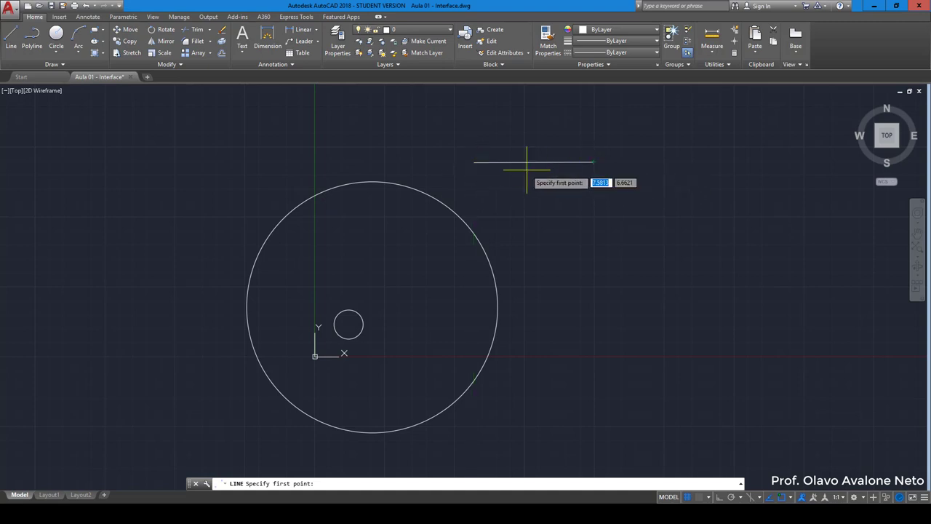
scroll(581, 169, up, 4)
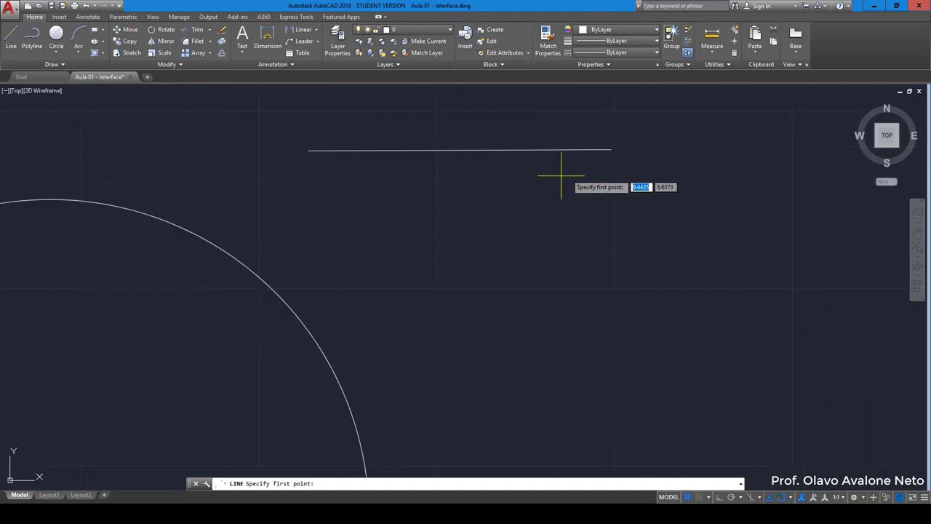
scroll(420, 131, up, 2)
scroll(436, 134, up, 2)
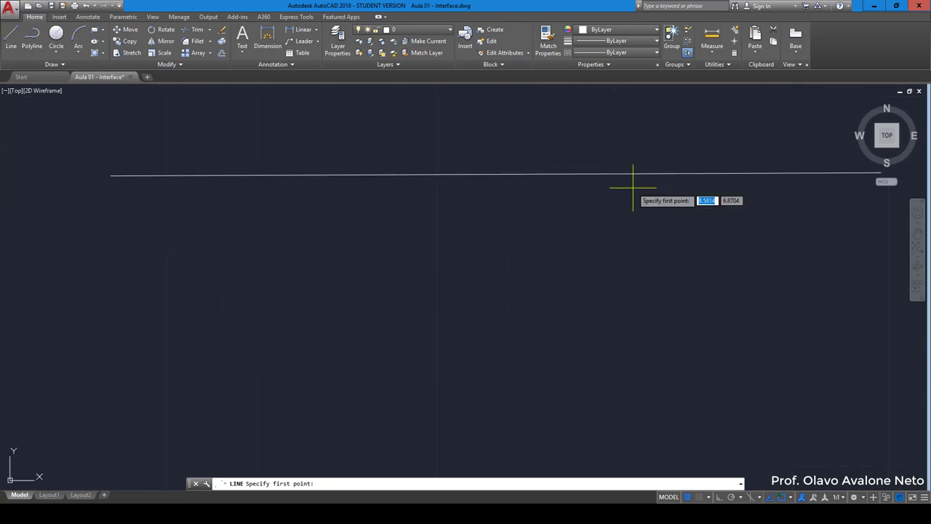
scroll(363, 257, down, 2)
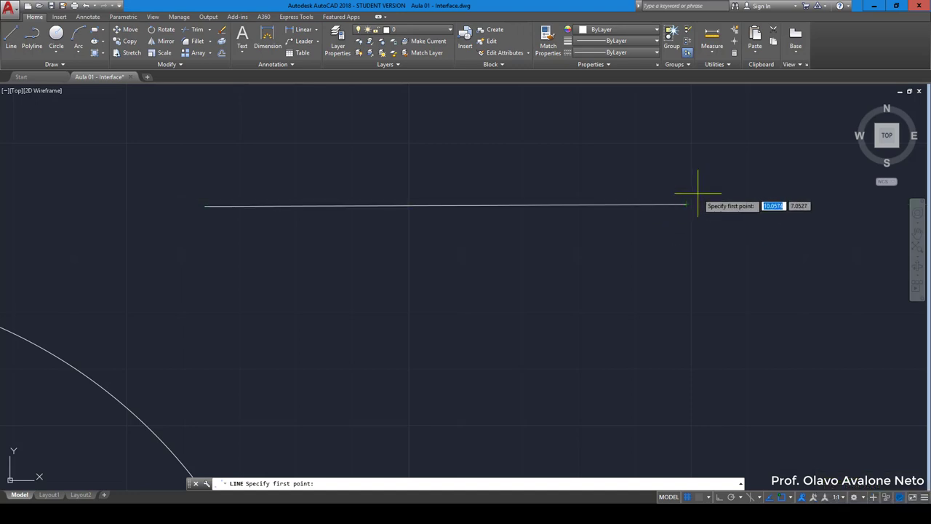
scroll(698, 201, up, 2)
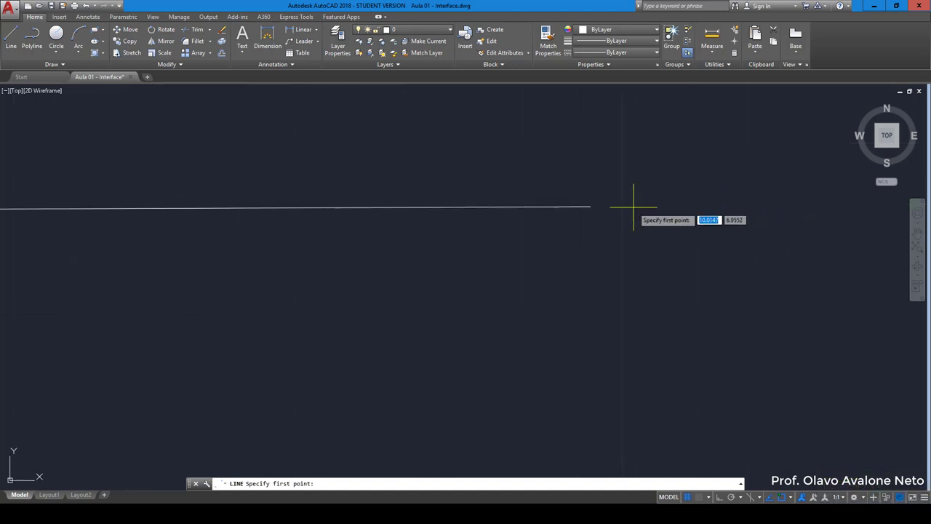
scroll(581, 195, up, 1)
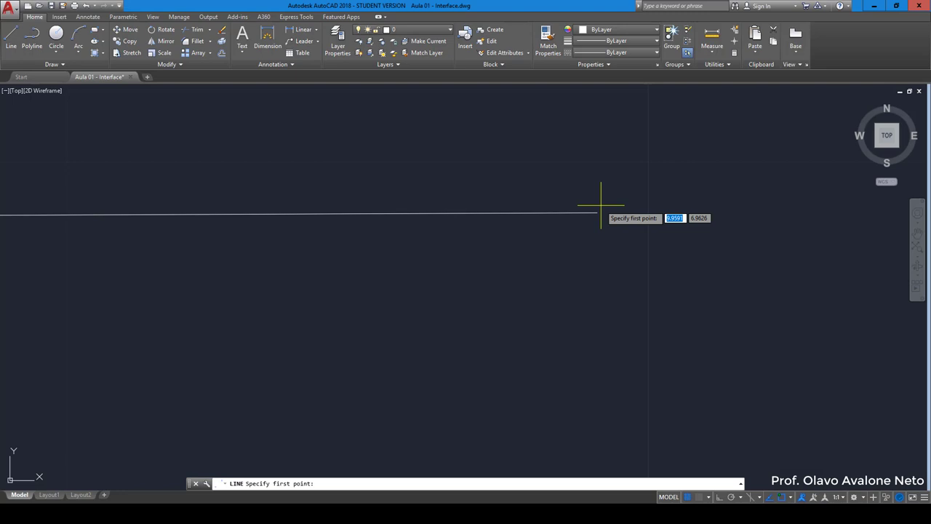
Draw a line from the horizontal line's right end sloping down-left, then show the object snap modes
click(598, 212)
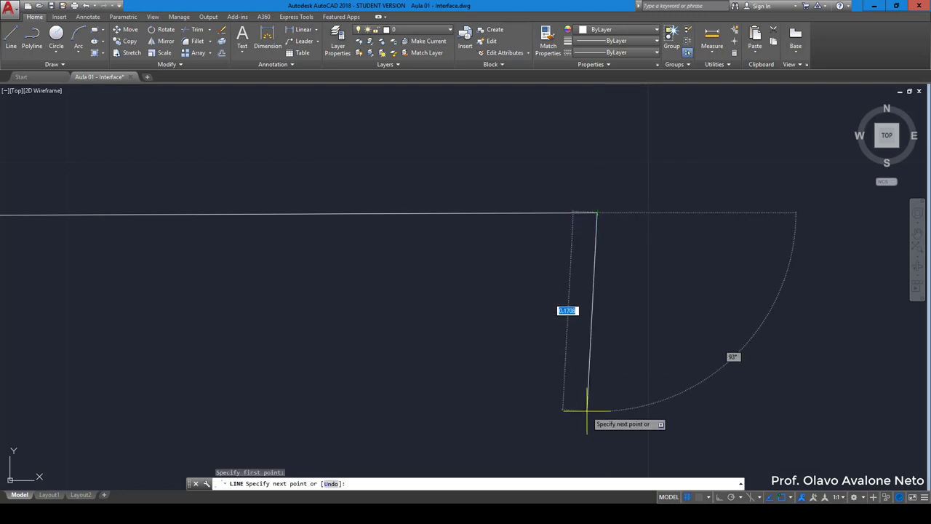
click(222, 321)
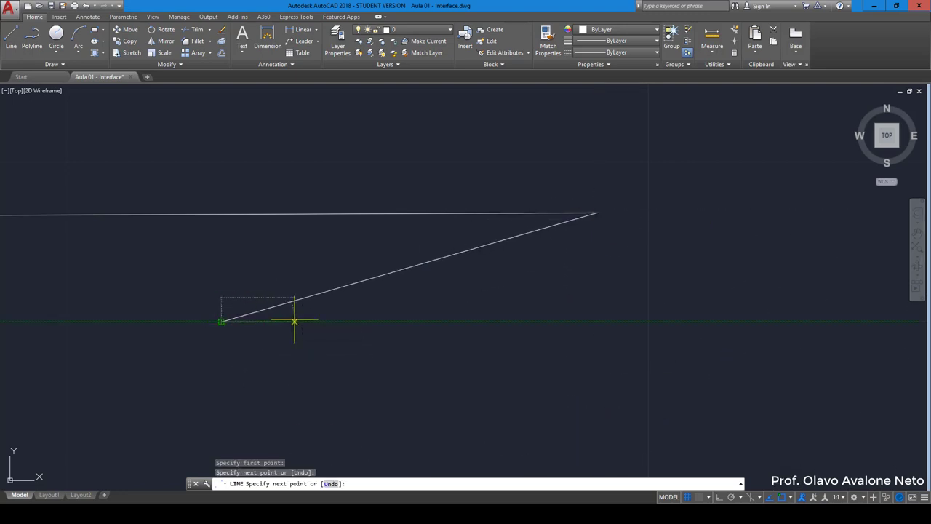
key(Escape)
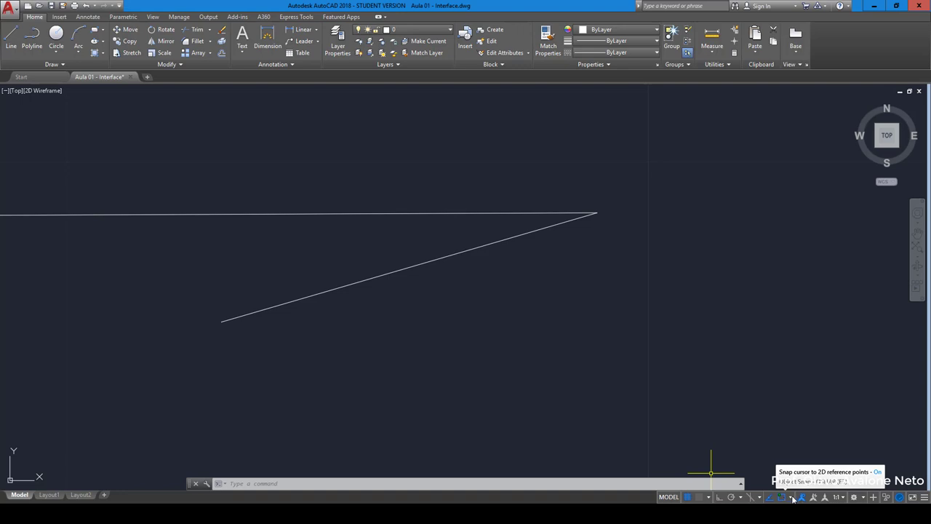
click(792, 498)
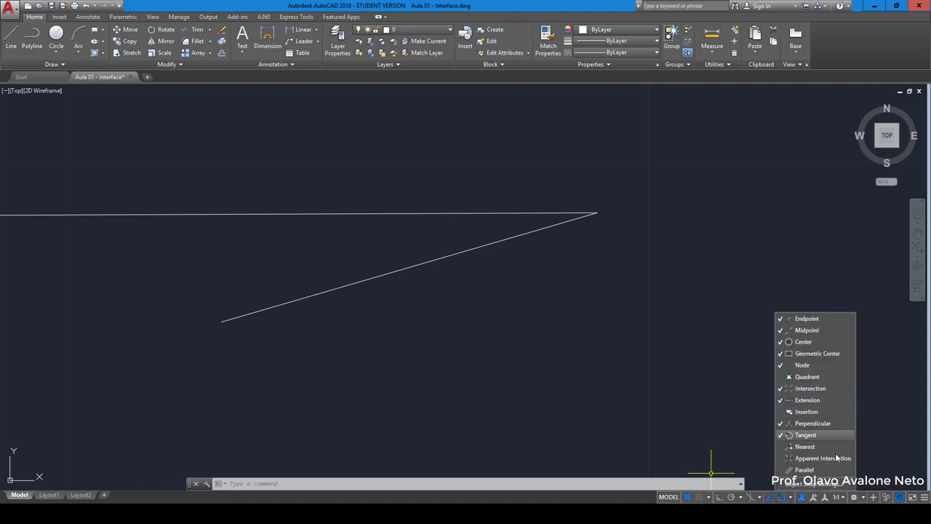
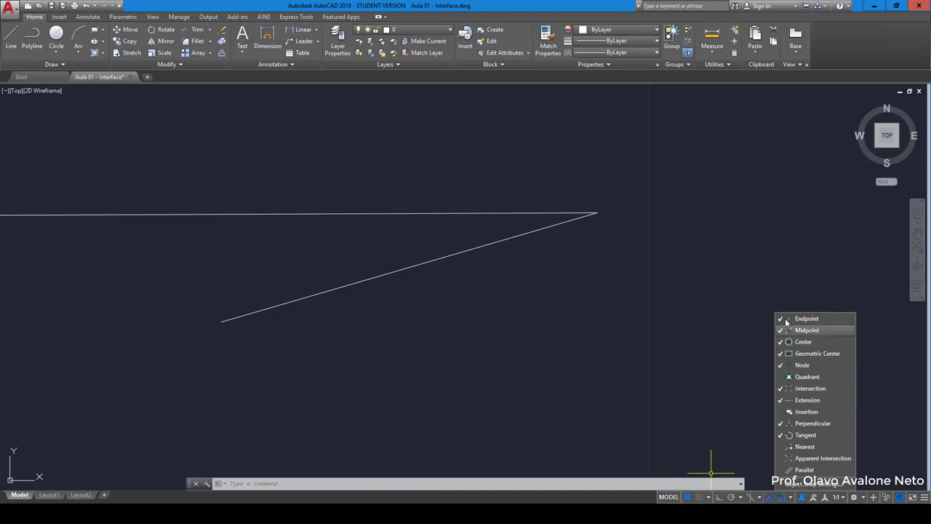
Close the snap list and draw a line from above, ending perpendicular on the horizontal line
click(778, 447)
scroll(635, 332, down, 4)
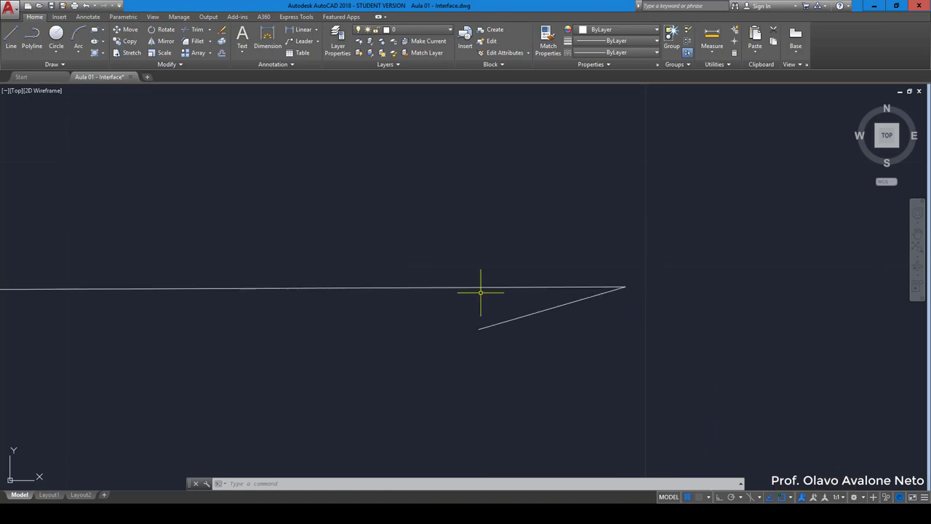
middle_drag(483, 293, 741, 262)
scroll(436, 246, up, 1)
scroll(426, 260, down, 6)
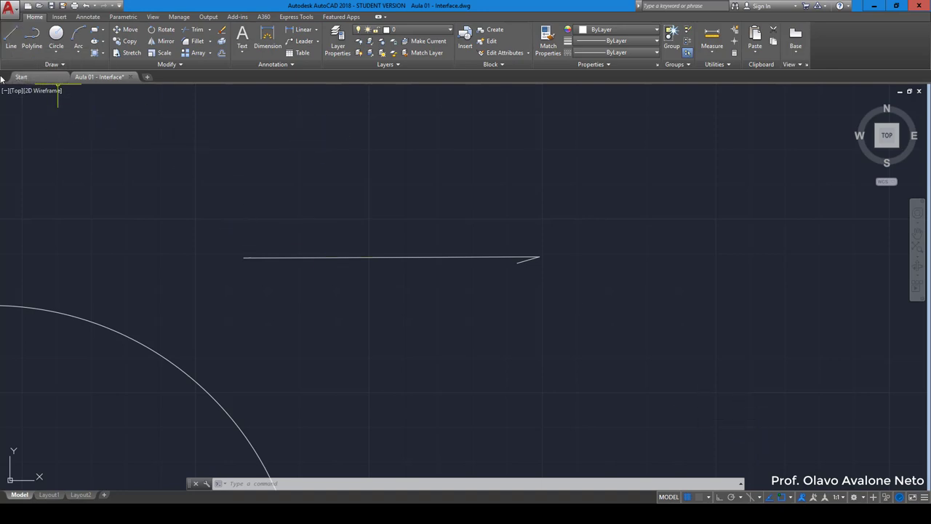
click(12, 43)
click(326, 154)
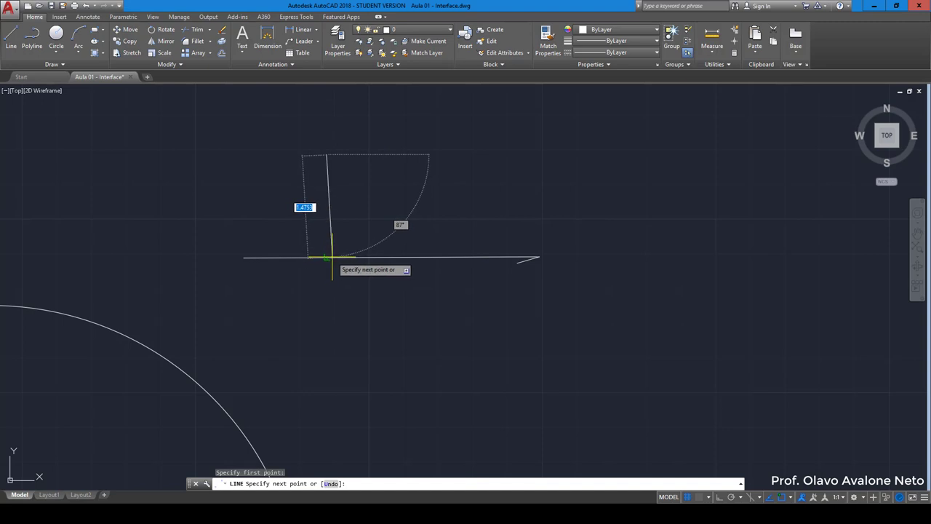
scroll(331, 257, up, 2)
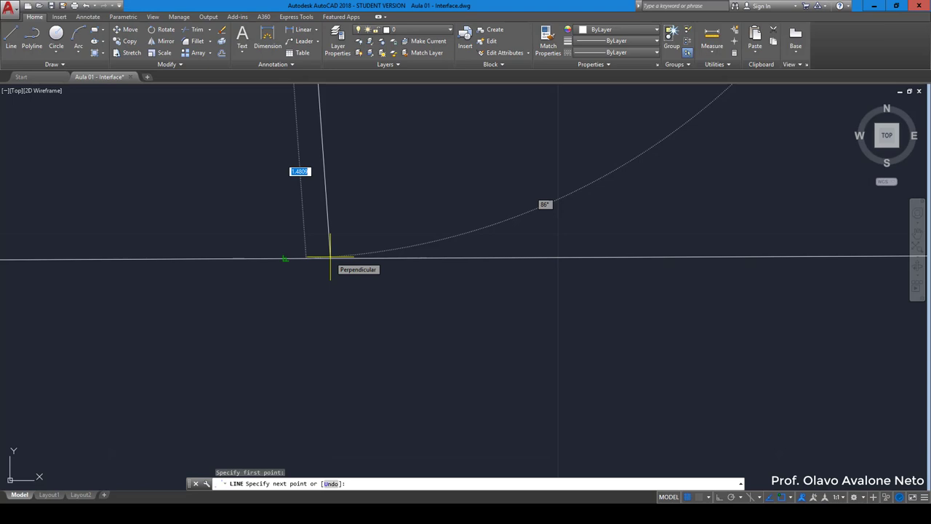
click(330, 256)
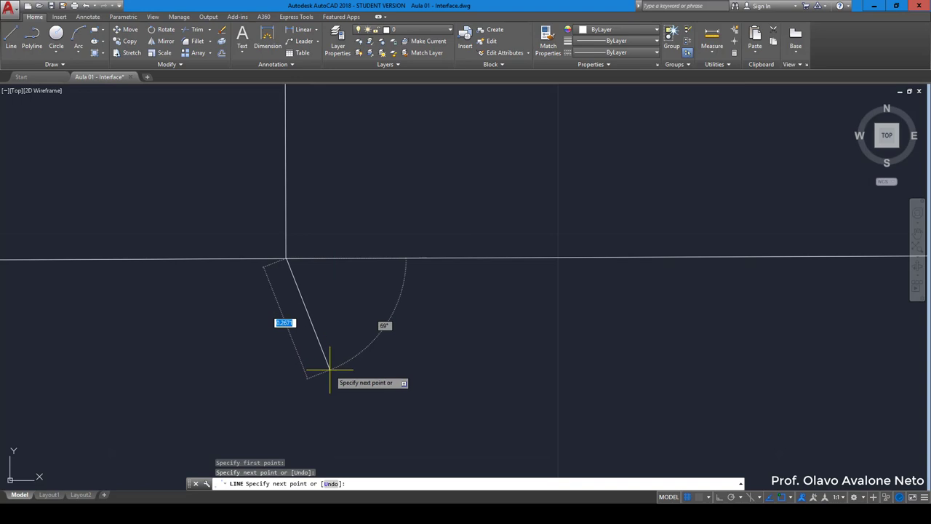
key(Escape)
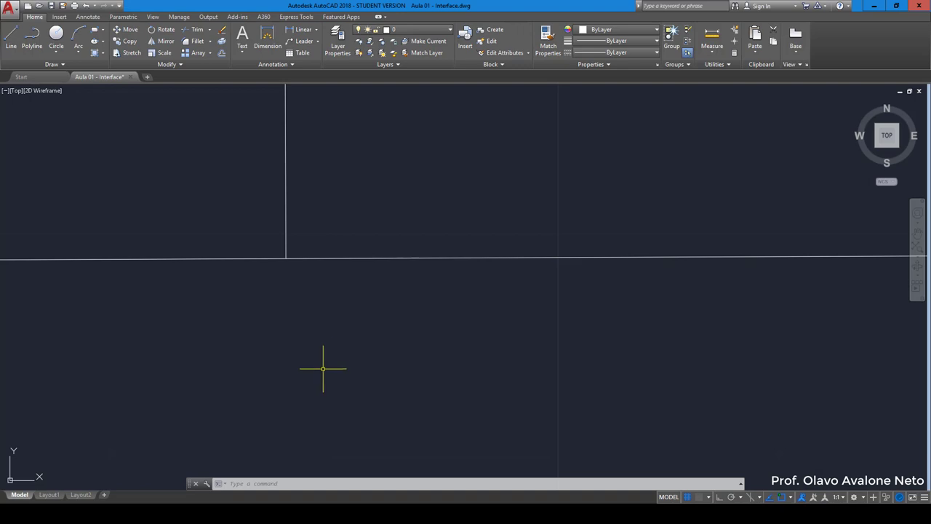
Window-select the circle and lines and delete them
scroll(336, 347, down, 3)
scroll(336, 345, down, 3)
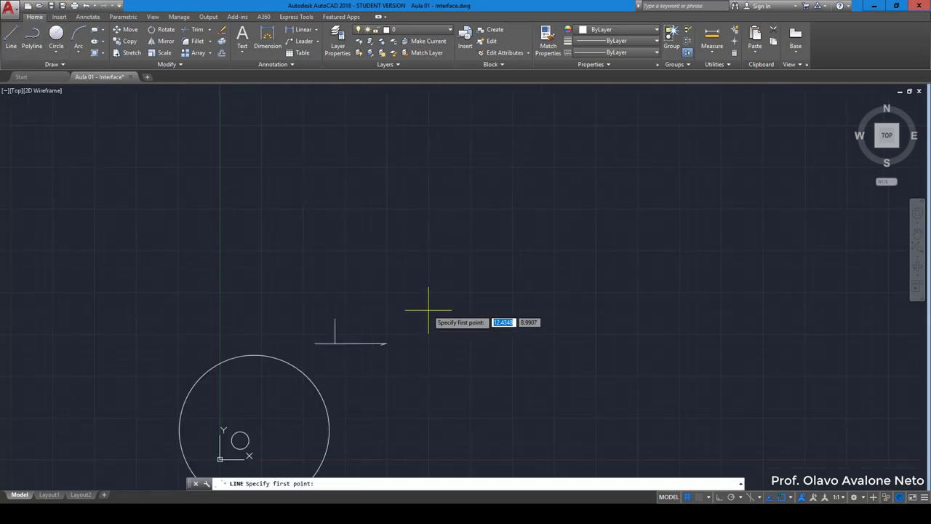
middle_drag(392, 309, 255, 314)
scroll(519, 291, down, 3)
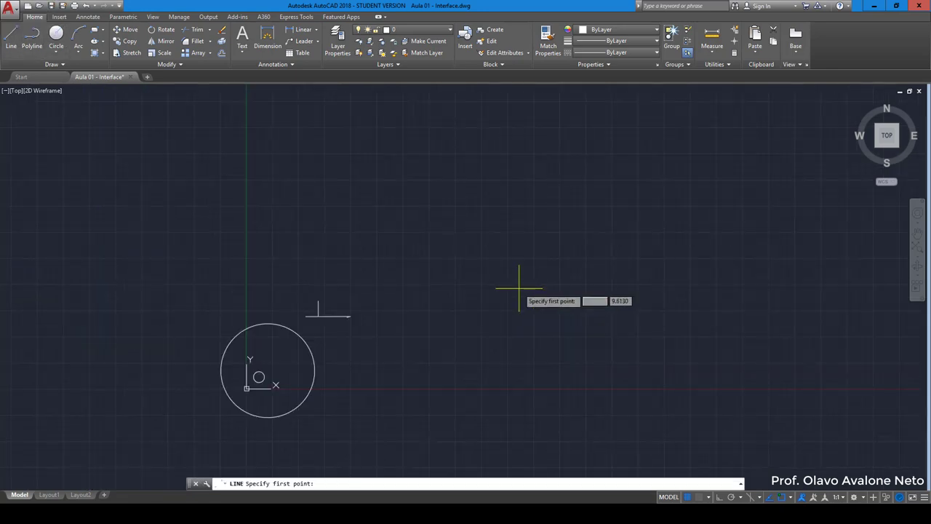
key(Escape)
key(Escape)
key(Escape)
click(80, 257)
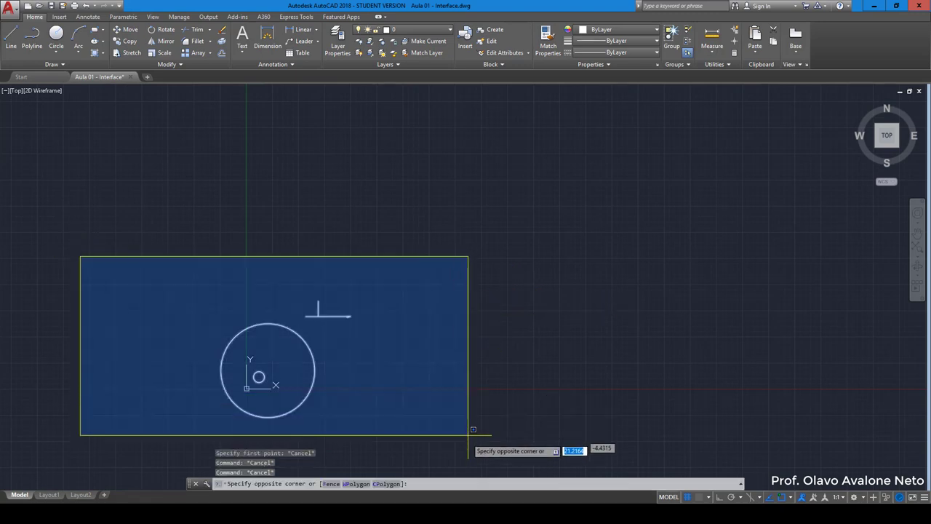
click(467, 440)
key(Delete)
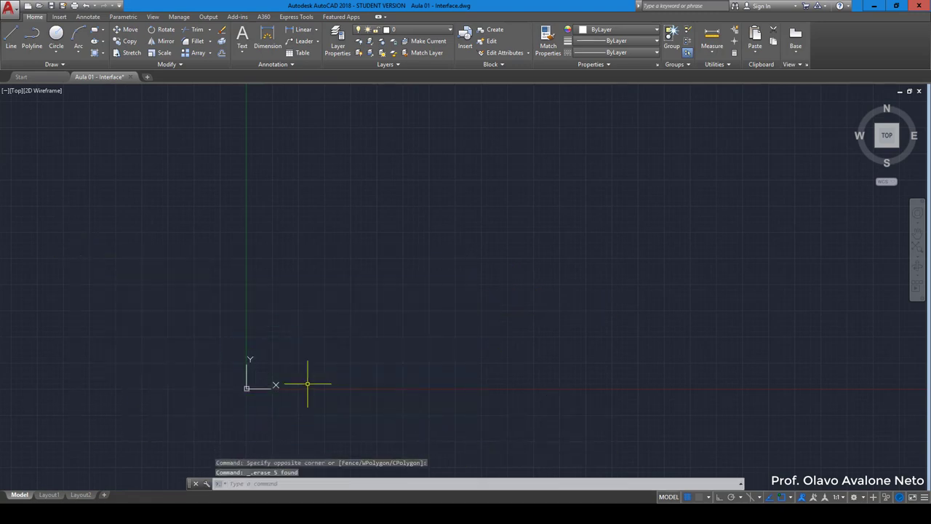
Undo the deletion, crossing-select the circle and lines, delete them, and zoom extents
key(Escape)
key(Escape)
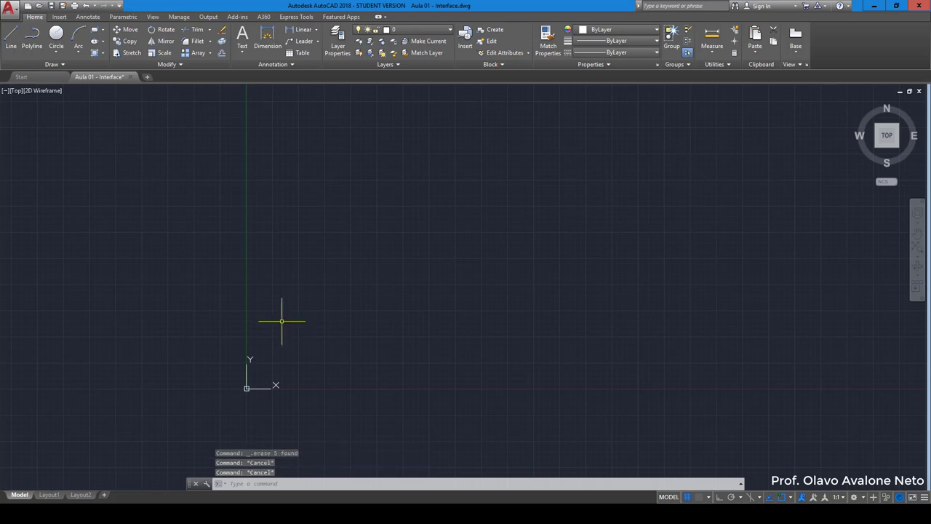
key(Escape)
key(ctrl+z)
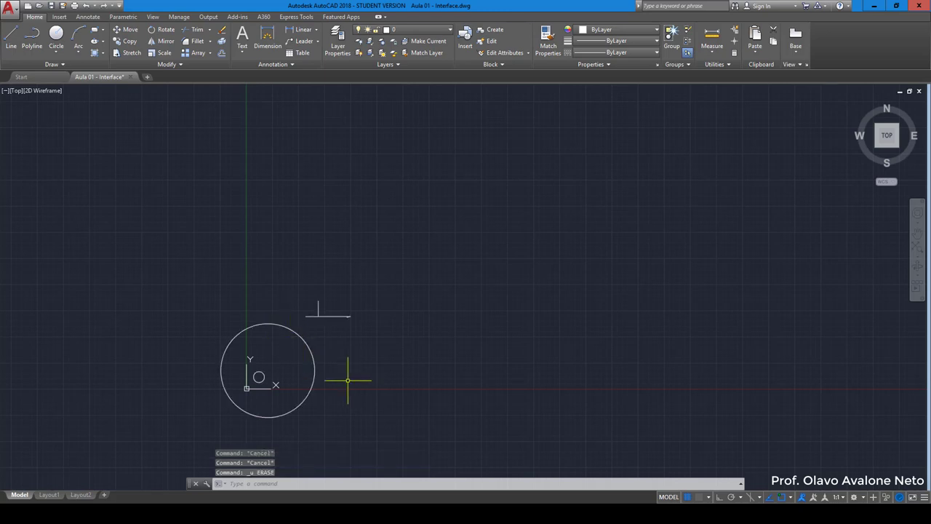
scroll(347, 378, down, 1)
click(435, 425)
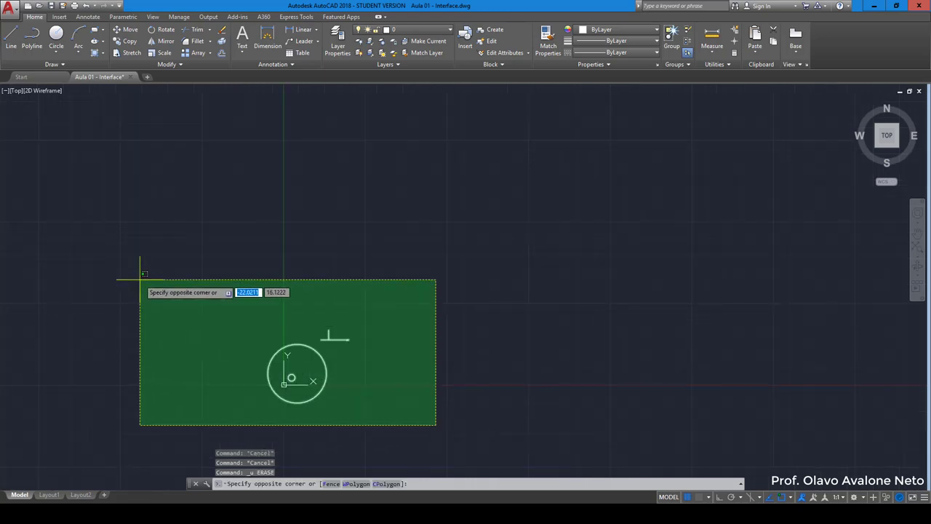
click(140, 279)
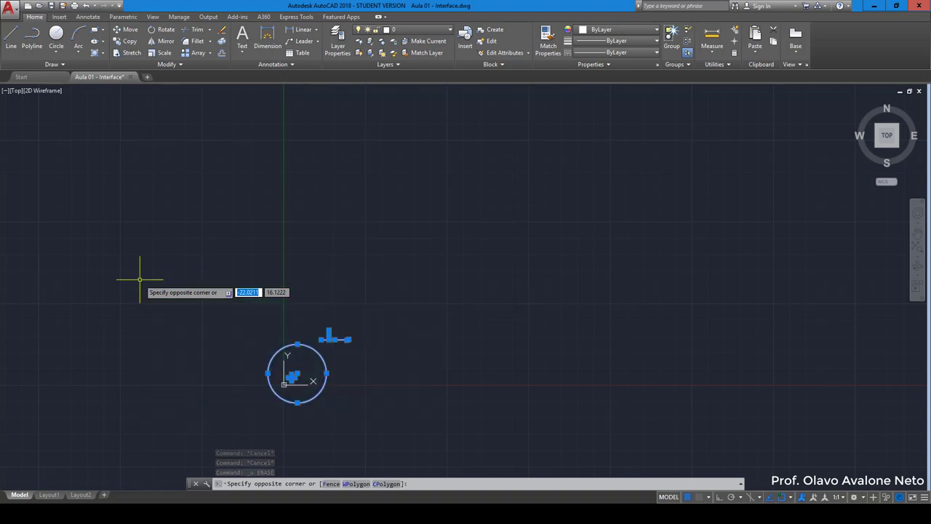
key(Delete)
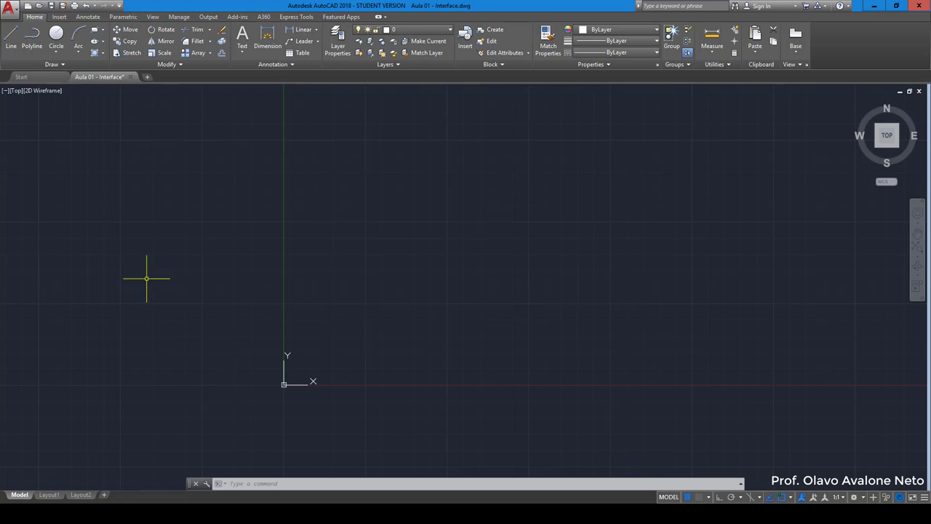
middle_click(146, 278)
Start a line at a point in the empty drawing and turn Ortho on with F8
middle_drag(302, 299, 148, 263)
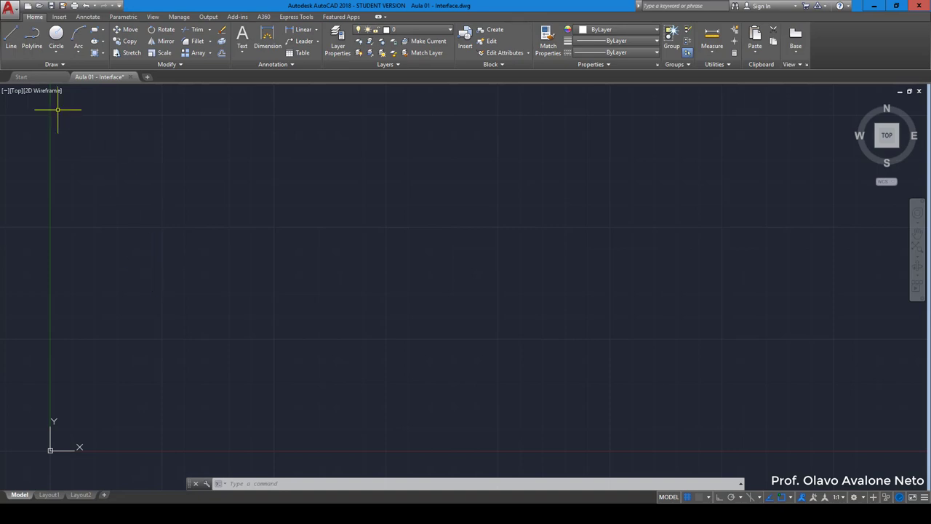
click(12, 38)
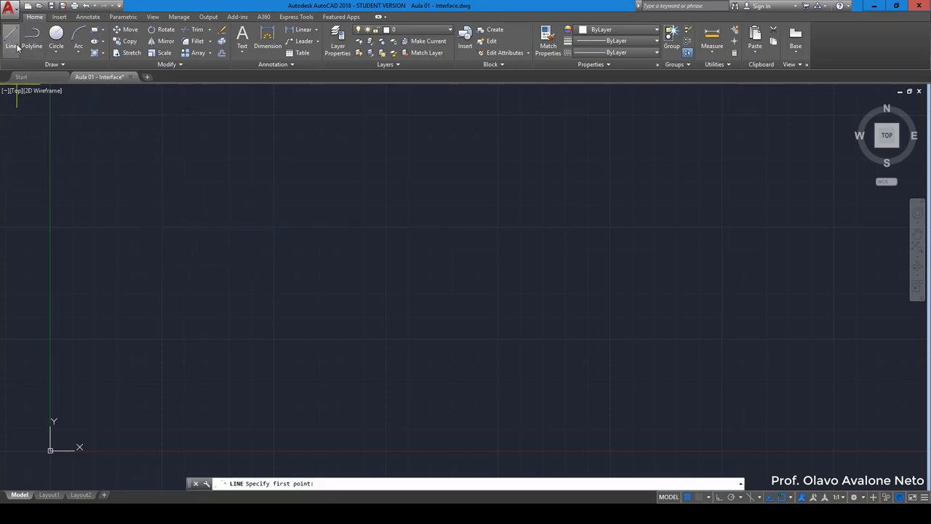
click(162, 209)
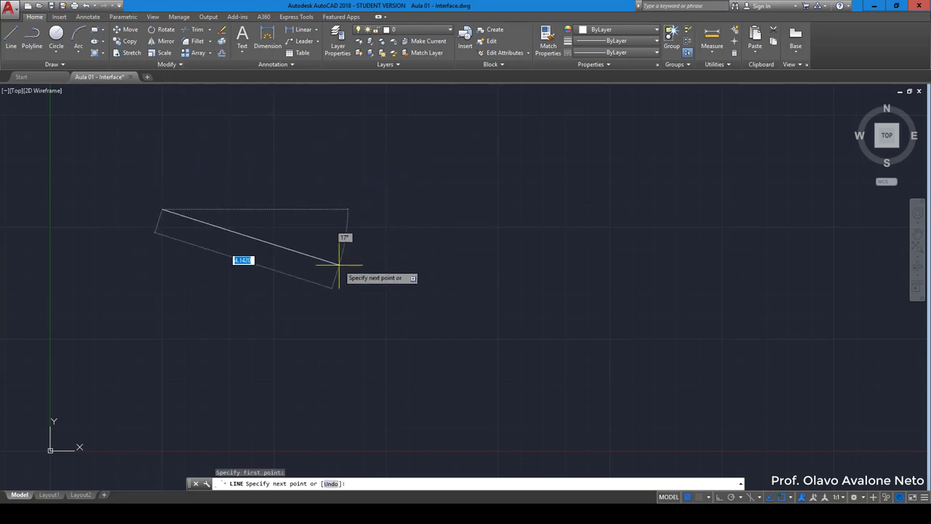
key(F8)
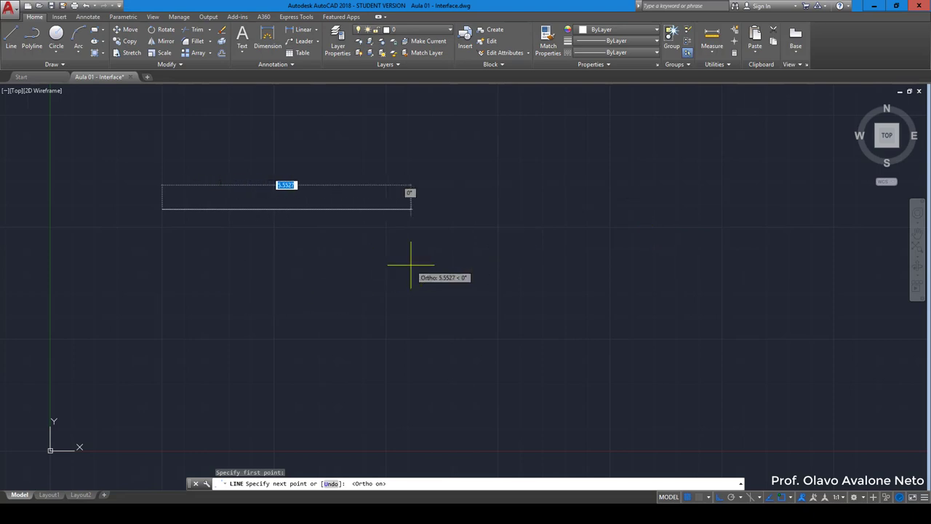
Draw three 5-unit sides and close the square back at its starting corner
text(5)
key(Return)
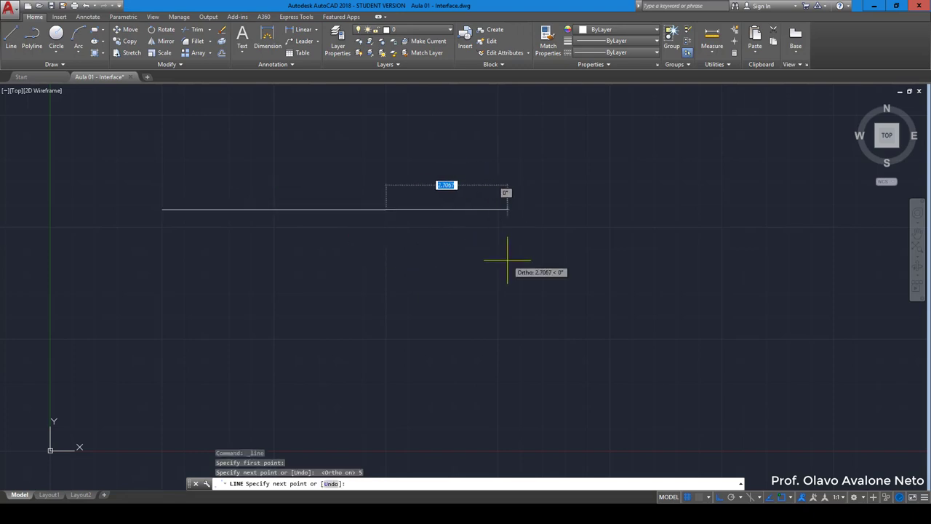
scroll(500, 265, down, 4)
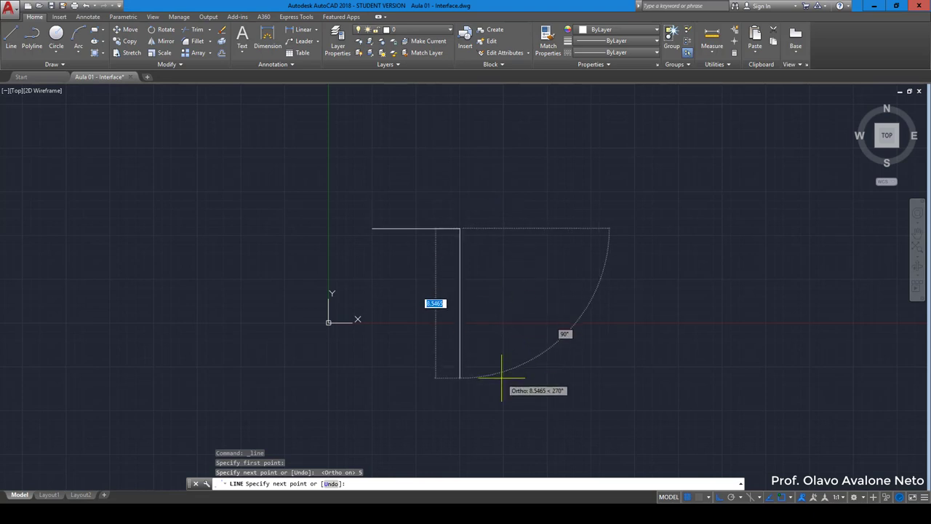
text(5)
key(Return)
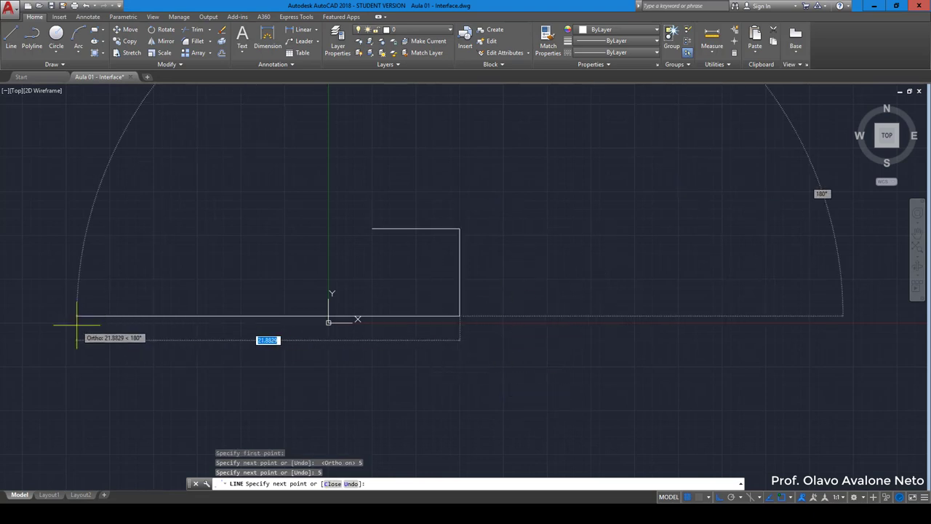
text(5)
key(Return)
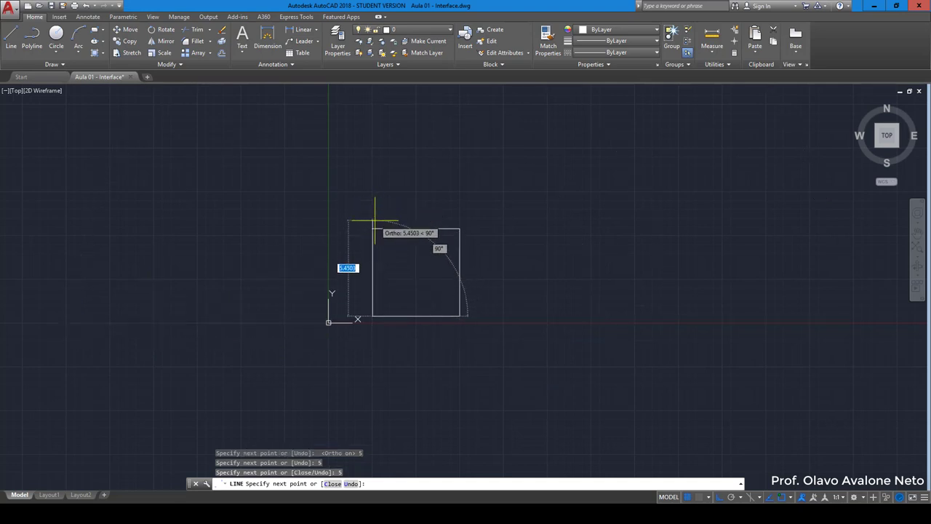
scroll(375, 219, up, 5)
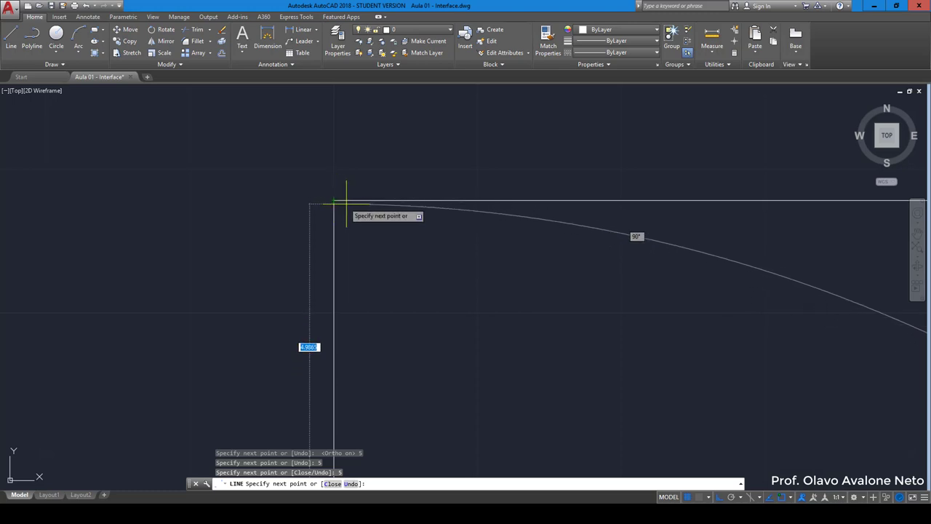
click(335, 200)
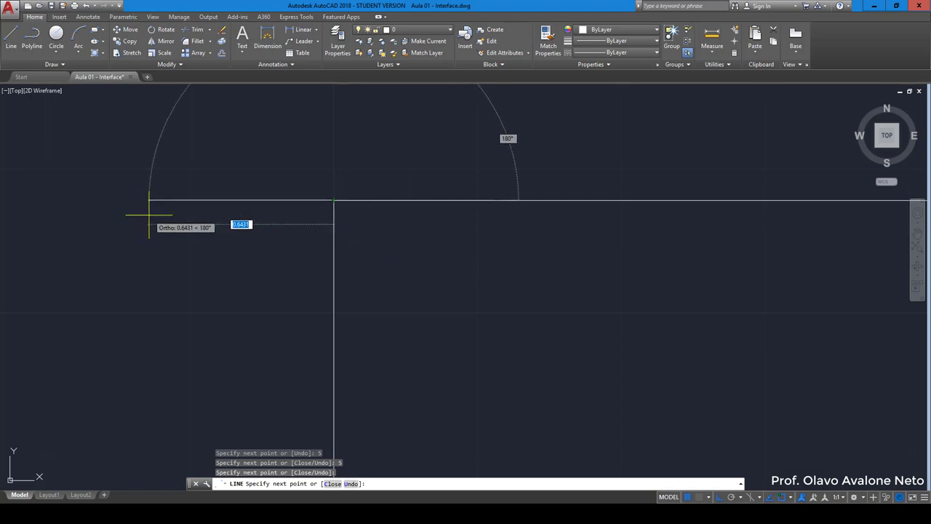
key(Return)
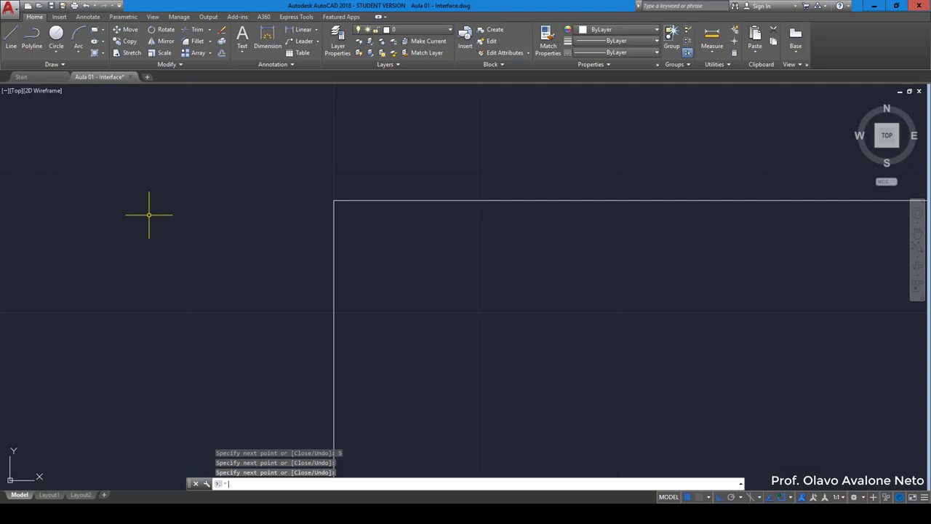
Start a new line, then cancel it
scroll(166, 179, down, 3)
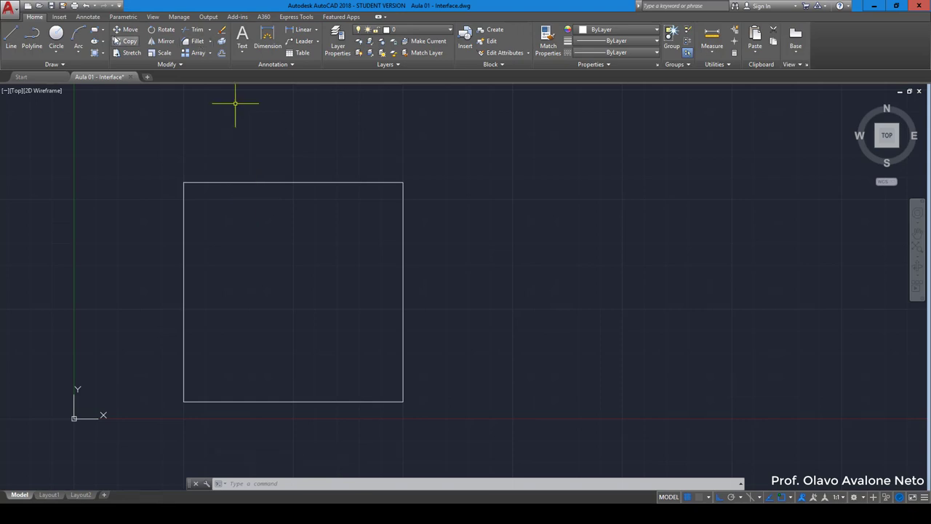
click(12, 40)
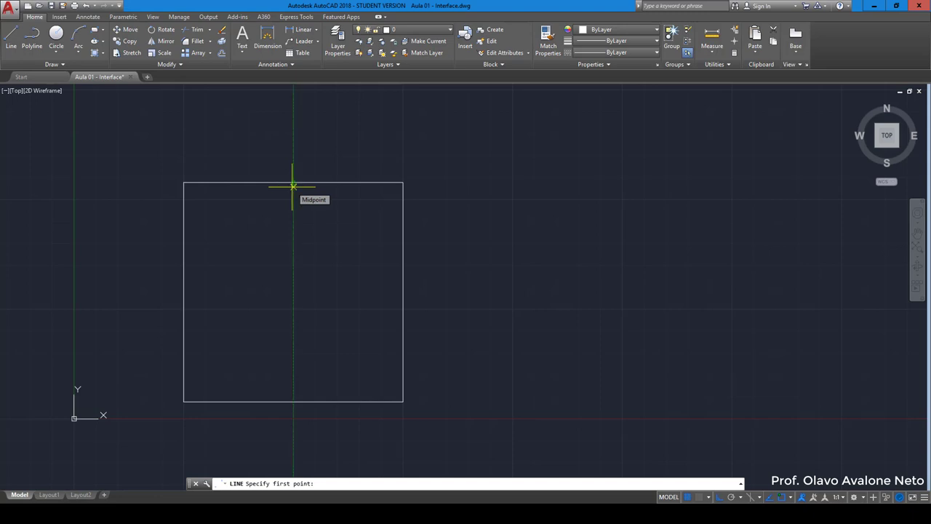
scroll(294, 186, up, 2)
scroll(254, 135, down, 2)
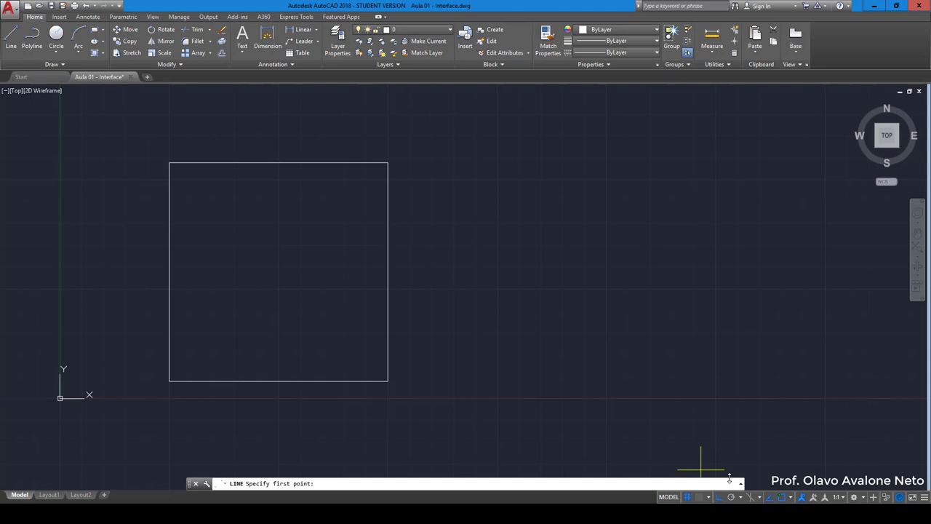
key(Escape)
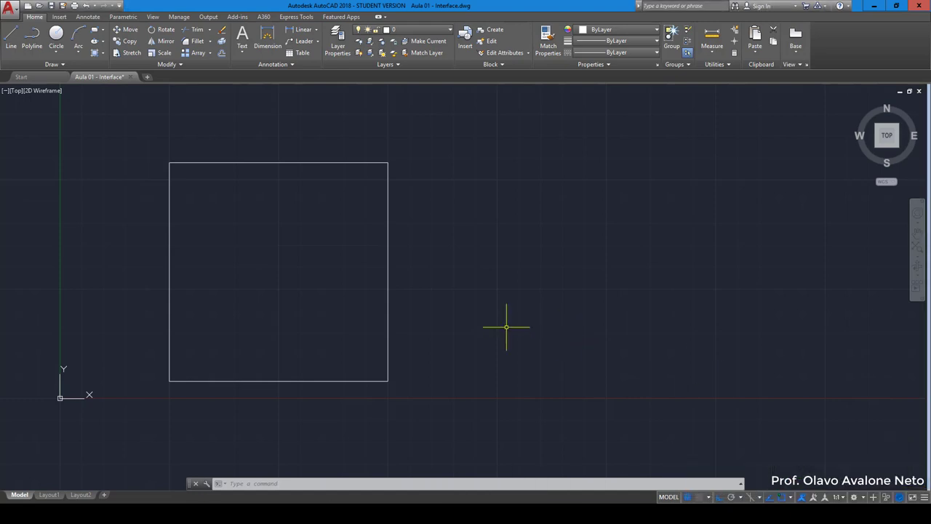
Toggle object snapping off and back on, then show the object snap mode list
click(782, 497)
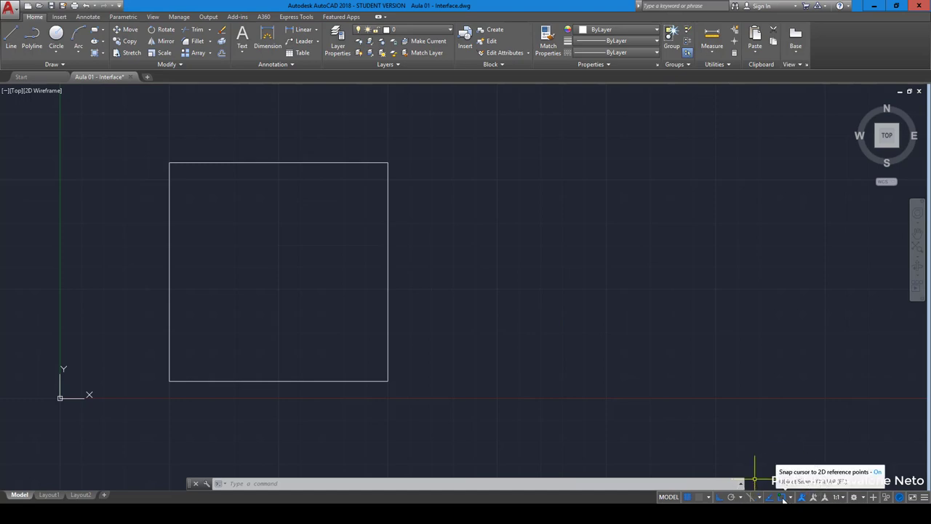
click(782, 497)
click(782, 497)
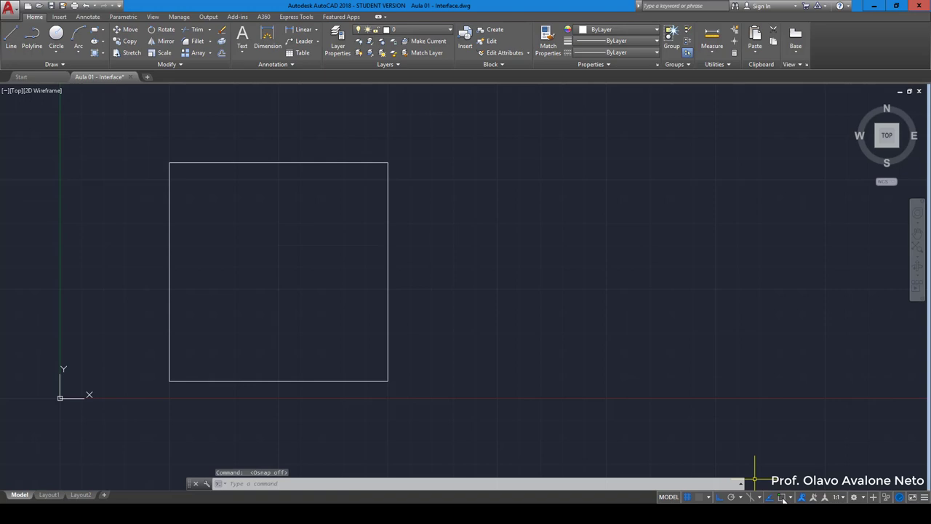
click(782, 496)
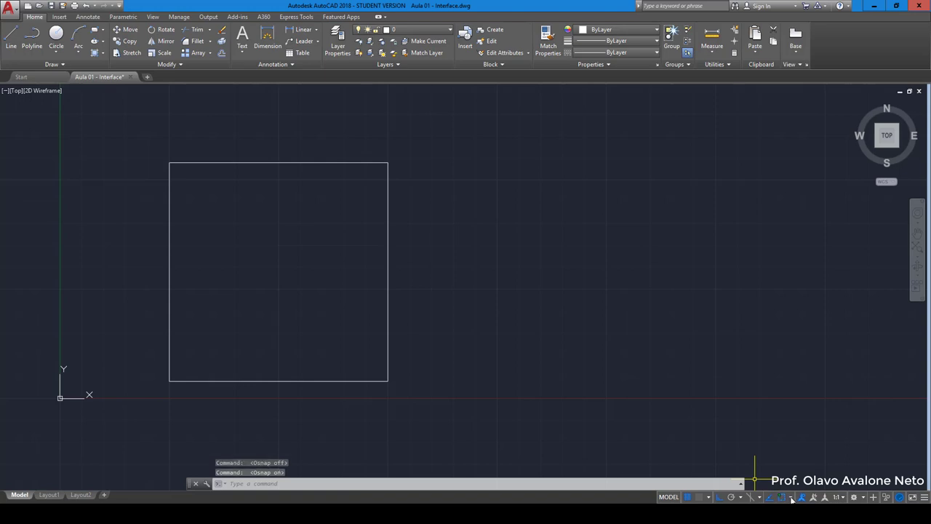
click(791, 499)
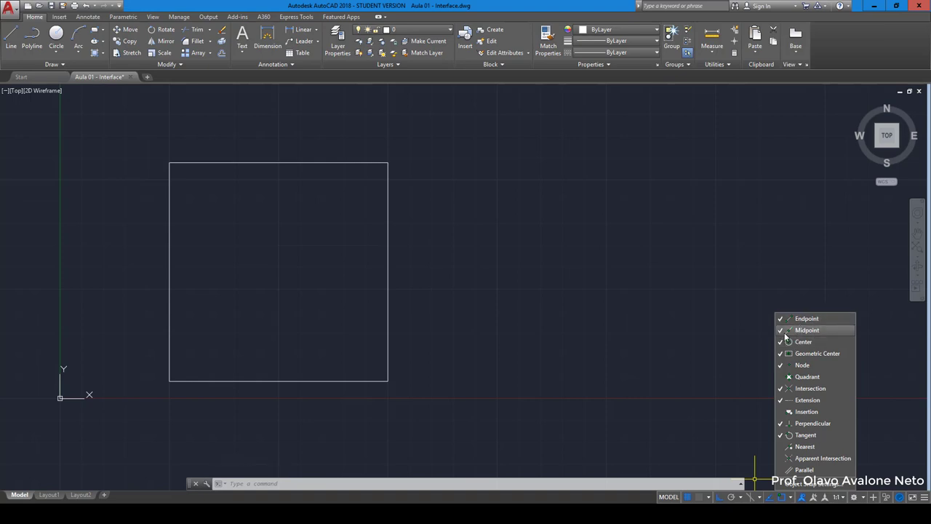
Draw a line from the top edge's midpoint perpendicular down to the bottom edge
click(528, 203)
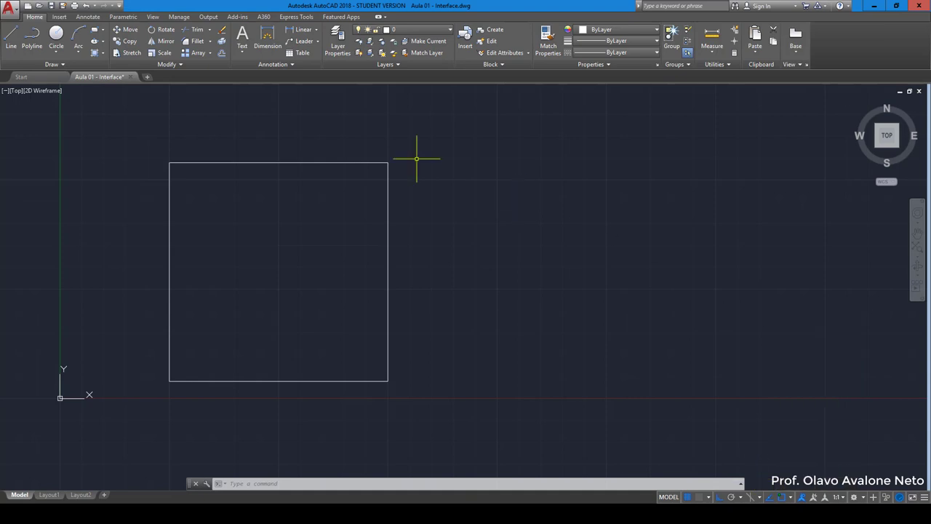
click(11, 36)
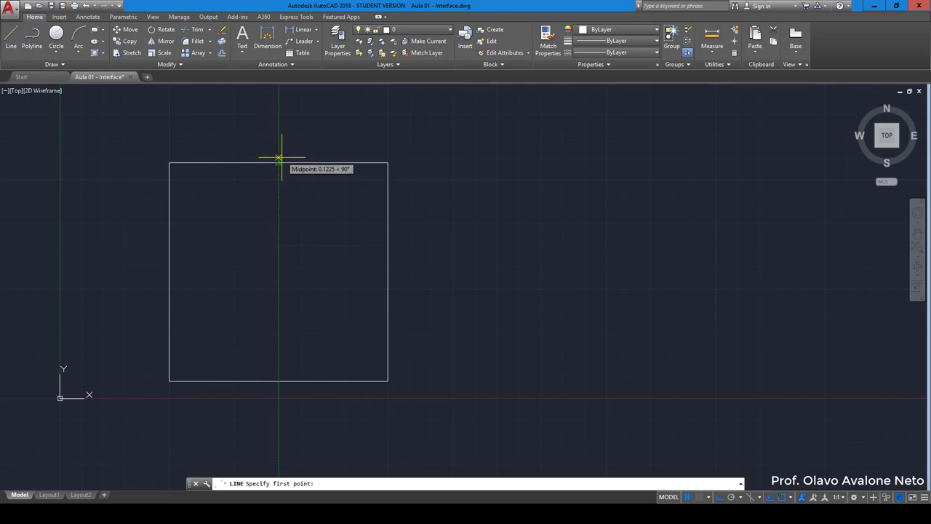
scroll(273, 159, up, 3)
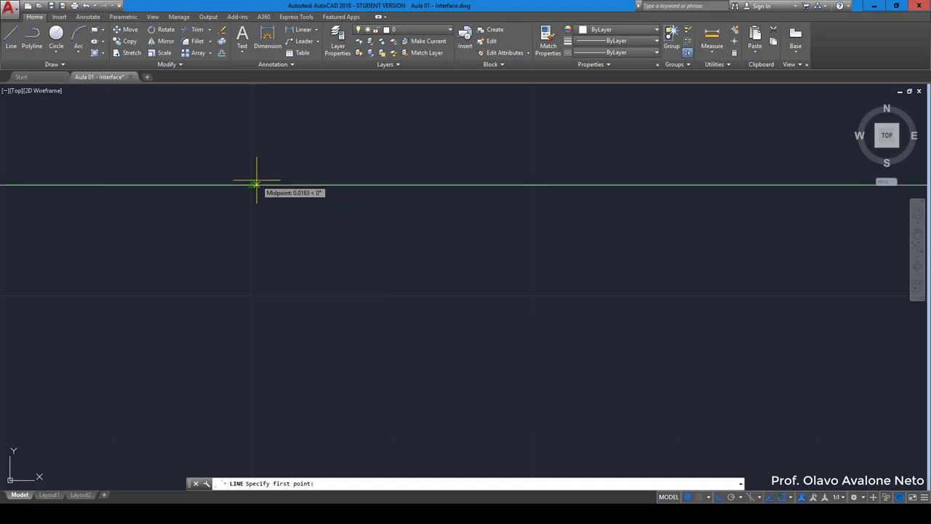
click(256, 184)
scroll(327, 124, down, 5)
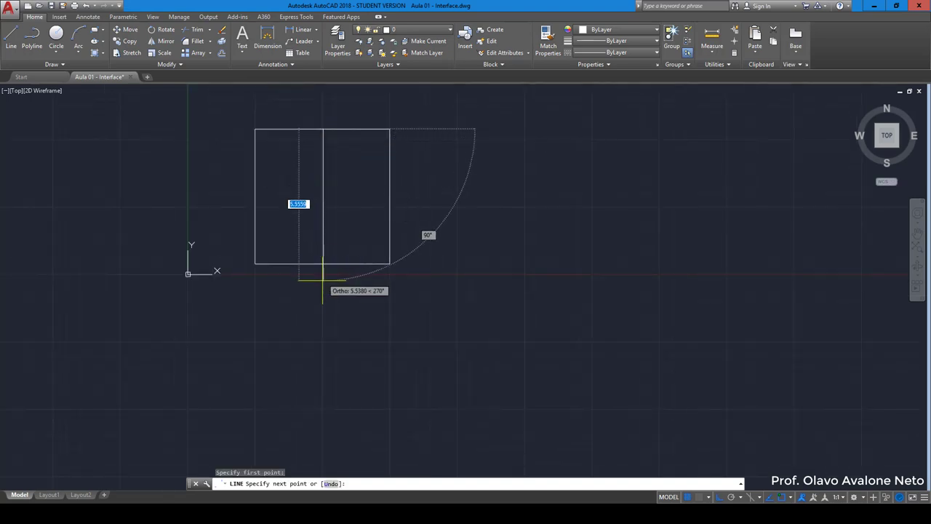
scroll(322, 251, up, 5)
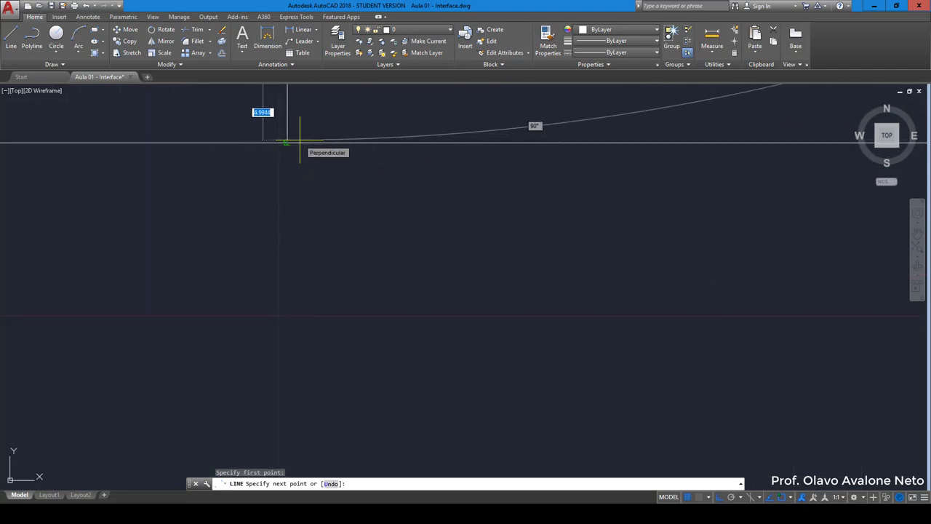
click(287, 141)
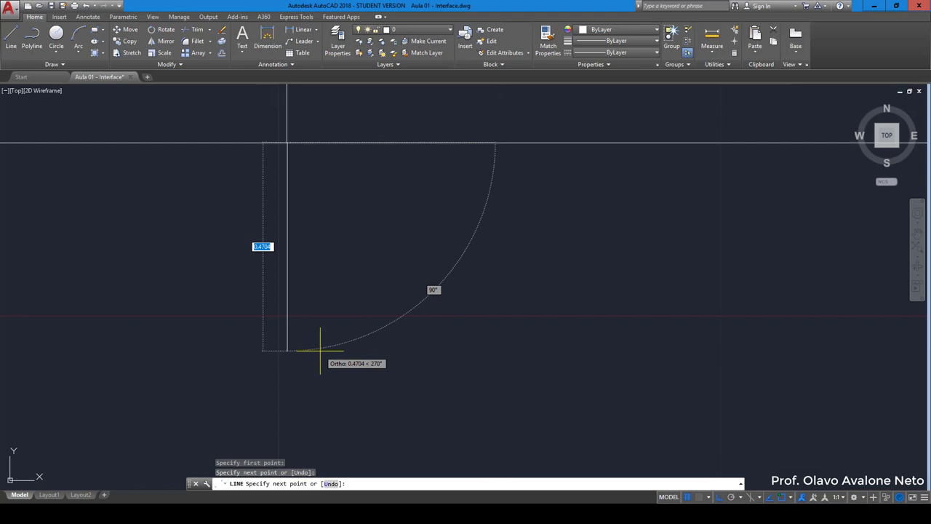
key(Escape)
scroll(321, 343, down, 2)
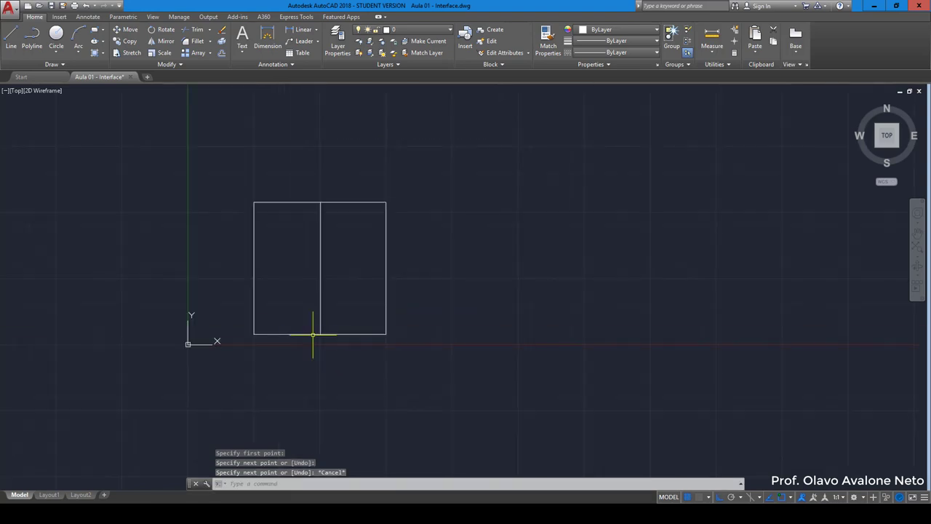
key(space)
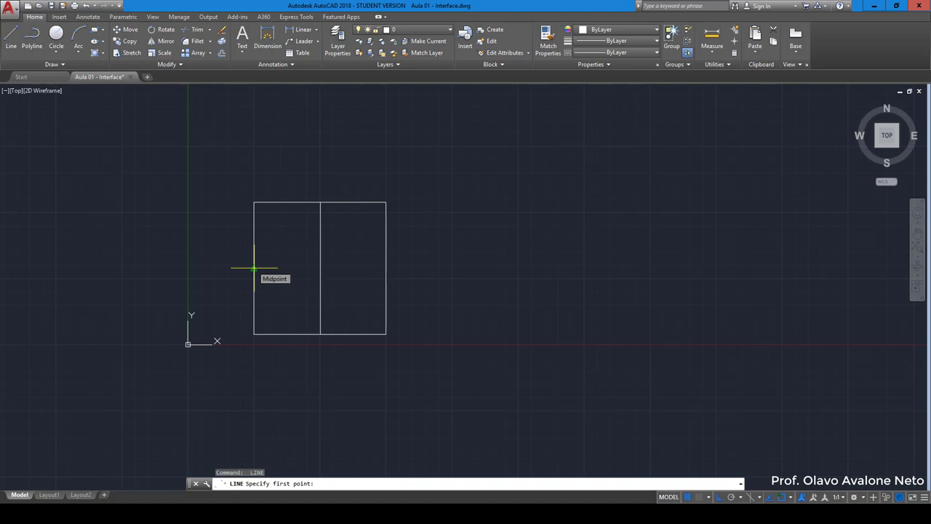
Draw a line from the left edge's midpoint to the right edge's midpoint
click(254, 268)
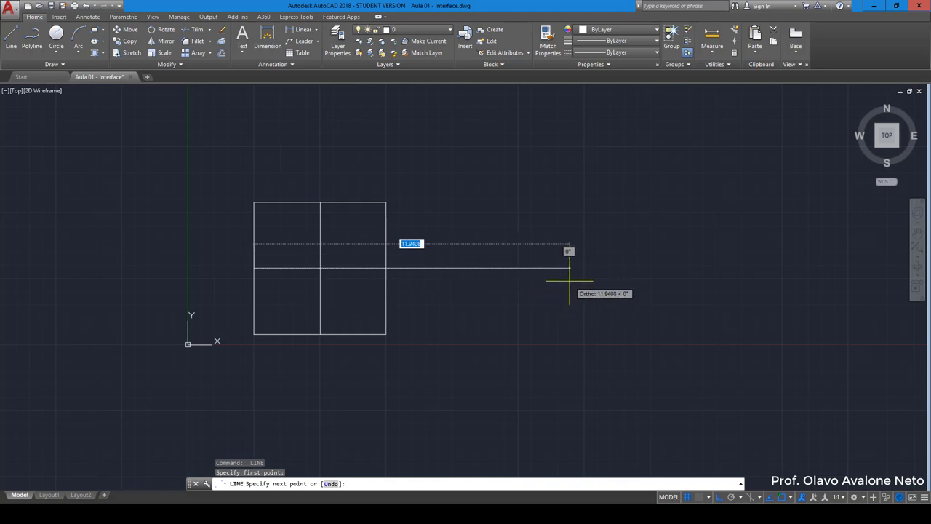
click(387, 269)
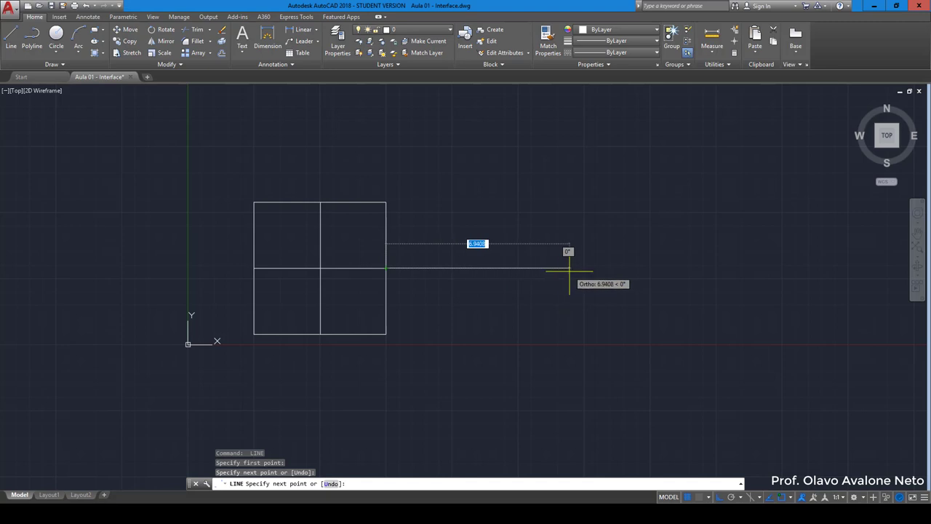
key(Escape)
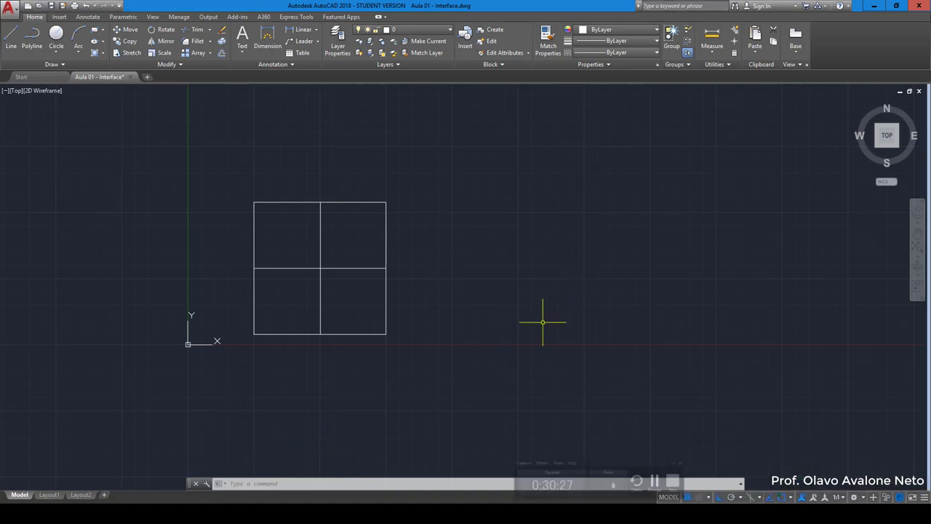
Window-select the quartered square, delete it, and pan to a clear area
middle_drag(523, 283, 395, 284)
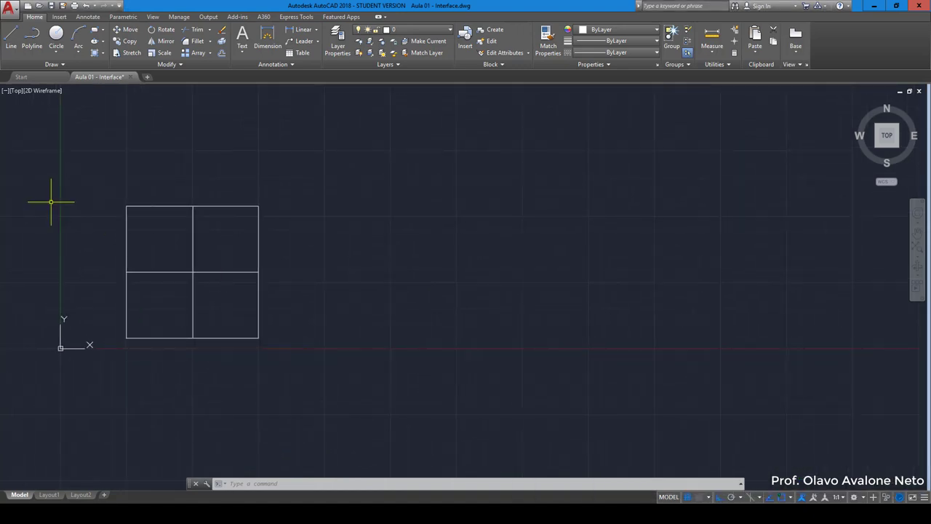
click(77, 186)
click(299, 347)
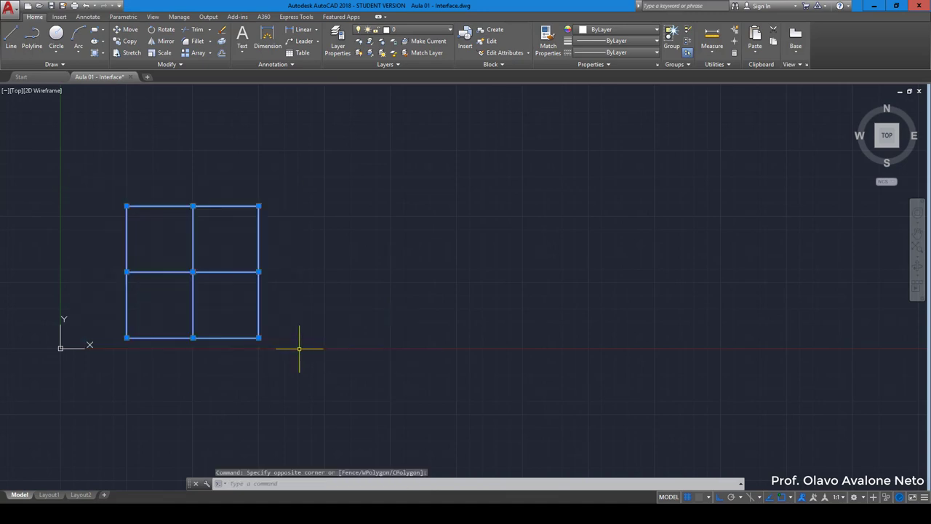
key(Delete)
scroll(211, 233, down, 5)
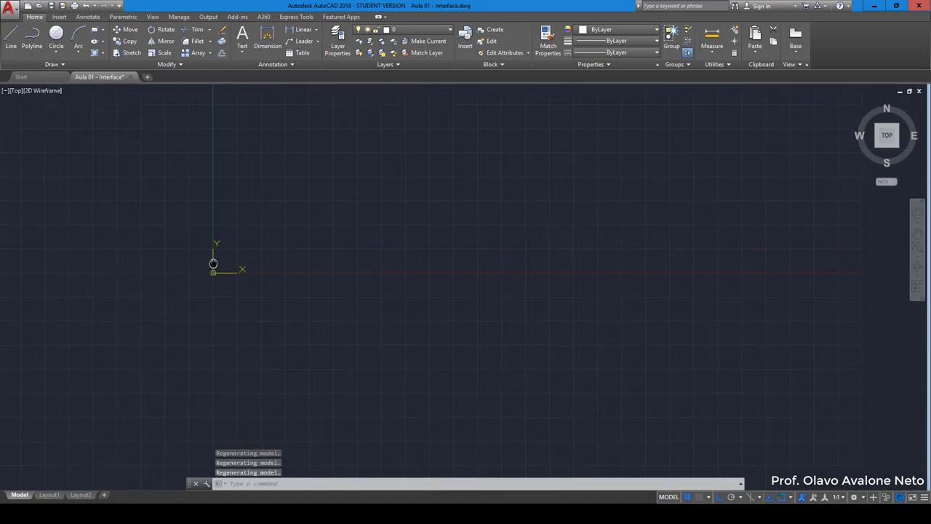
middle_drag(218, 260, 79, 255)
Draw a horizontal line of two 2-unit segments starting near the top left
click(11, 40)
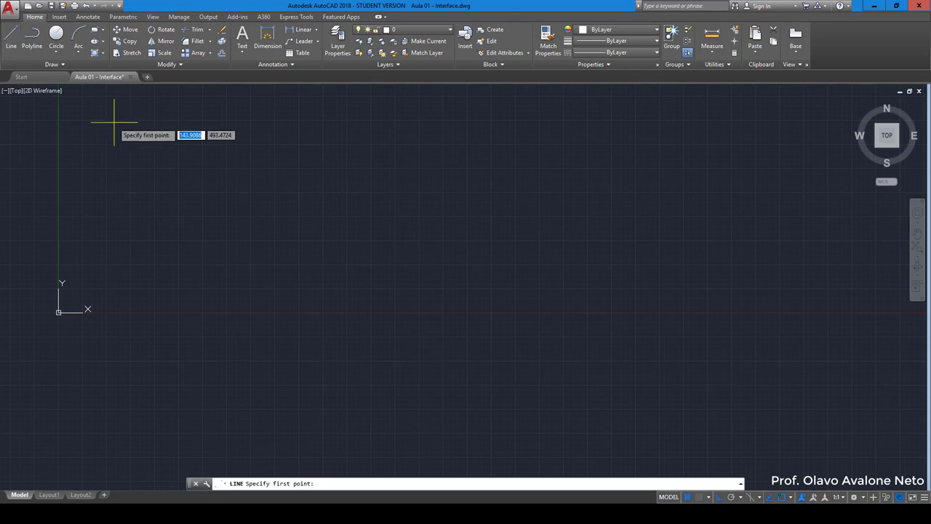
click(115, 121)
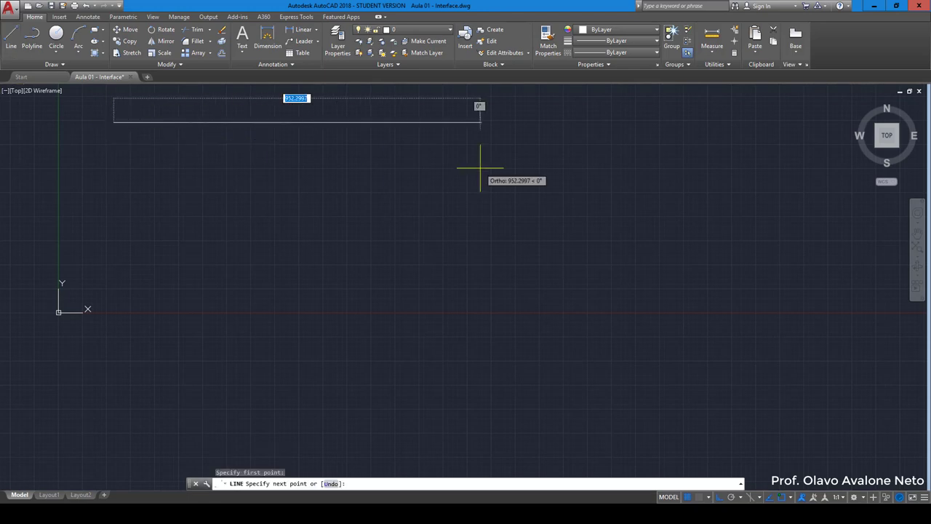
text(2)
key(Return)
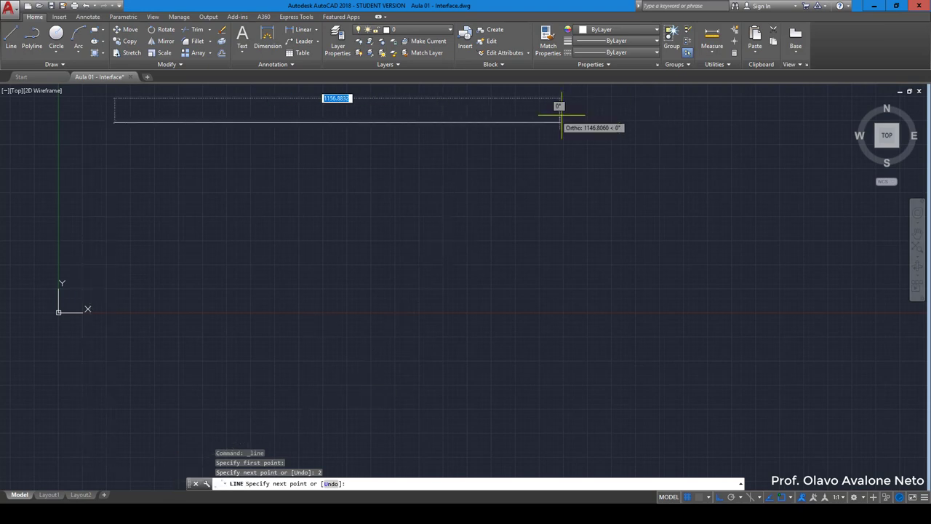
text(2)
key(Return)
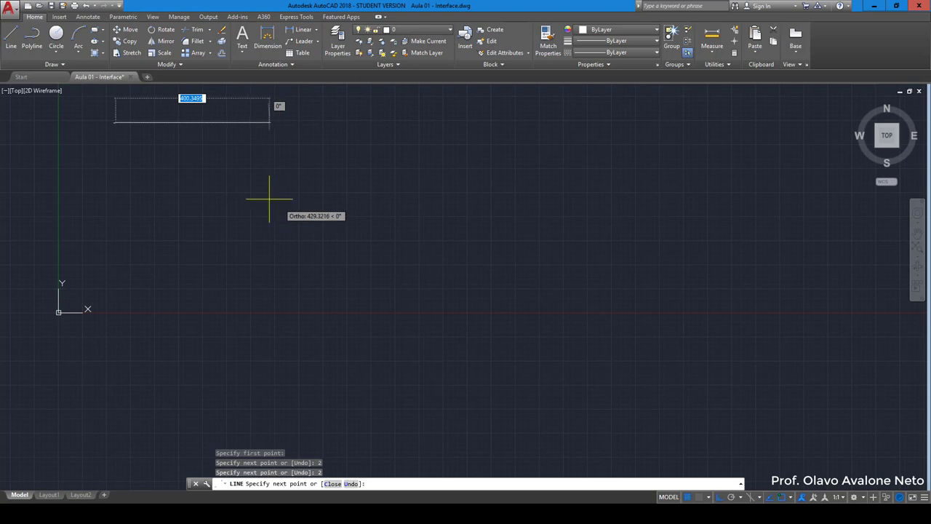
scroll(105, 131, up, 4)
scroll(107, 130, up, 2)
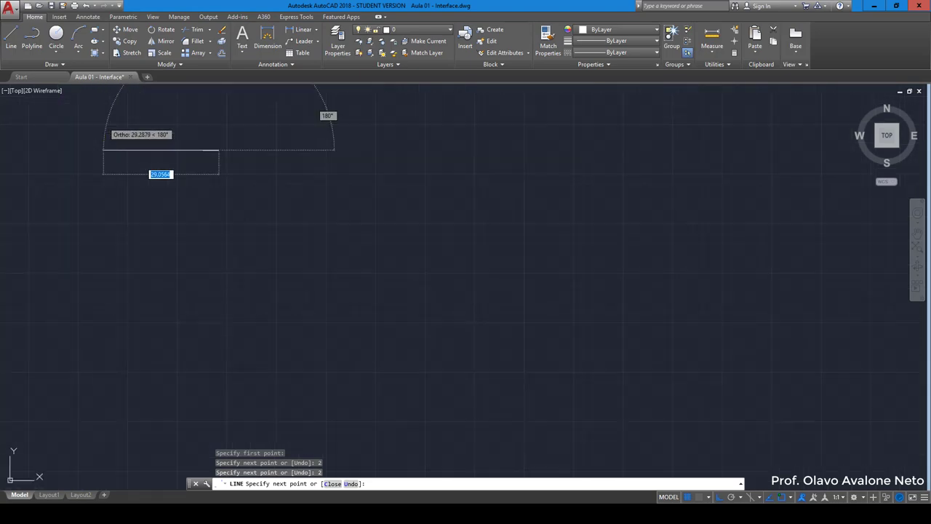
scroll(92, 167, up, 2)
scroll(250, 187, up, 1)
scroll(94, 237, down, 1)
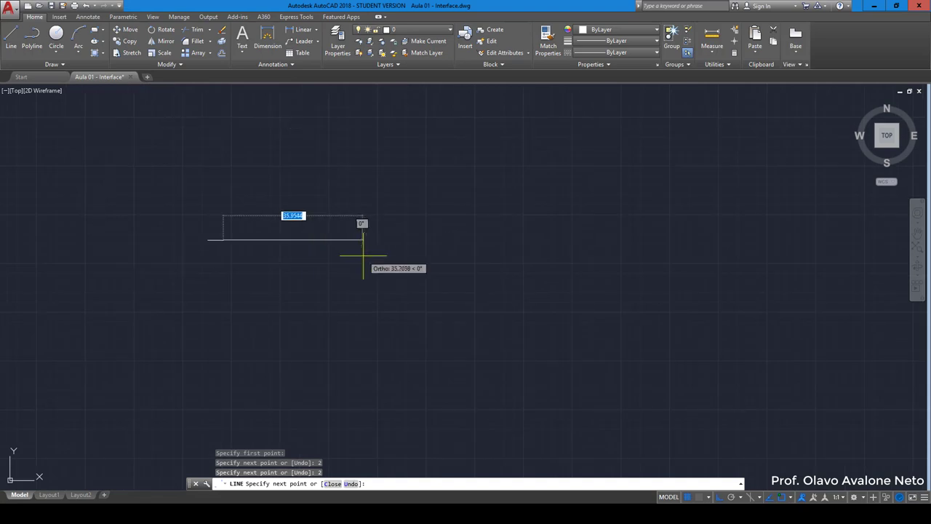
scroll(218, 248, up, 3)
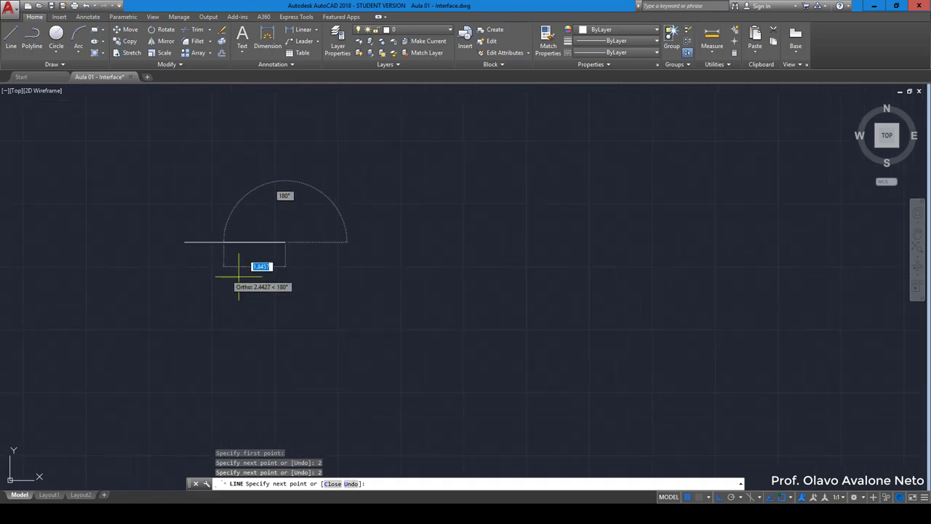
scroll(218, 273, up, 4)
scroll(387, 205, down, 4)
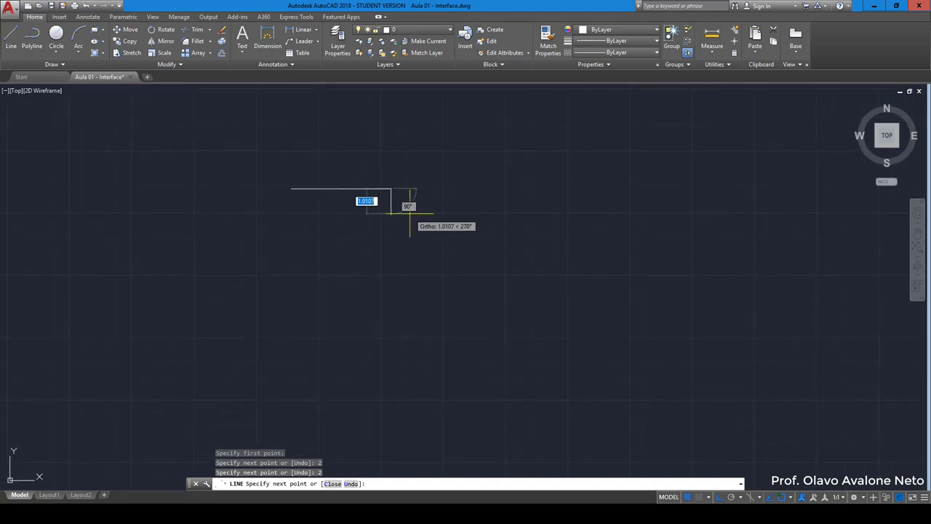
scroll(401, 208, up, 4)
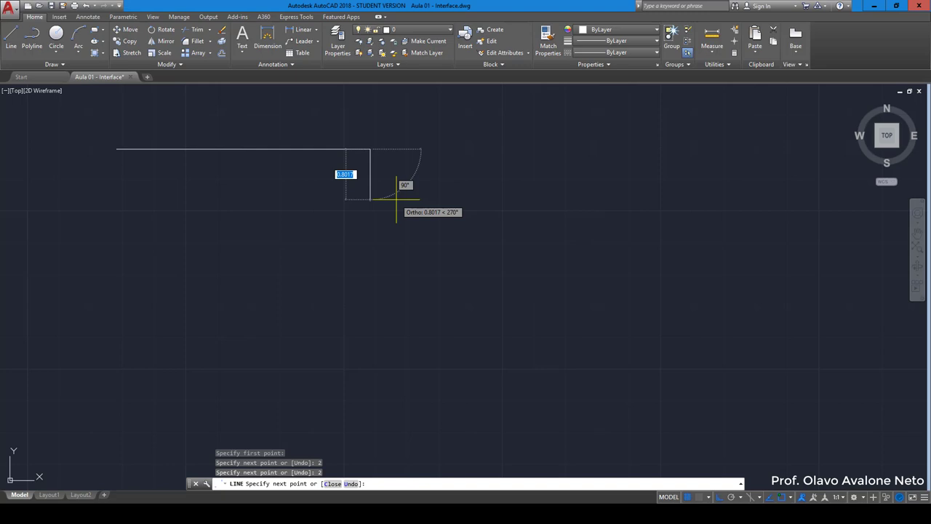
key(Escape)
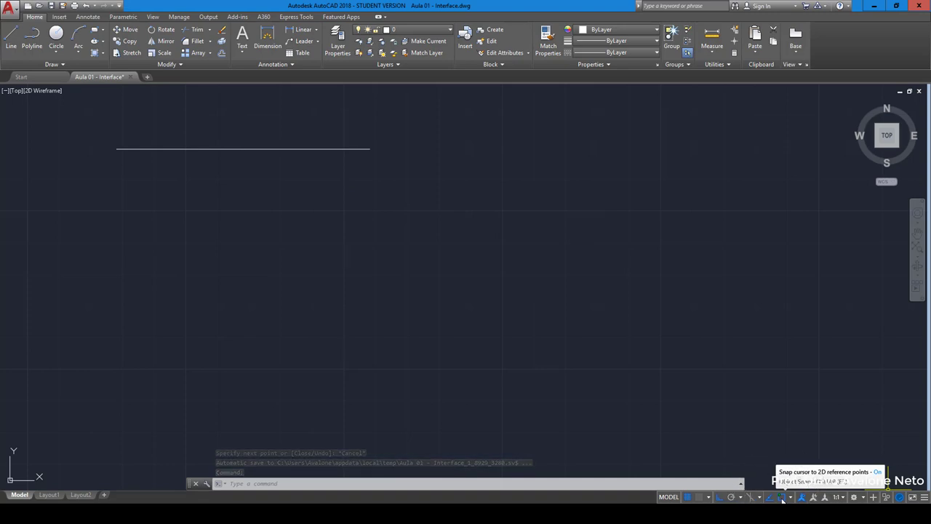
Turn OSNAP off in the status bar and start a new line
click(781, 497)
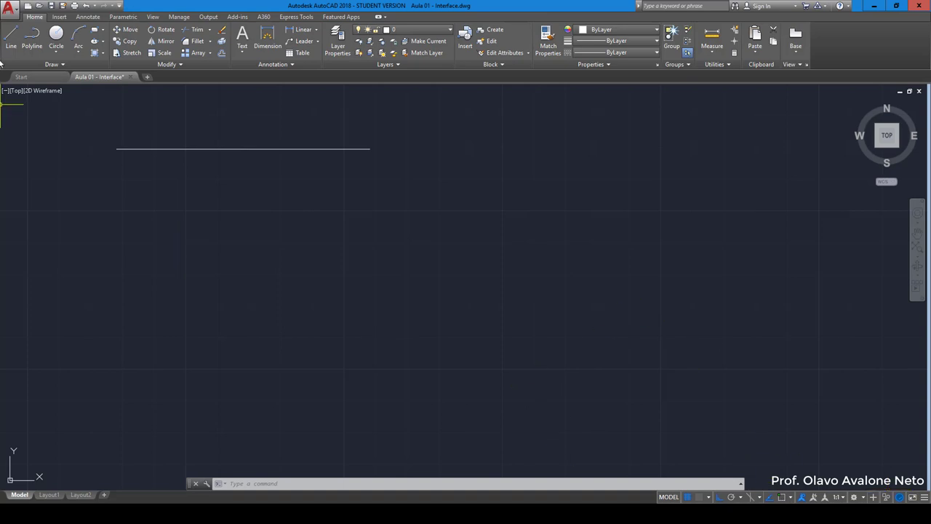
click(11, 37)
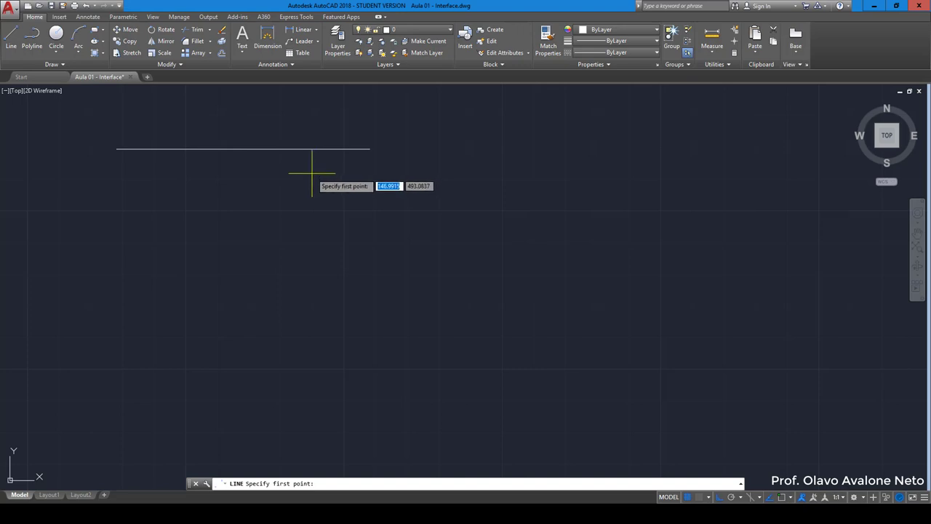
With object snapping on, draw a 3-unit vertical line down from the horizontal line's right end
key(F3)
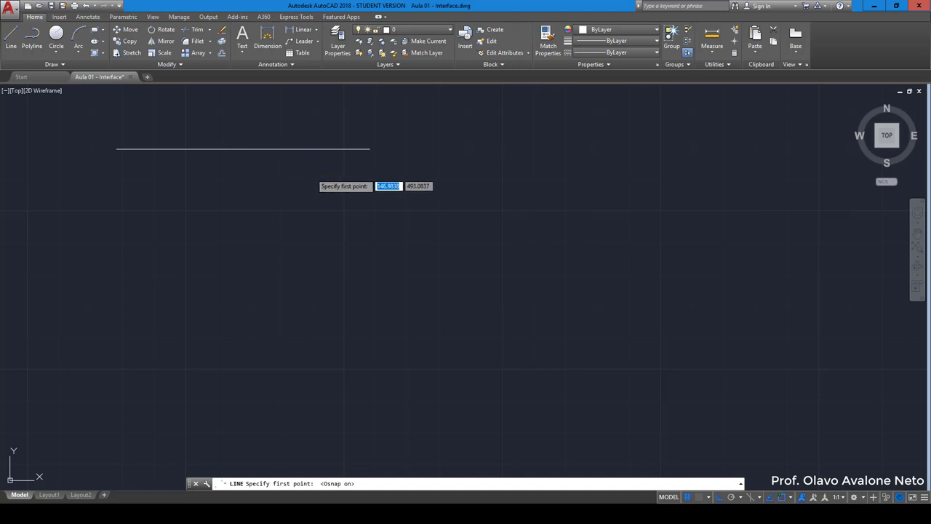
click(365, 149)
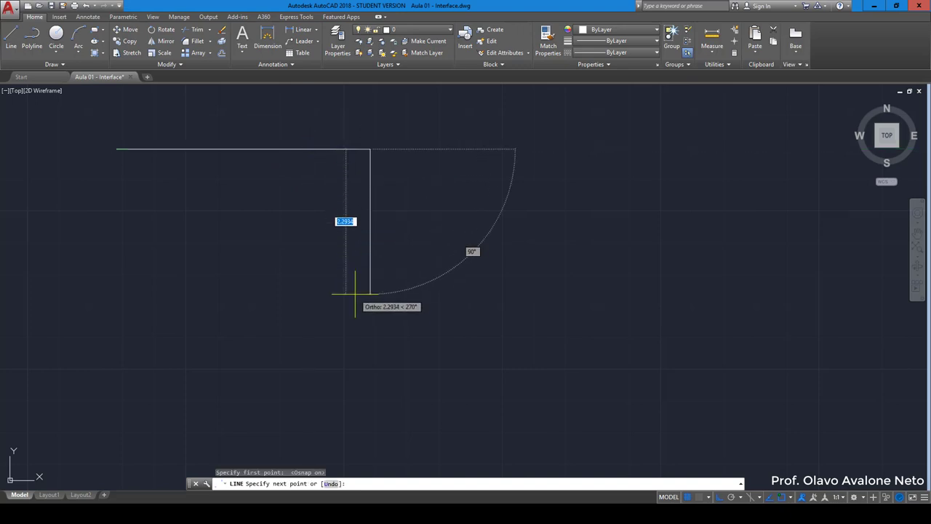
text(3)
key(Return)
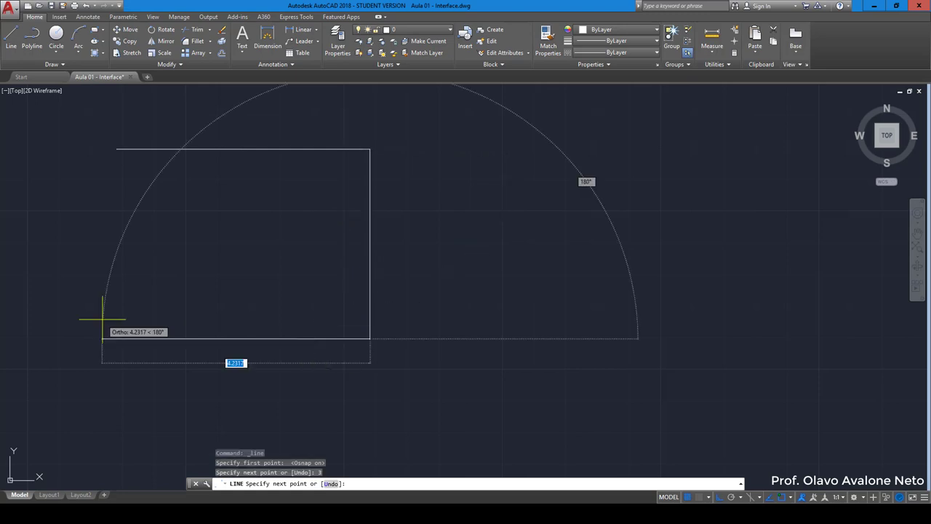
key(Return)
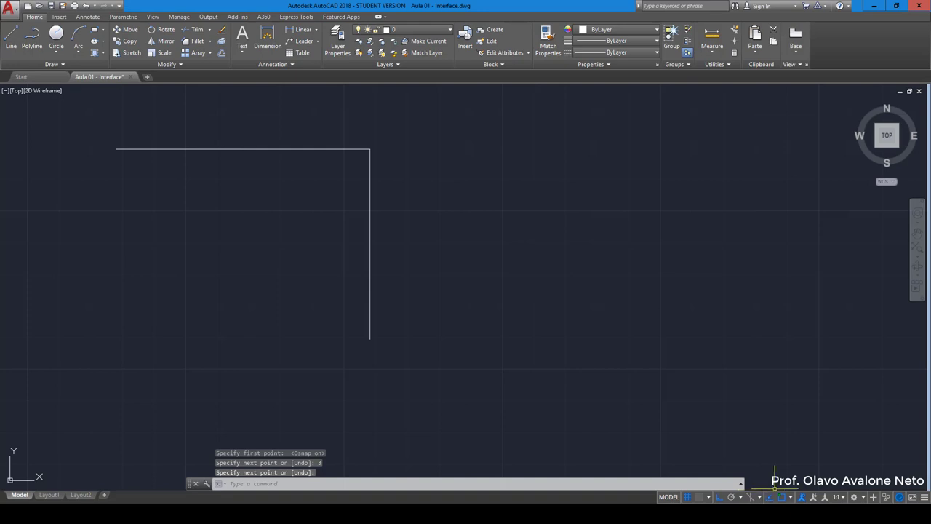
Uncheck Midpoint in the status-bar Object Snap list and start the LINE command
click(792, 498)
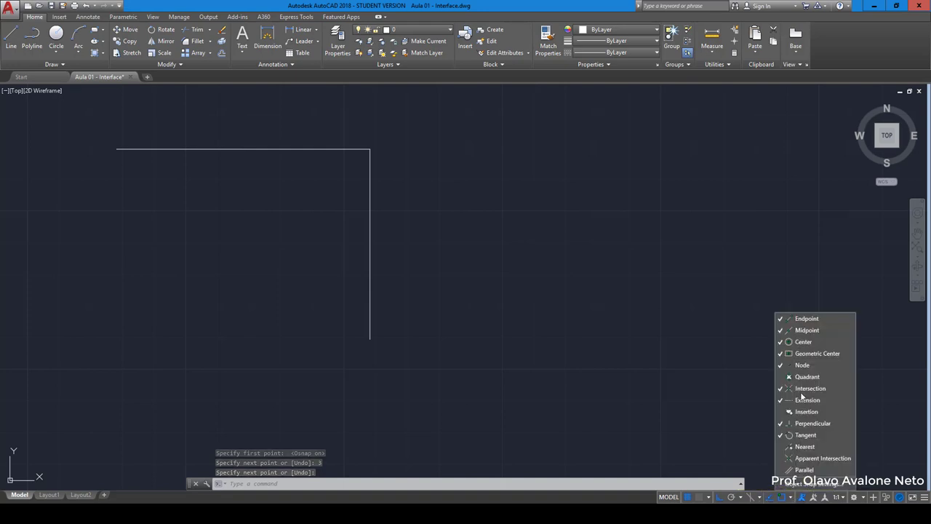
click(793, 330)
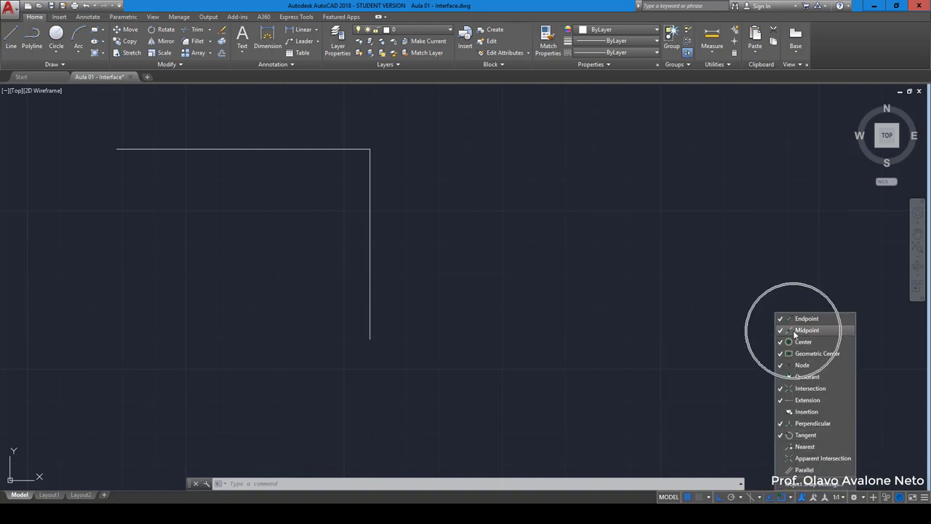
click(787, 332)
click(787, 332)
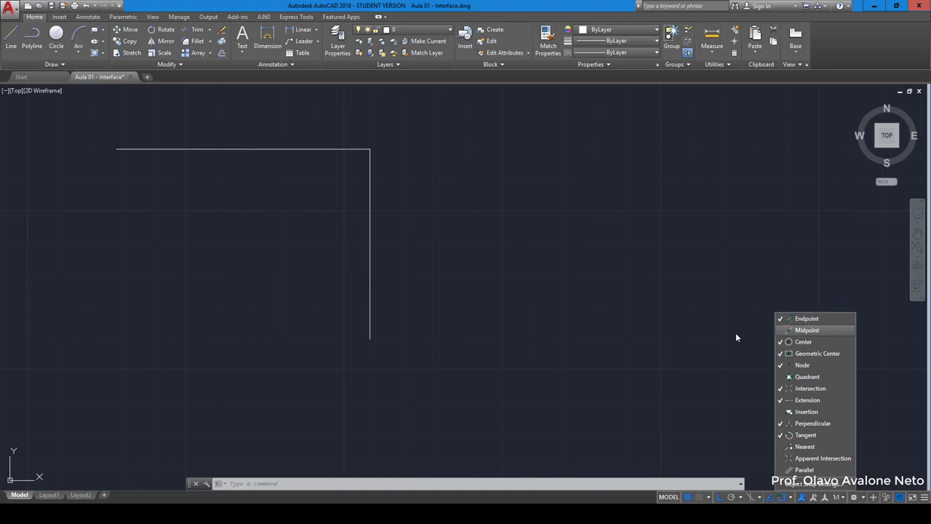
click(474, 311)
click(16, 38)
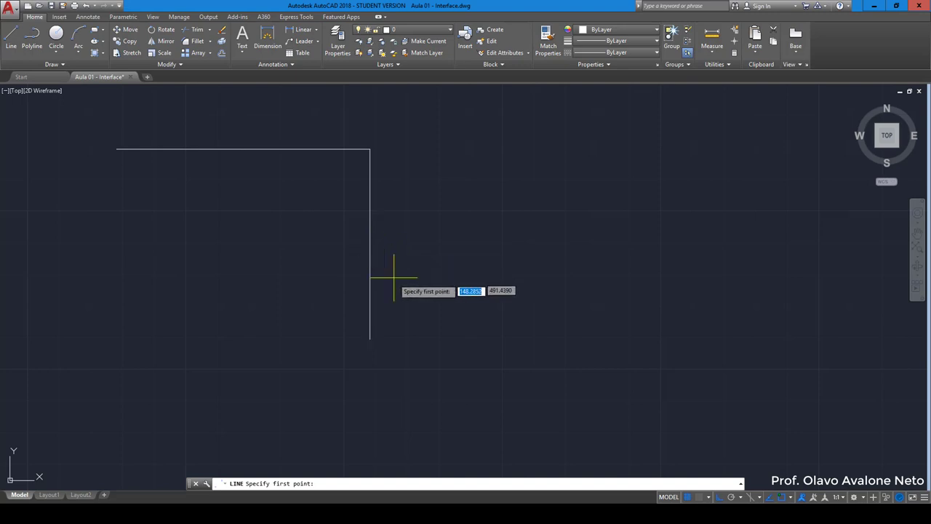
Re-enable Midpoint snapping, then start and abandon a line on the vertical line
click(785, 497)
click(801, 329)
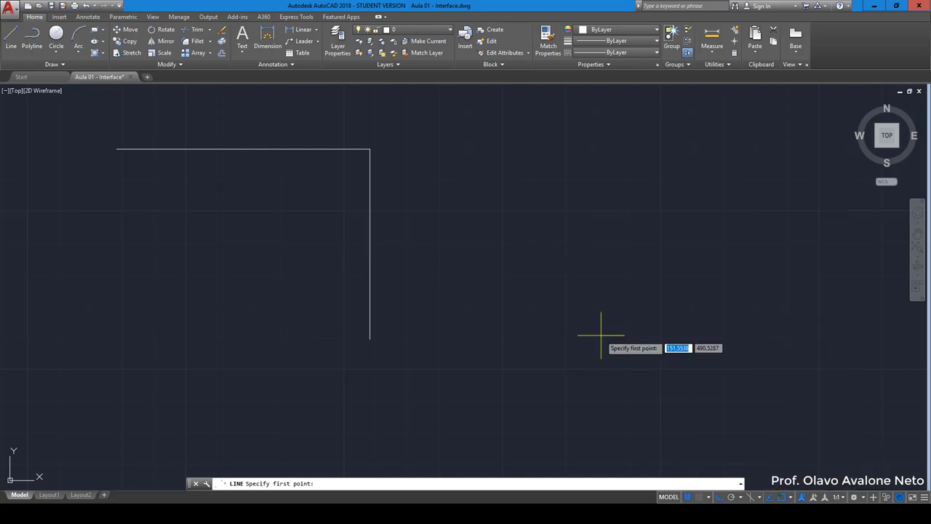
click(11, 36)
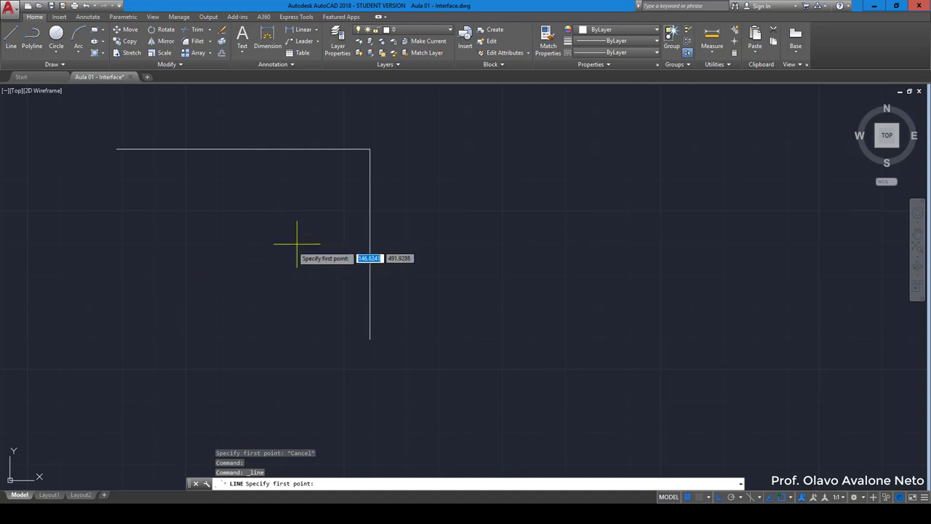
click(370, 245)
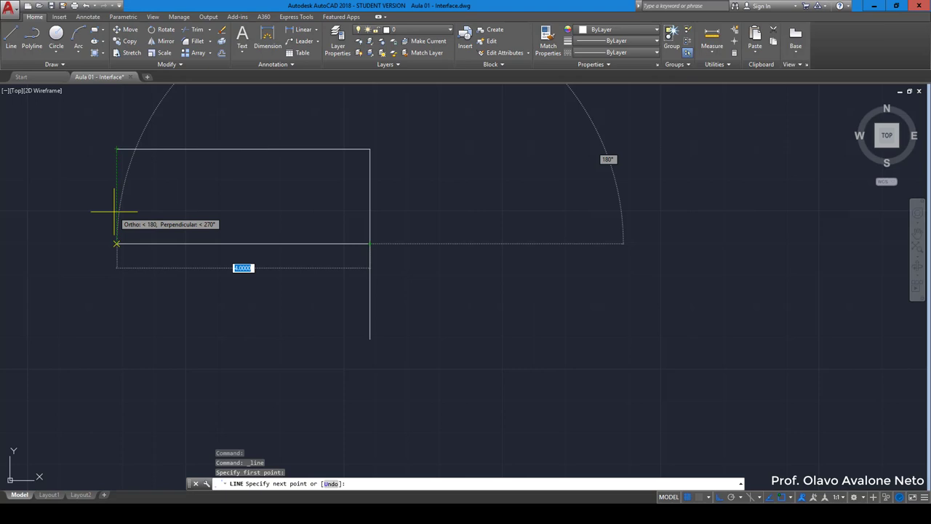
key(Return)
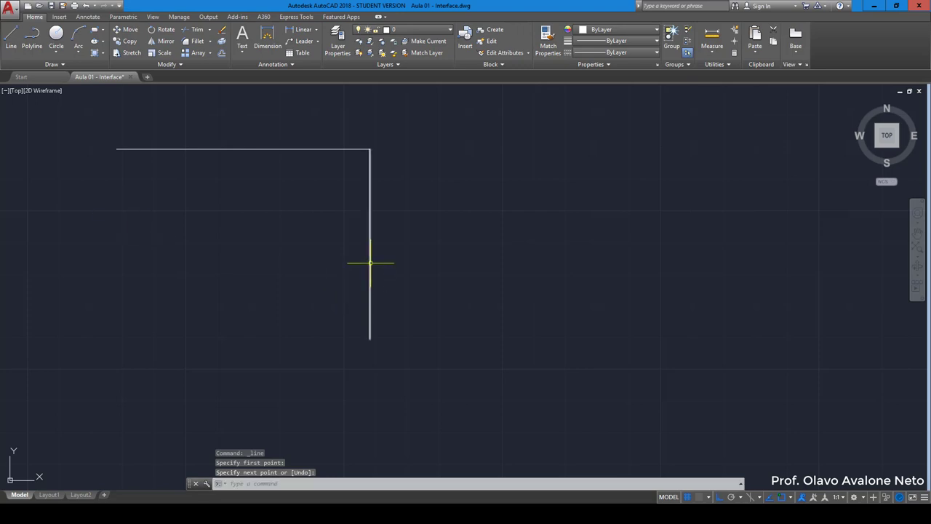
Draw a bottom line leftward from the vertical line's lower end
click(11, 36)
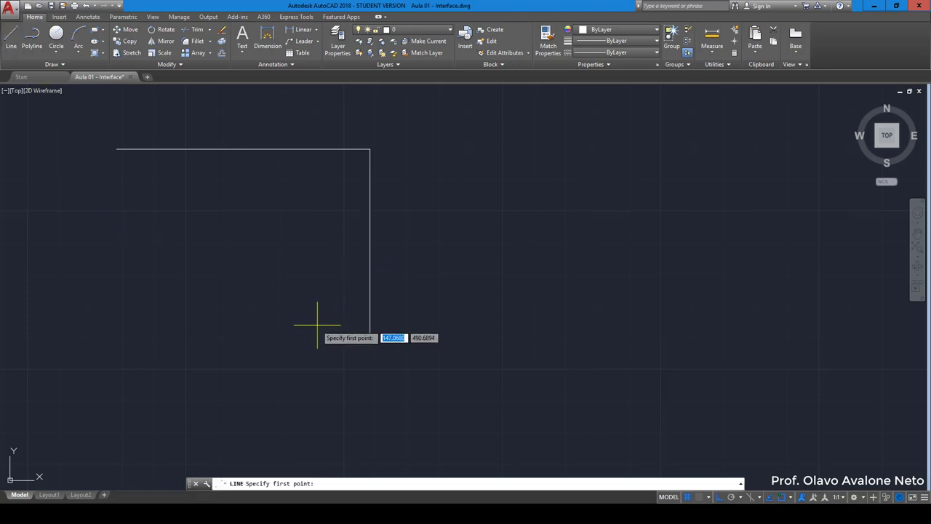
click(369, 338)
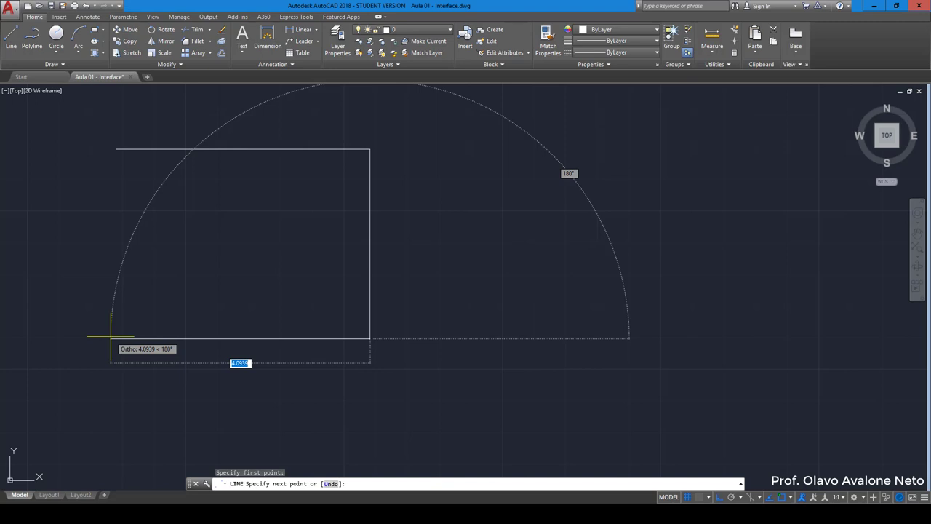
click(110, 338)
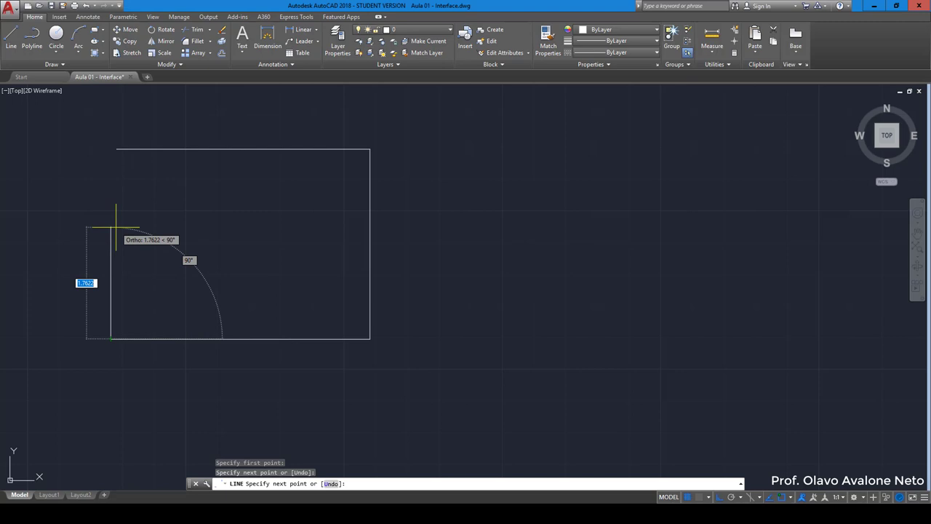
key(Return)
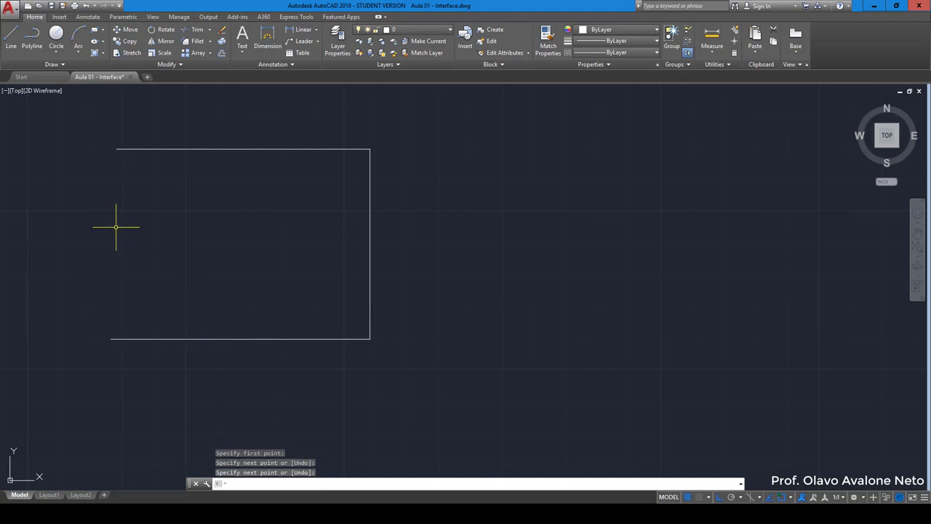
Erase the right, bottom and remaining top lines, leaving an empty drawing area
click(509, 373)
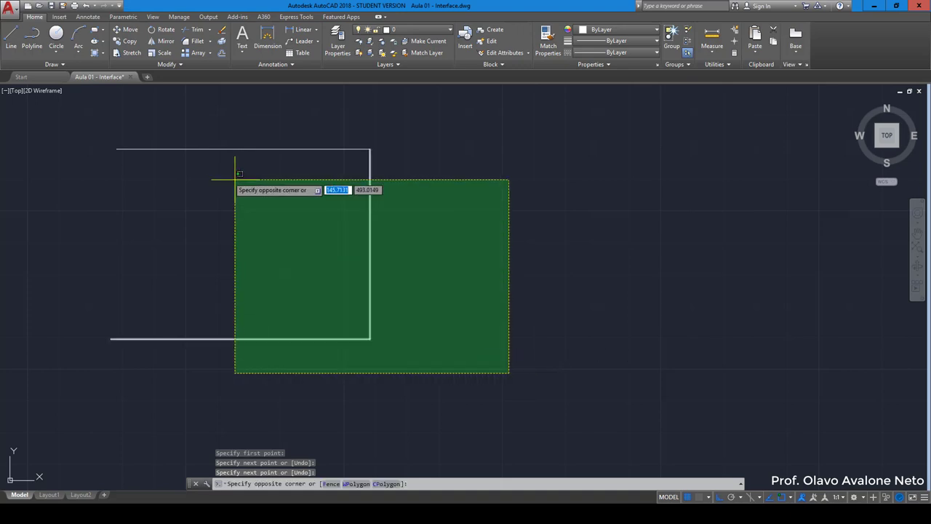
click(165, 177)
key(Delete)
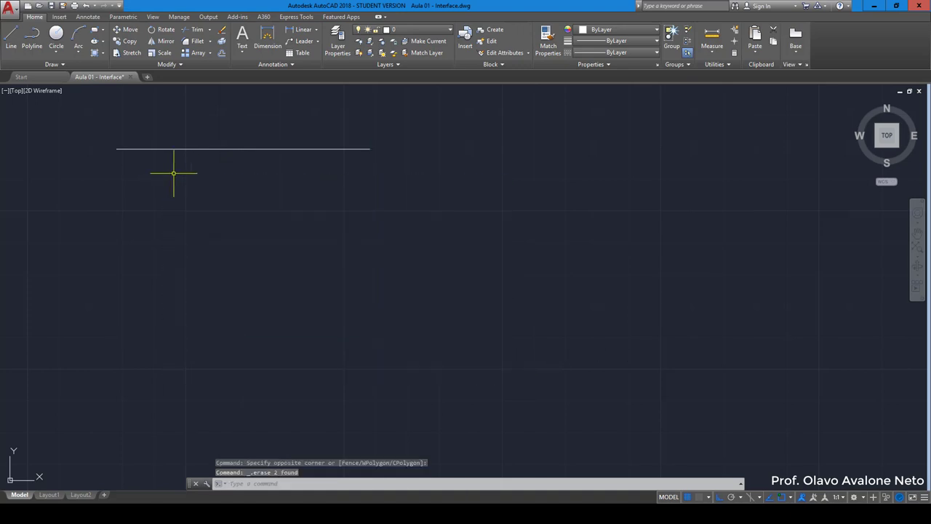
click(210, 148)
key(Delete)
scroll(187, 209, down, 2)
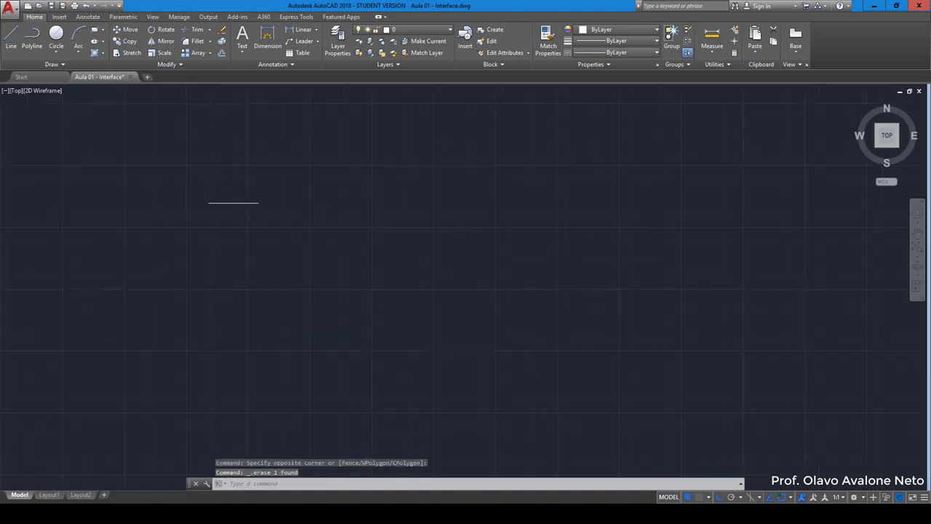
scroll(176, 297, up, 4)
mouse_move(260, 327)
middle_down()
mouse_move(368, 284)
mouse_move(332, 291)
middle_up()
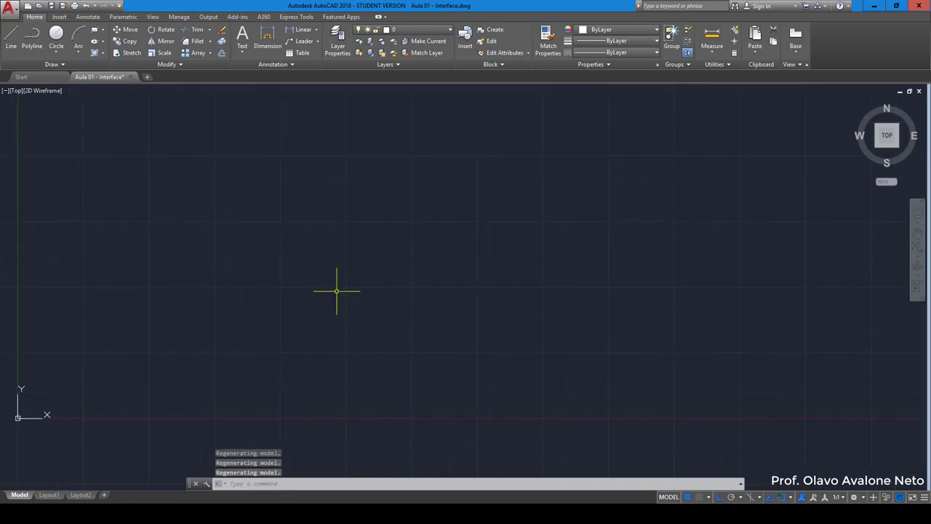
click(56, 35)
click(675, 122)
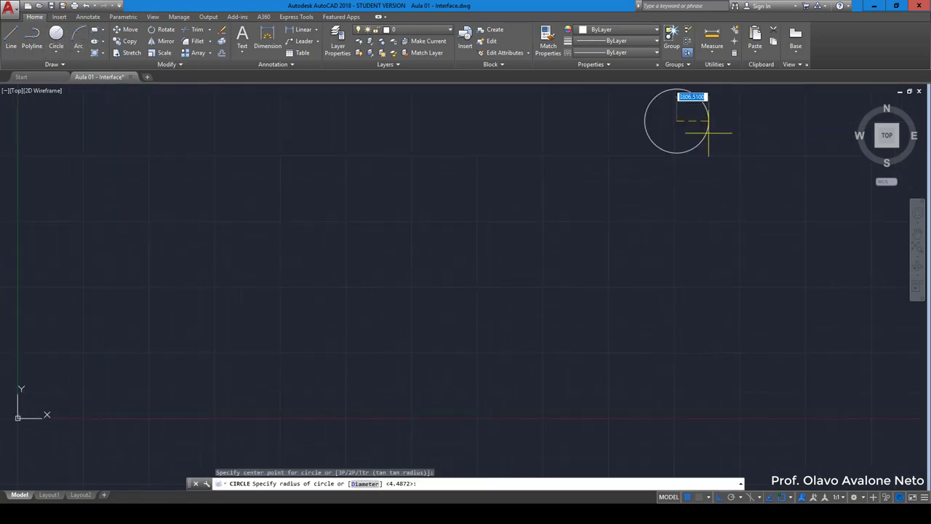
click(685, 124)
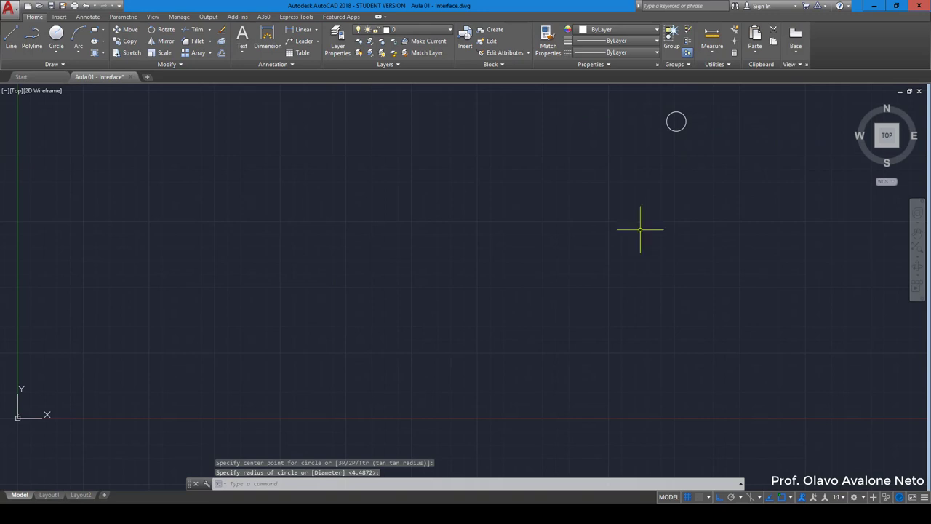
middle_click(640, 229)
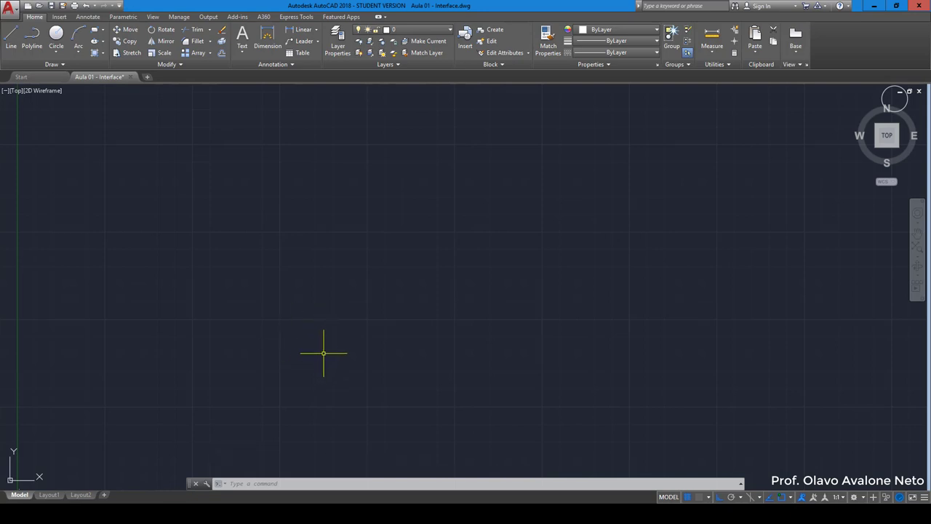
middle_click(395, 384)
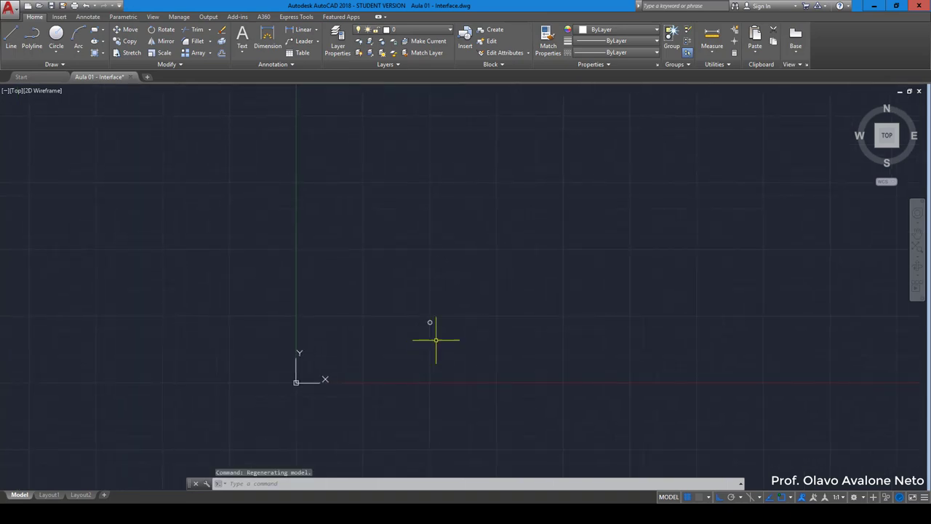
click(440, 342)
click(411, 307)
click(624, 237)
click(340, 353)
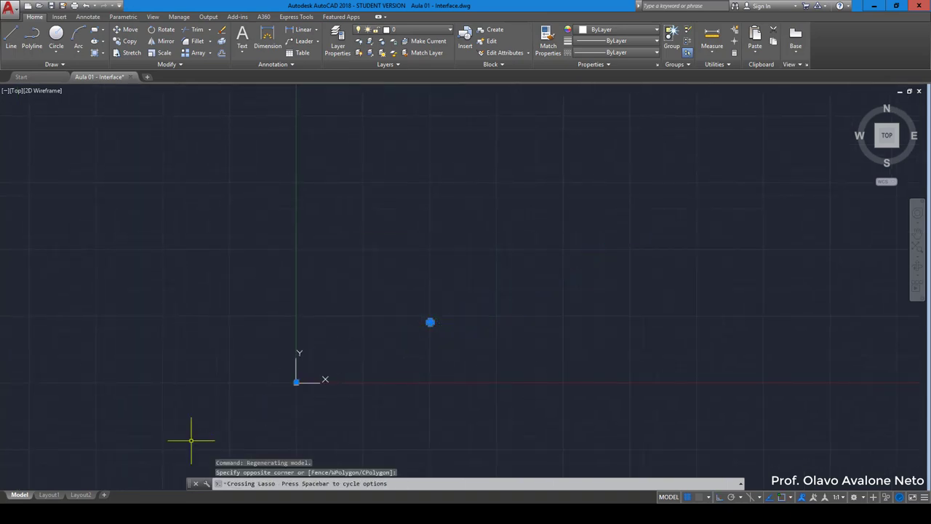
middle_drag(642, 241, 632, 244)
scroll(741, 203, down, 1)
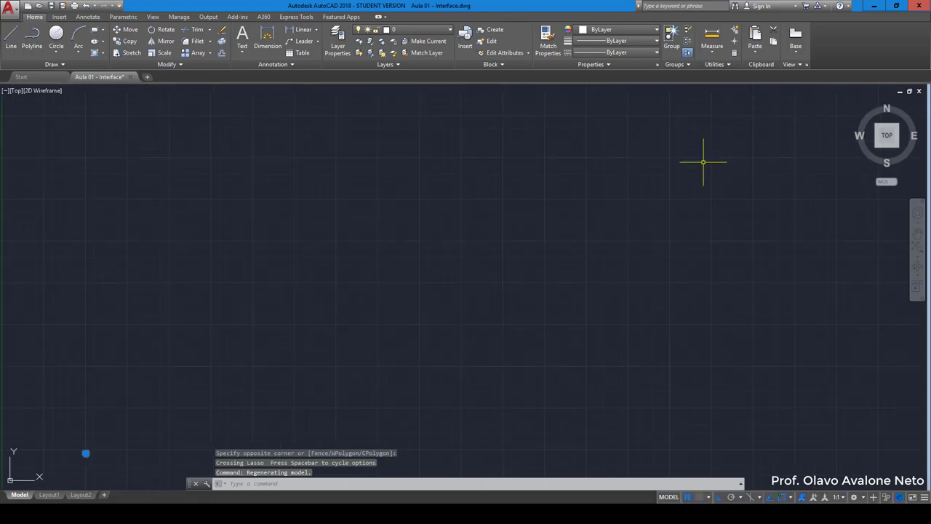
scroll(707, 164, down, 5)
middle_drag(550, 241, 419, 283)
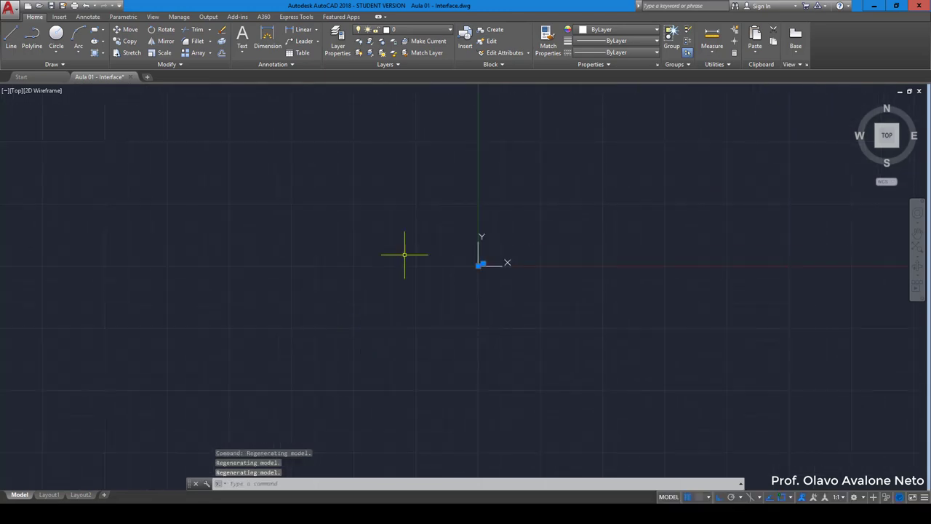
click(420, 232)
key(Delete)
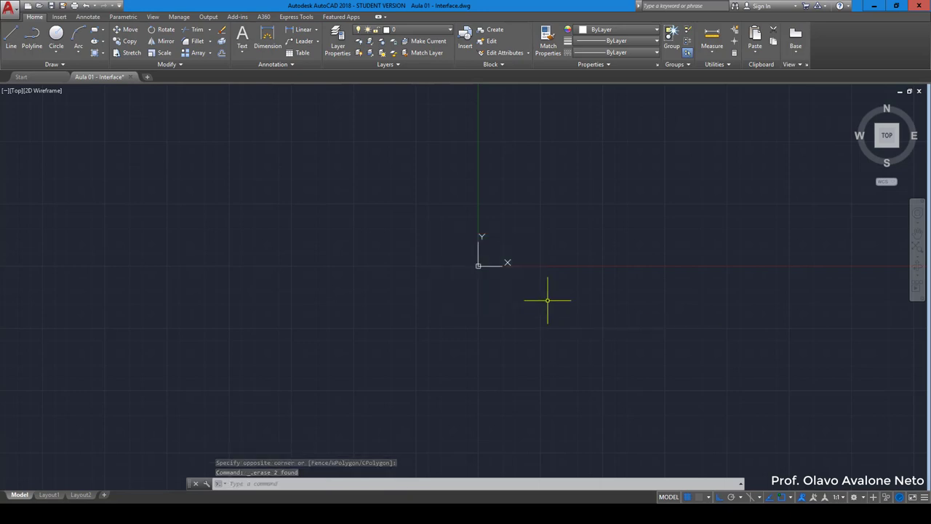
middle_click(515, 262)
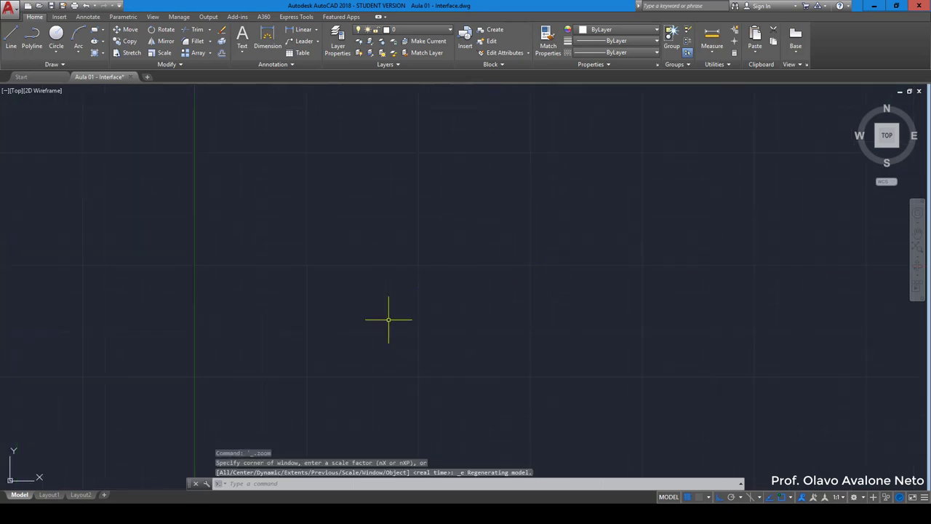
scroll(314, 264, down, 2)
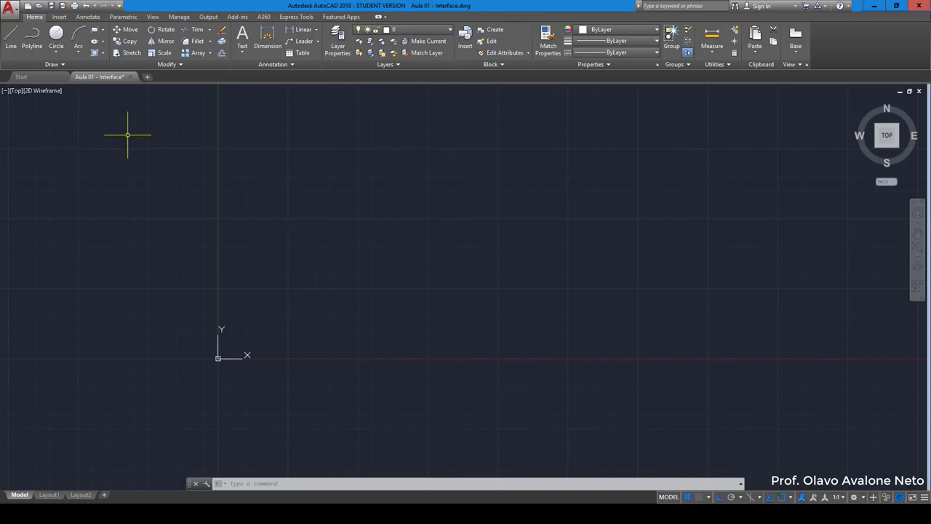
scroll(244, 339, up, 7)
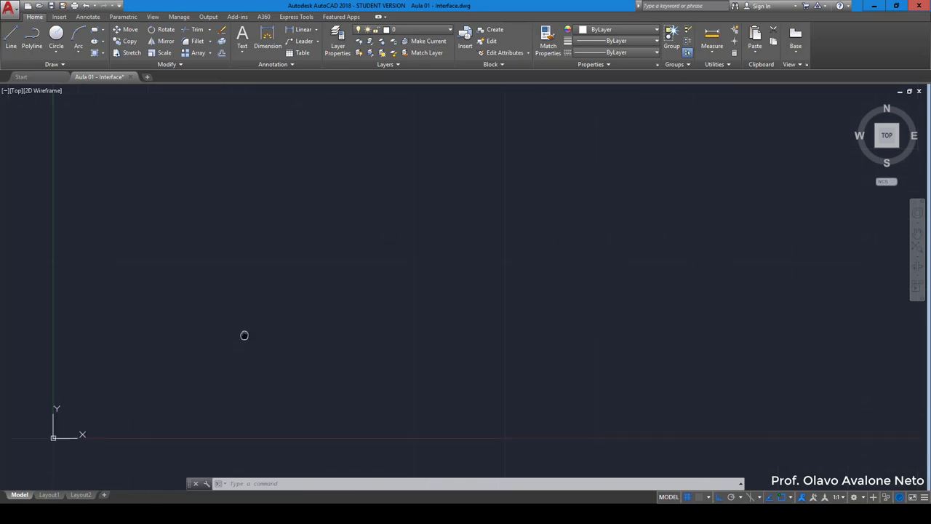
middle_drag(243, 334, 242, 316)
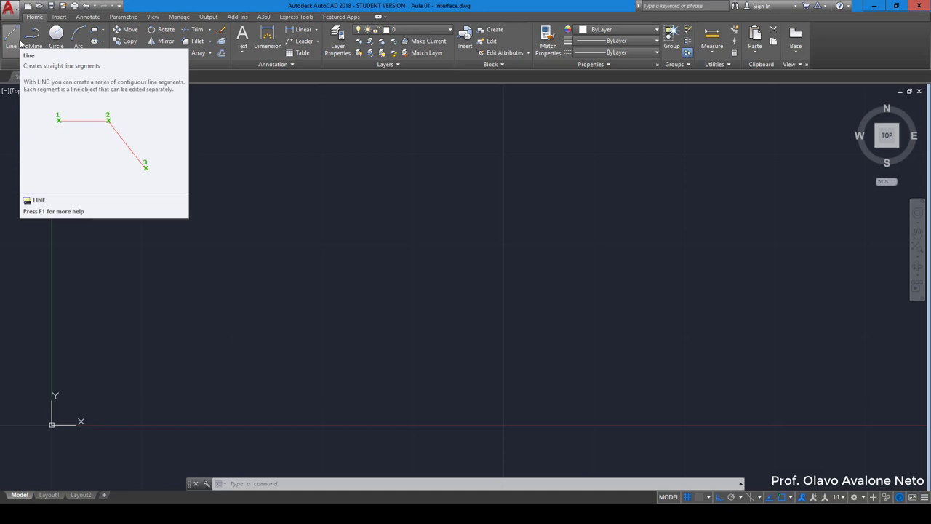
Draw a rectangle left of centre by picking two opposite corners with RECTANG
click(95, 31)
click(105, 31)
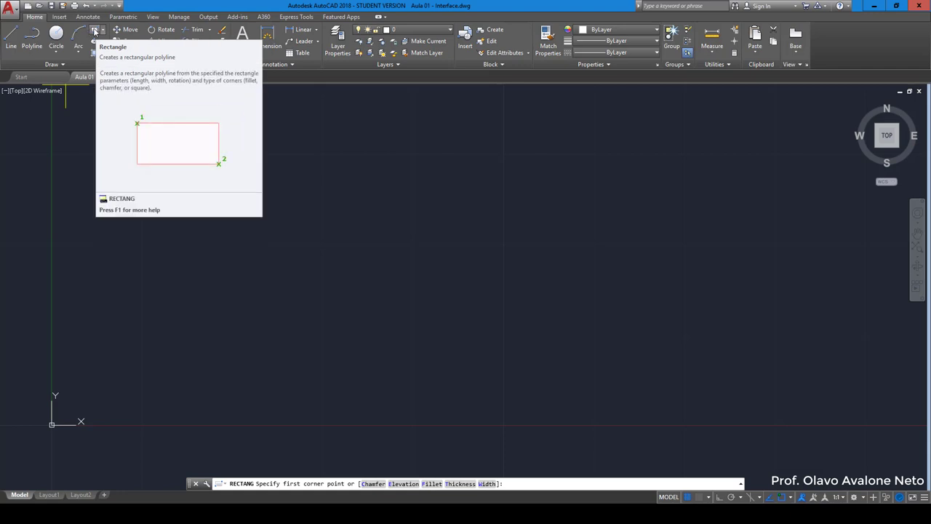
click(94, 32)
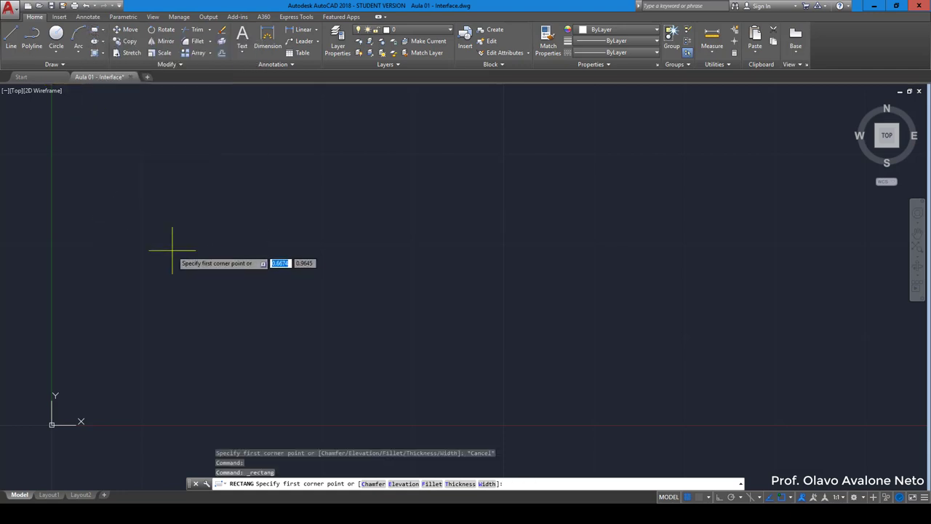
key(Escape)
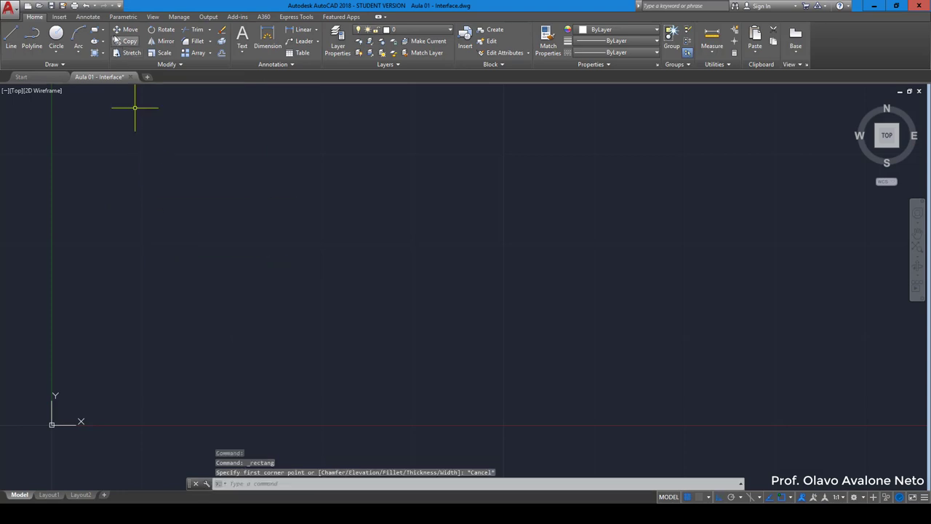
click(95, 32)
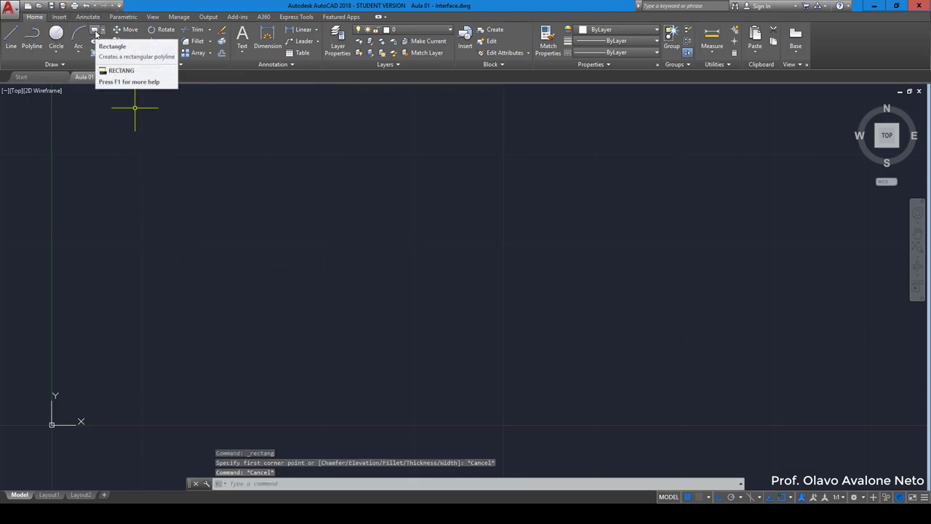
click(113, 42)
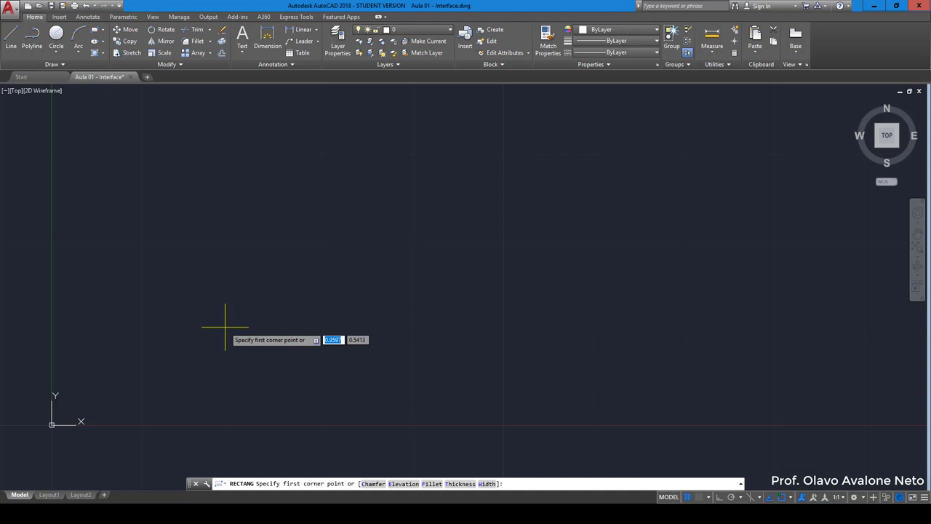
click(225, 326)
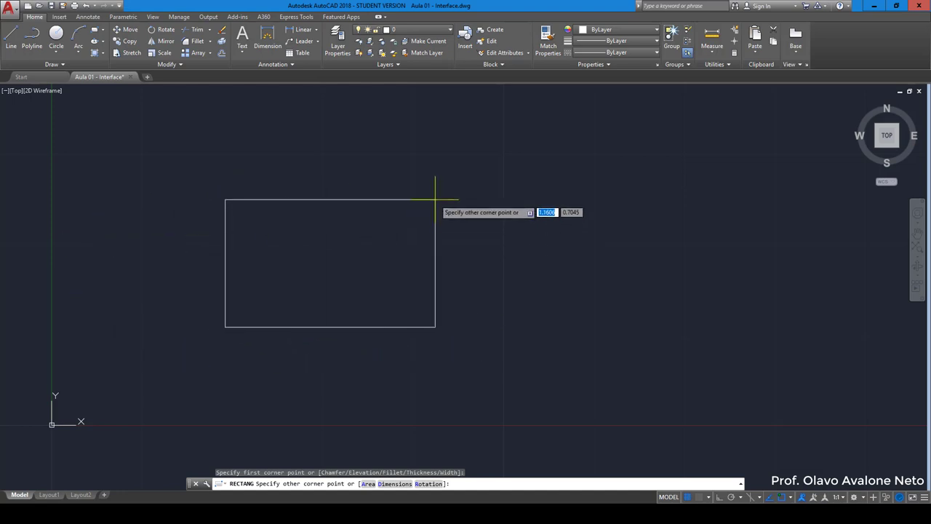
click(435, 198)
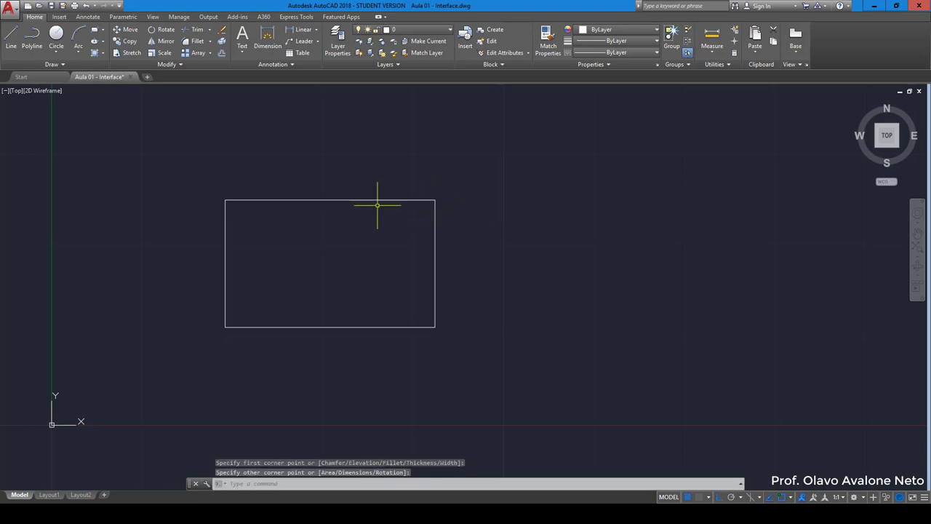
Pan to make room and place a new rectangle's first corner right of the first one
middle_drag(408, 230, 291, 218)
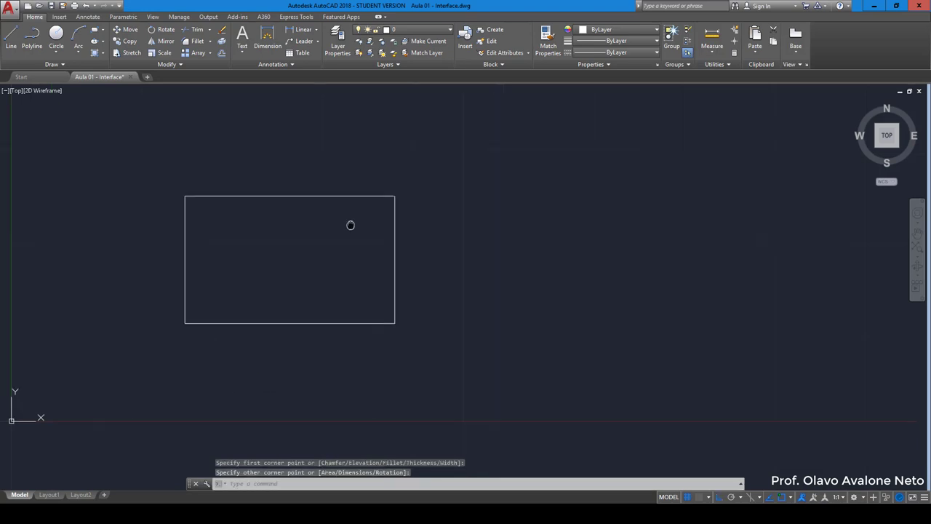
click(244, 187)
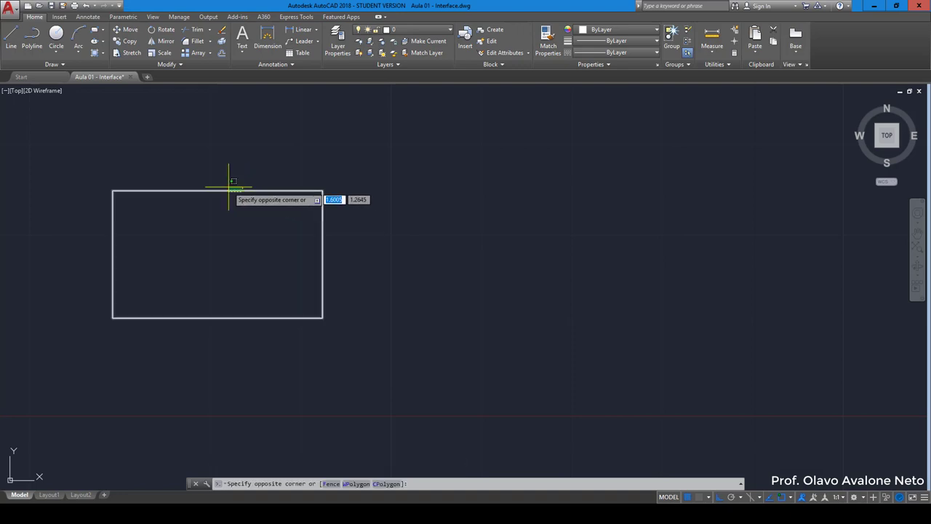
click(228, 192)
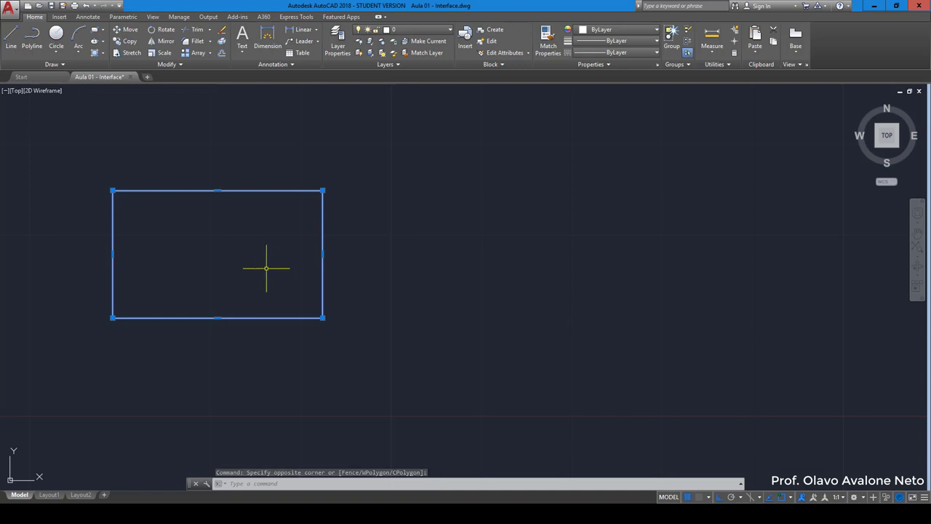
key(Escape)
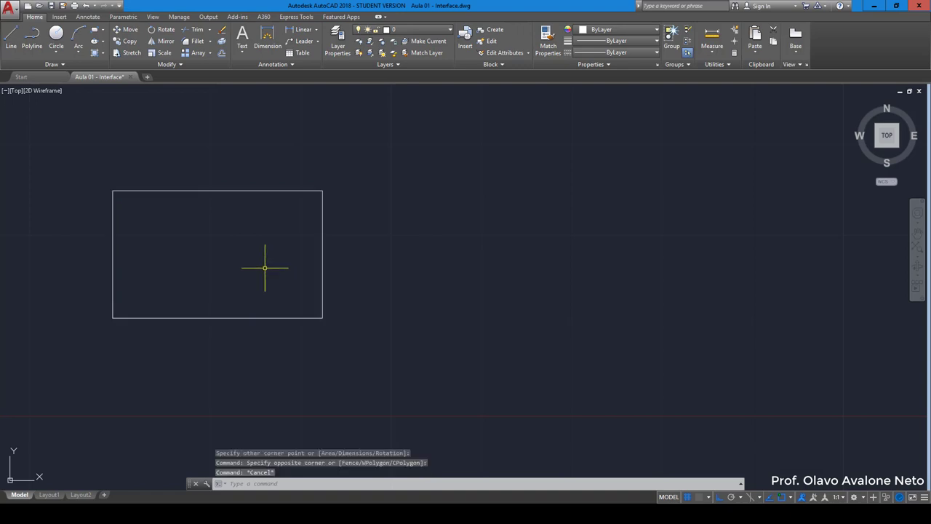
scroll(256, 229, up, 2)
scroll(233, 237, down, 2)
scroll(191, 243, down, 2)
middle_drag(234, 237, 135, 245)
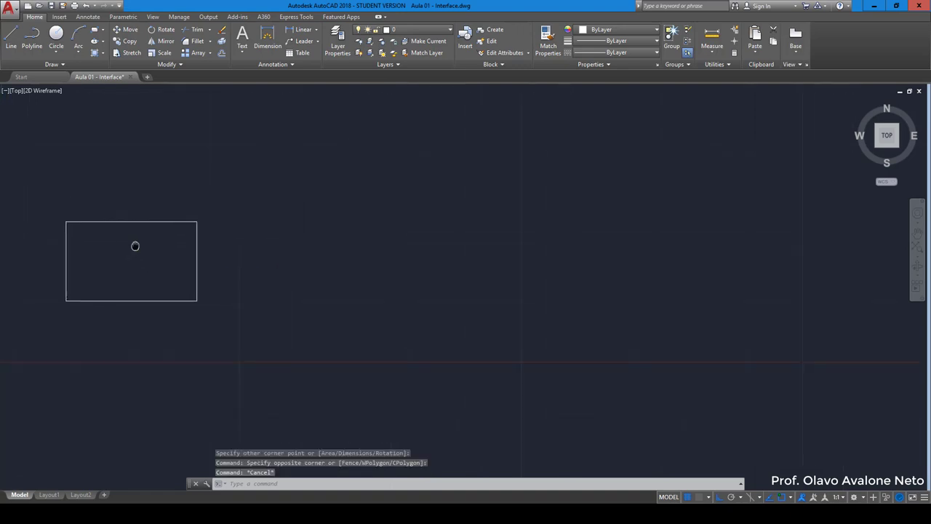
click(94, 30)
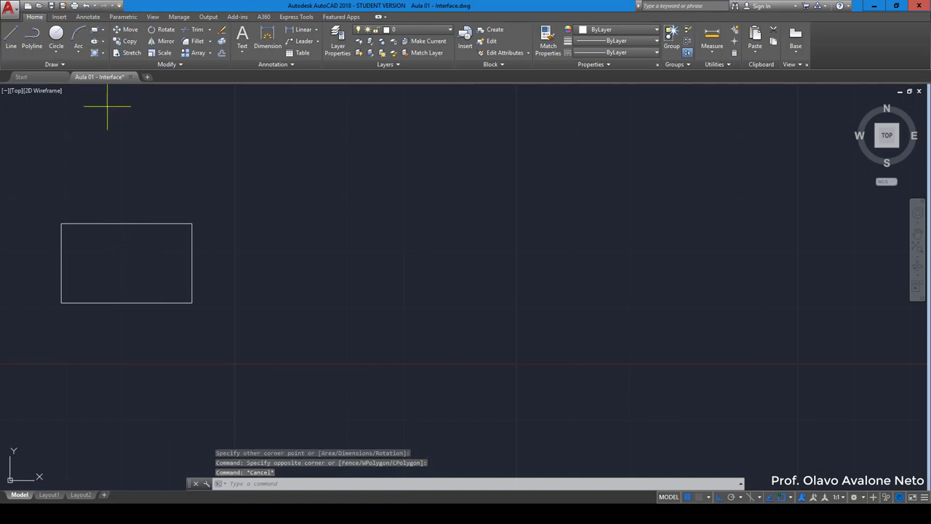
click(248, 300)
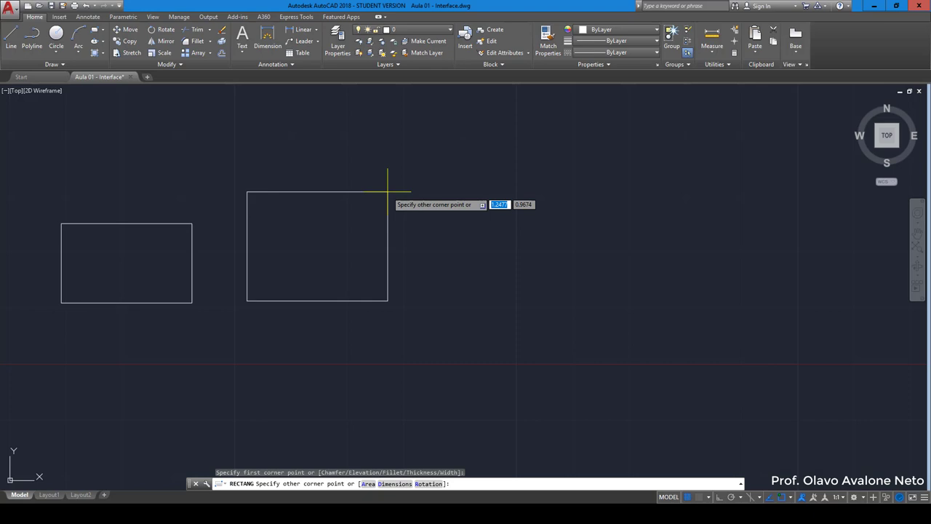
Complete the rectangle as a 3 by 3 square
text(3)
key(Tab)
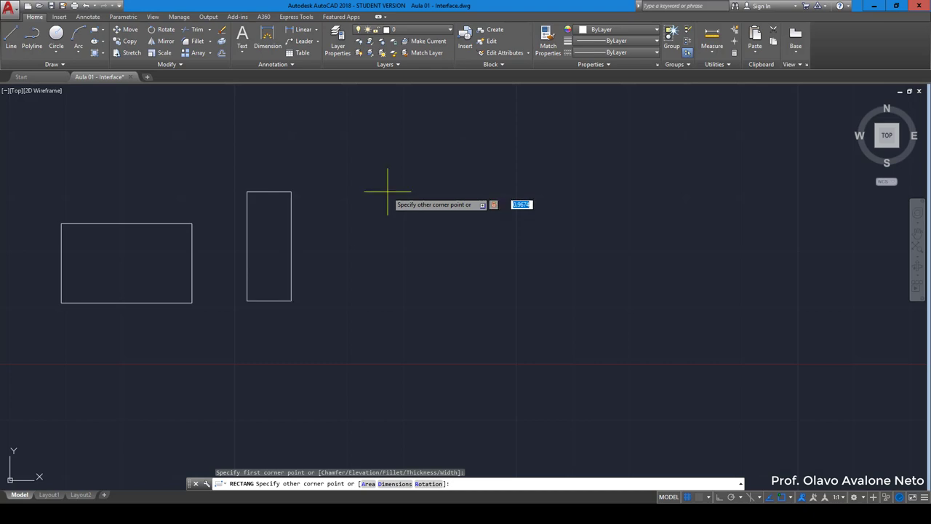
text(3)
key(Return)
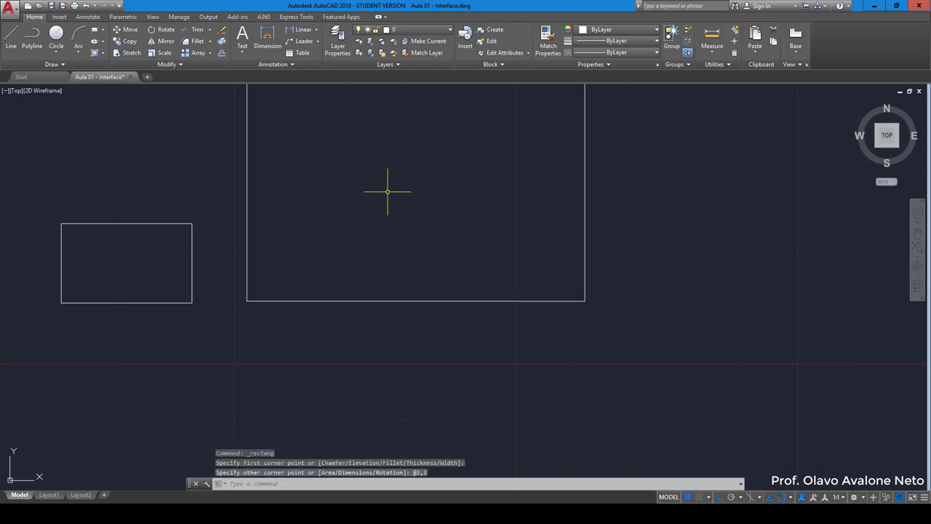
Add a 4 by 5 rectangle to the right of the square
scroll(397, 219, down, 4)
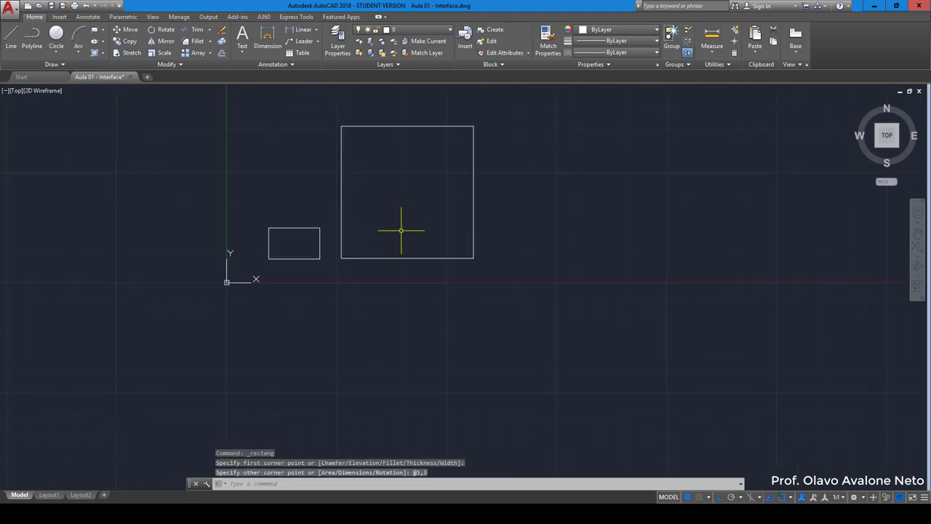
scroll(404, 232, down, 2)
middle_drag(404, 231, 238, 247)
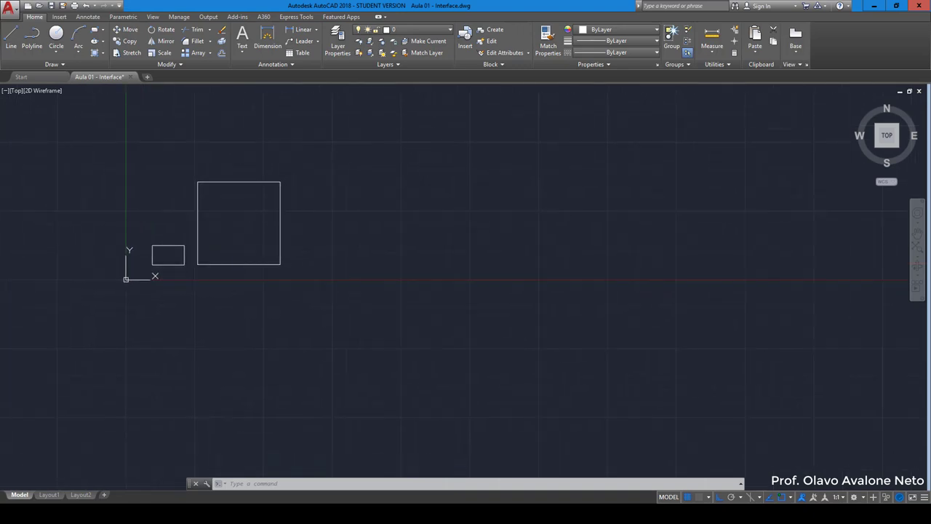
key(Return)
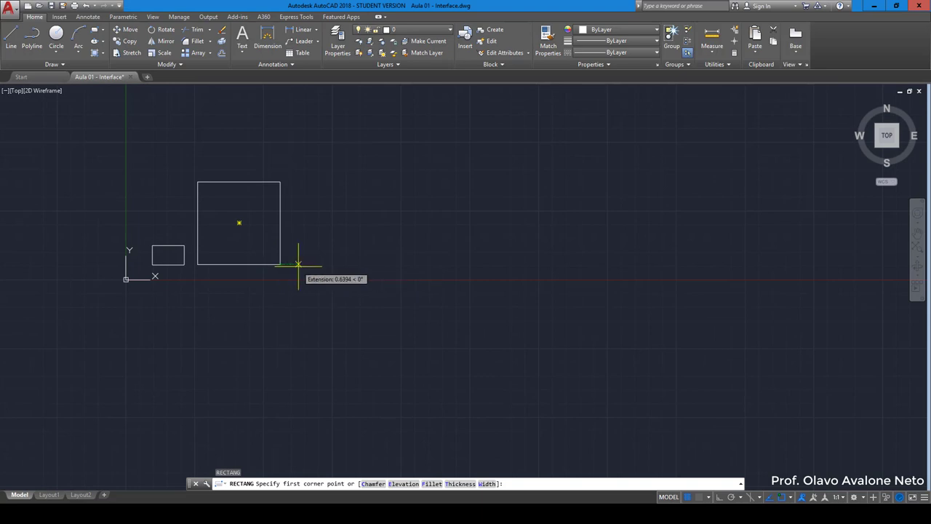
click(298, 264)
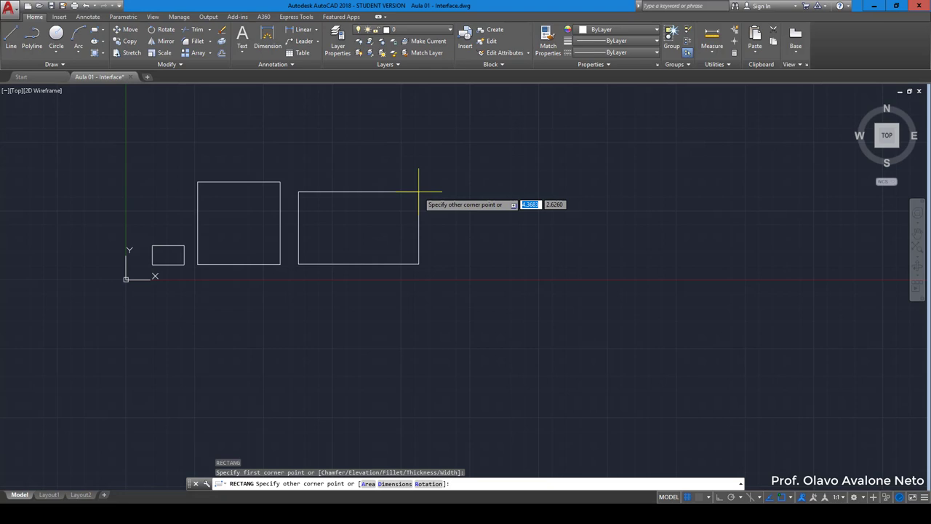
text(4)
key(Tab)
text(5)
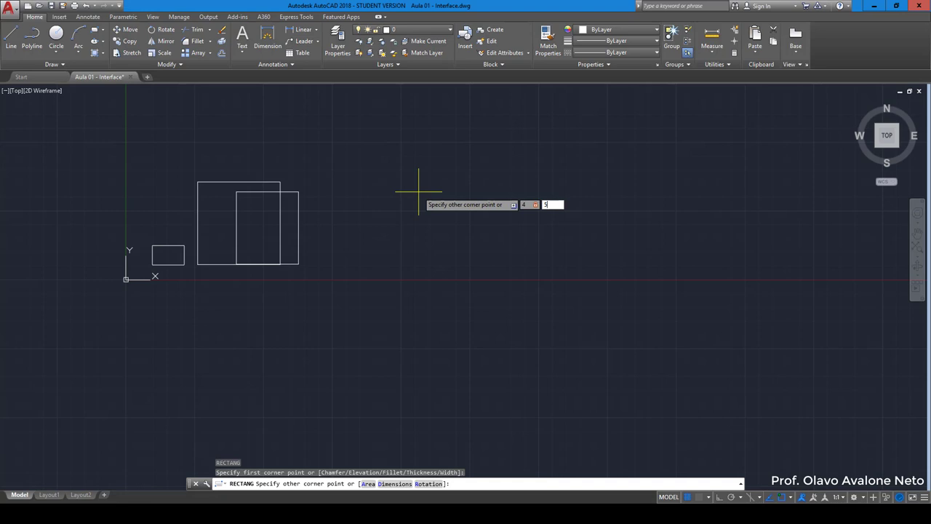
key(Return)
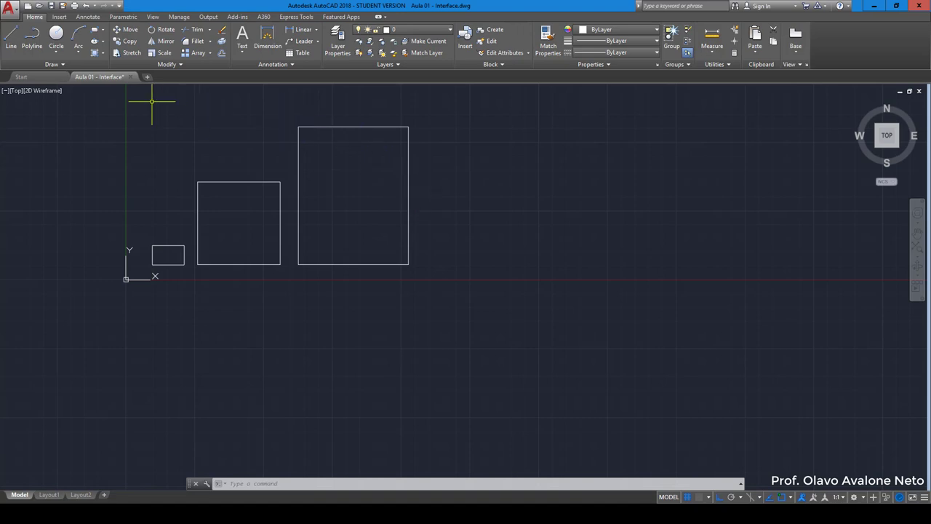
click(101, 32)
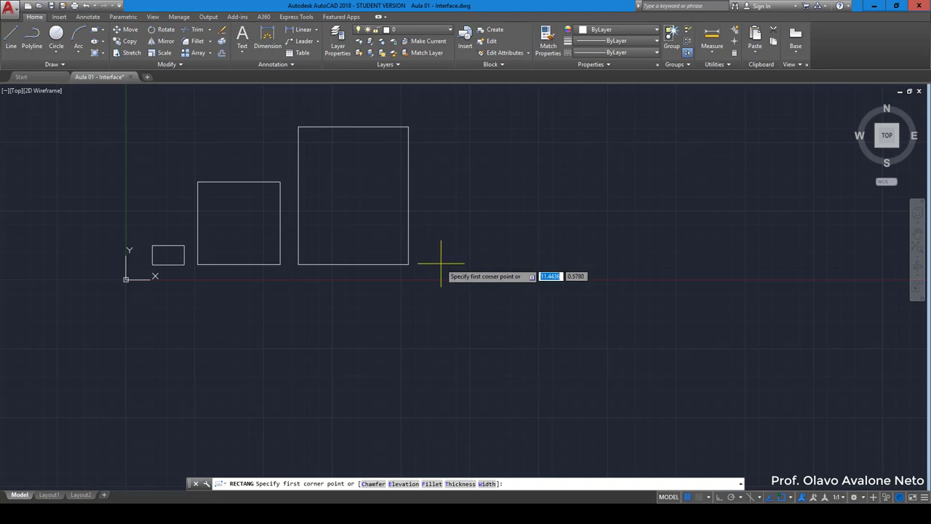
Place a 3 by 5 rectangle right of the tallest rectangle
scroll(441, 257, down, 2)
middle_drag(357, 324, 322, 332)
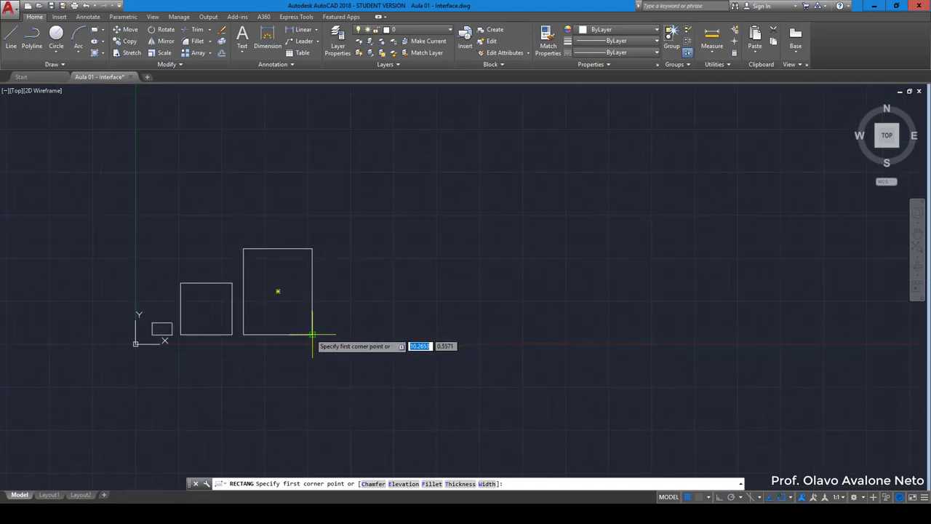
click(328, 334)
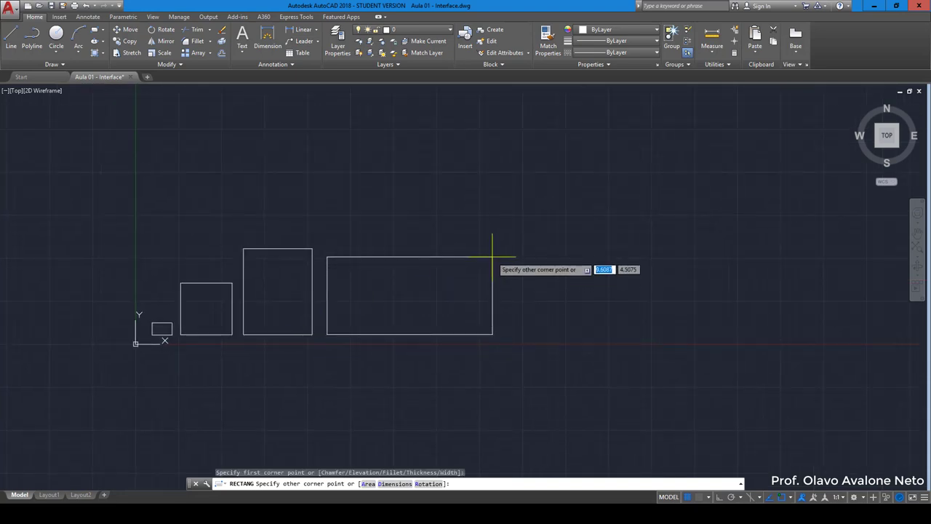
text(3)
key(Tab)
text(5)
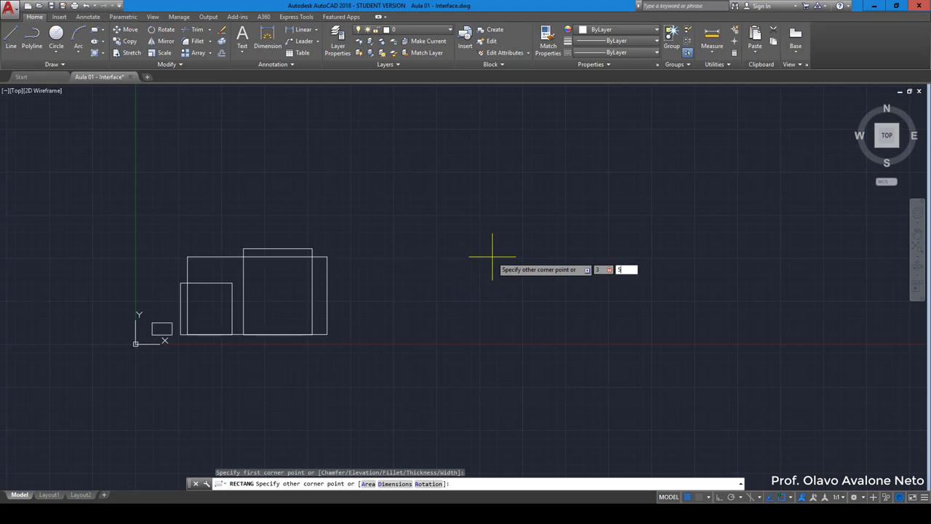
key(Return)
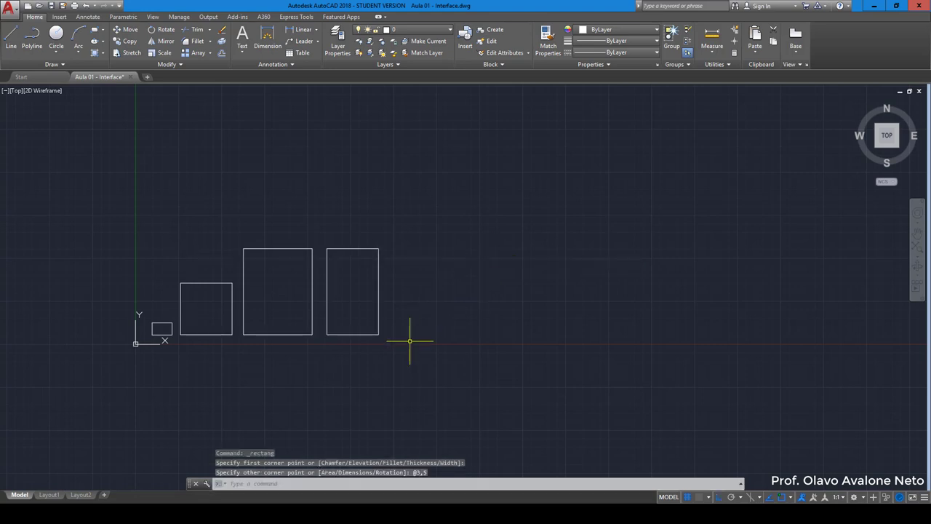
Add another 3 by 5 rectangle beside it and pan to the row's right end
key(Return)
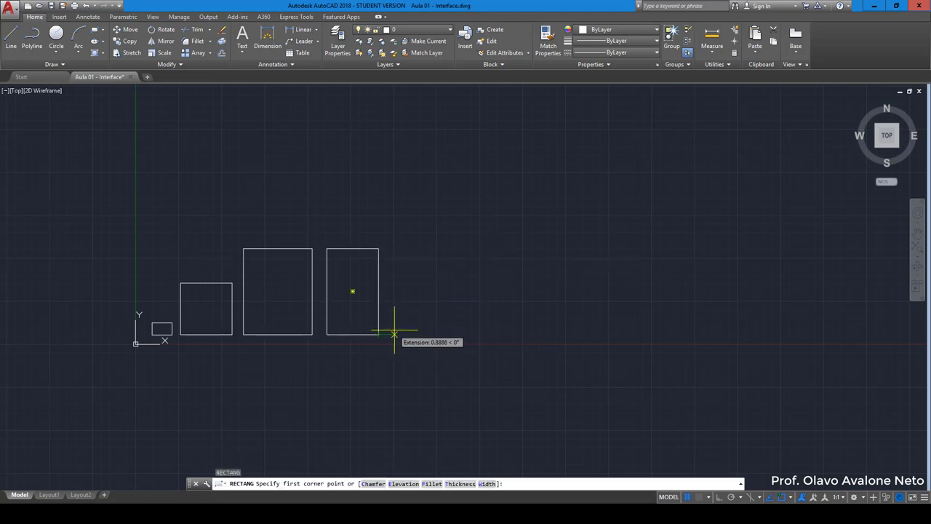
click(397, 333)
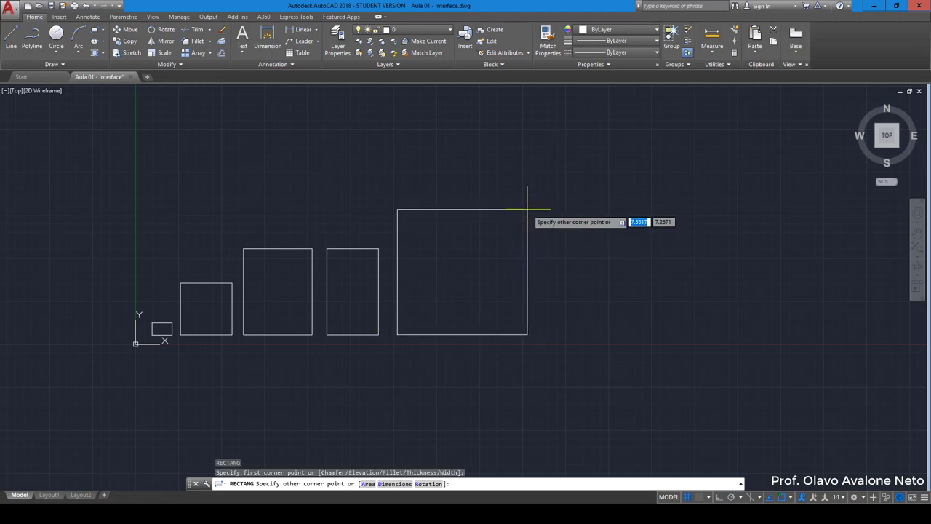
text(3)
key(Tab)
text(5)
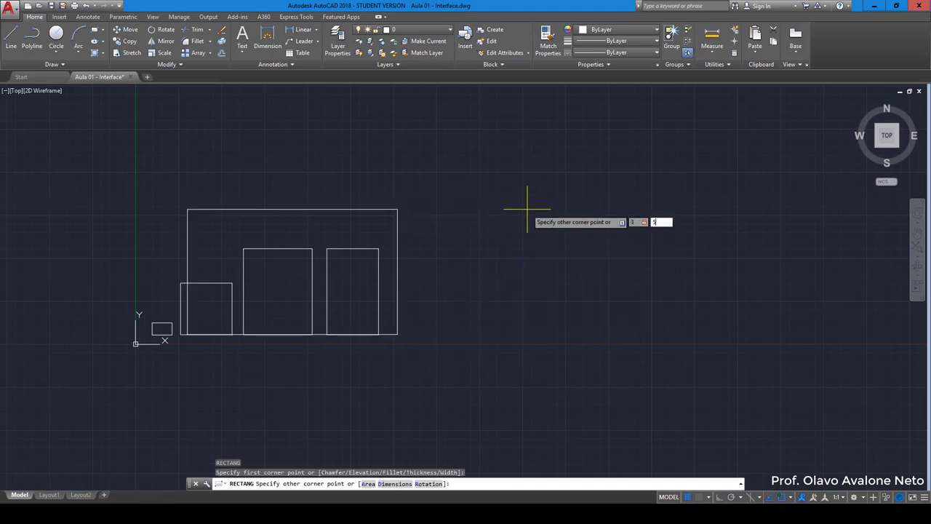
key(Return)
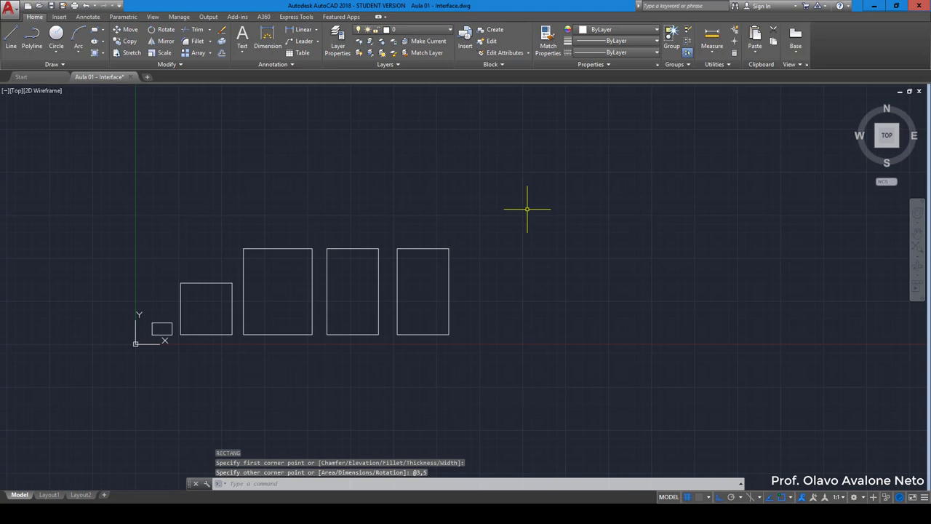
middle_drag(495, 193, 340, 196)
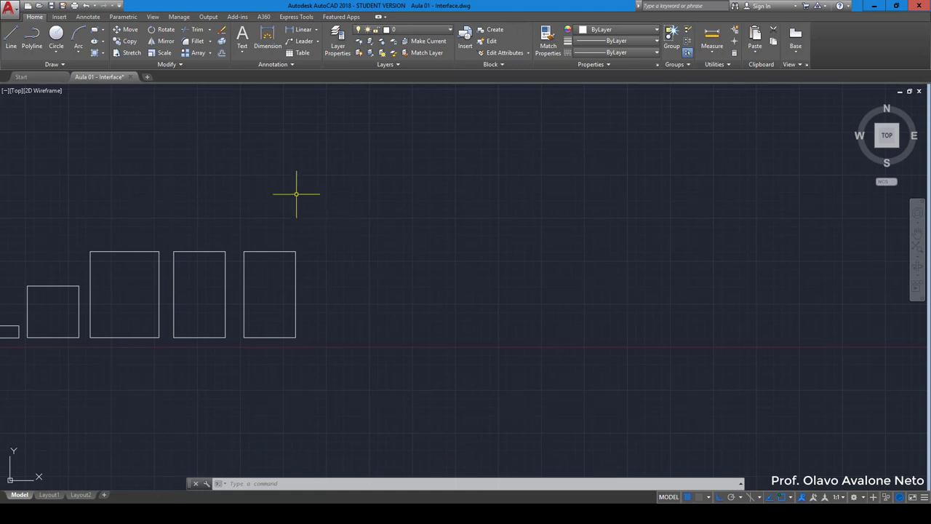
Begin a rectangle via REC with a corner at 2, 2.5, then cancel it
text(rec)
key(Return)
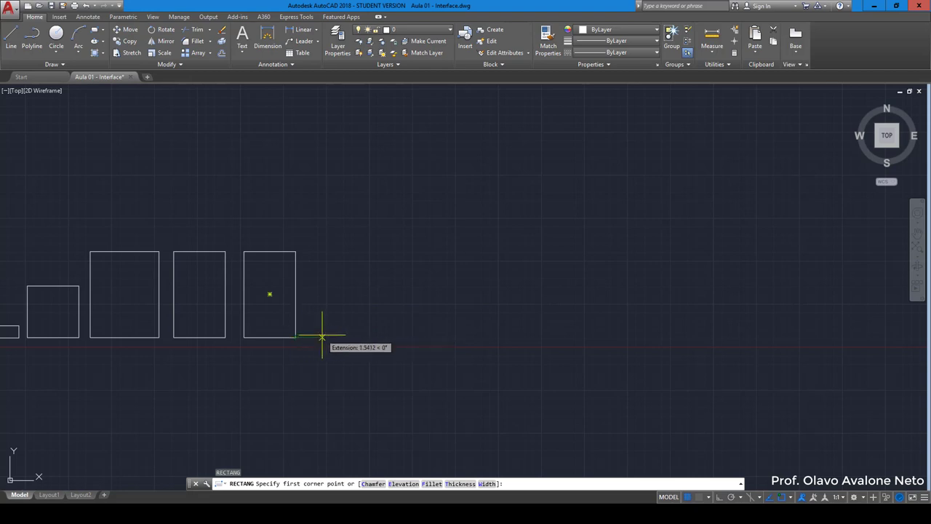
text(2.5)
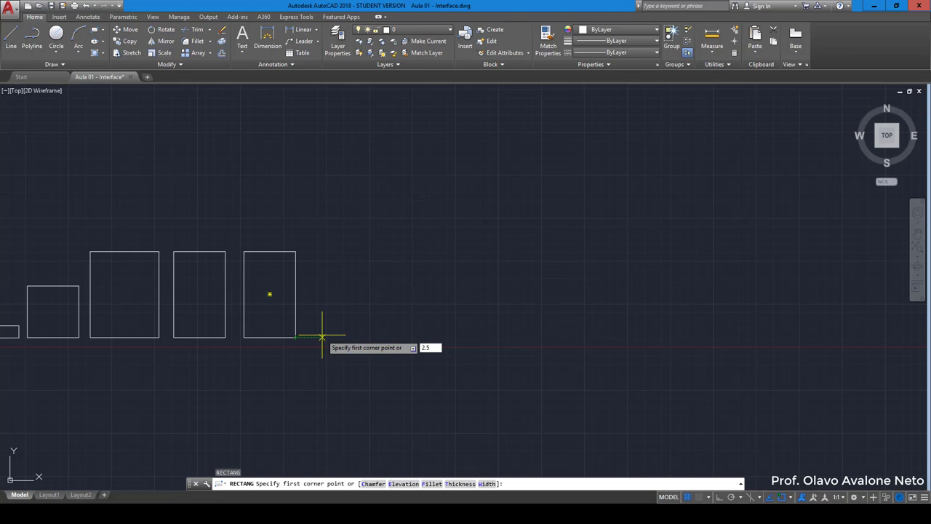
key(Tab)
text(2.5)
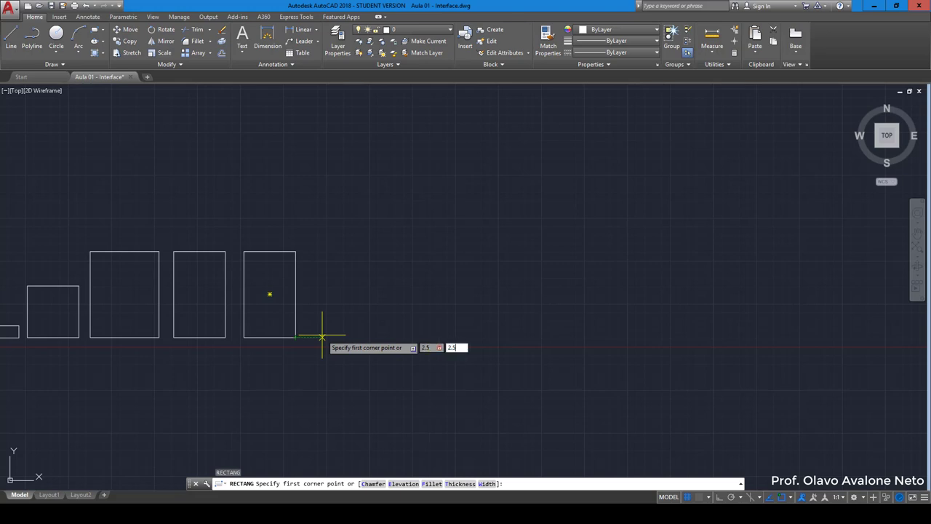
key(Return)
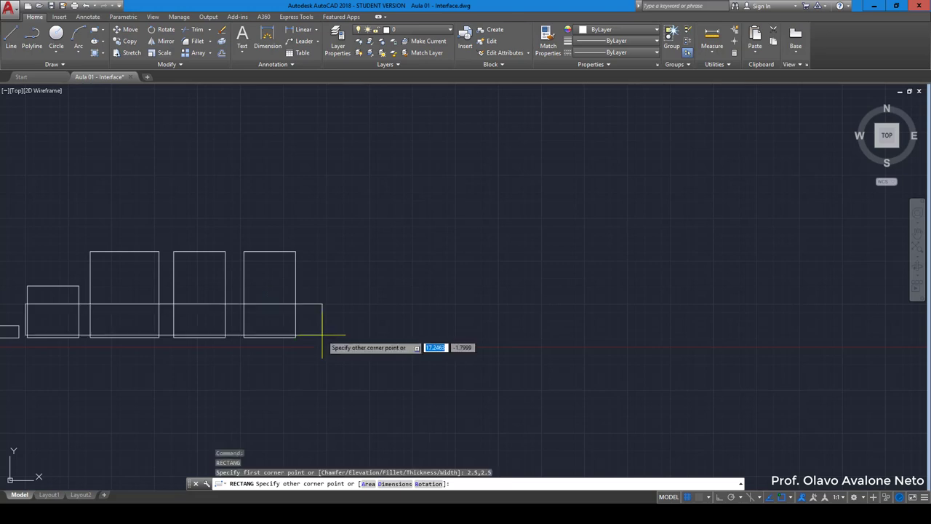
key(Escape)
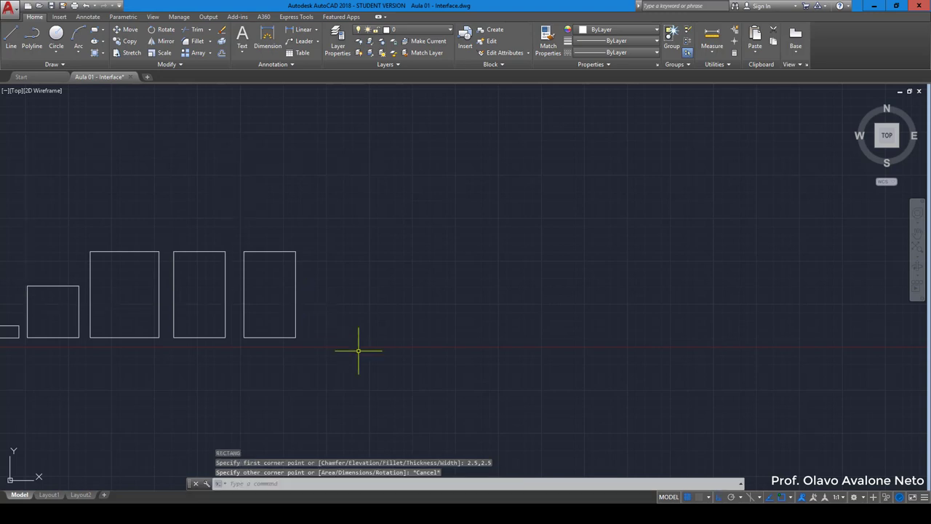
Retry a rectangle beside the last one with a mistyped @2.5 / 2,5 corner entry
click(94, 36)
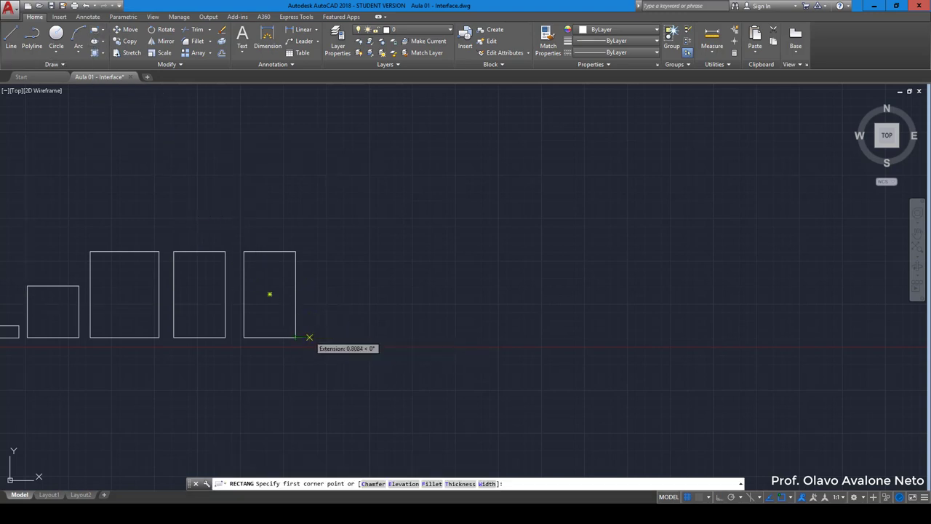
click(309, 337)
text(@)
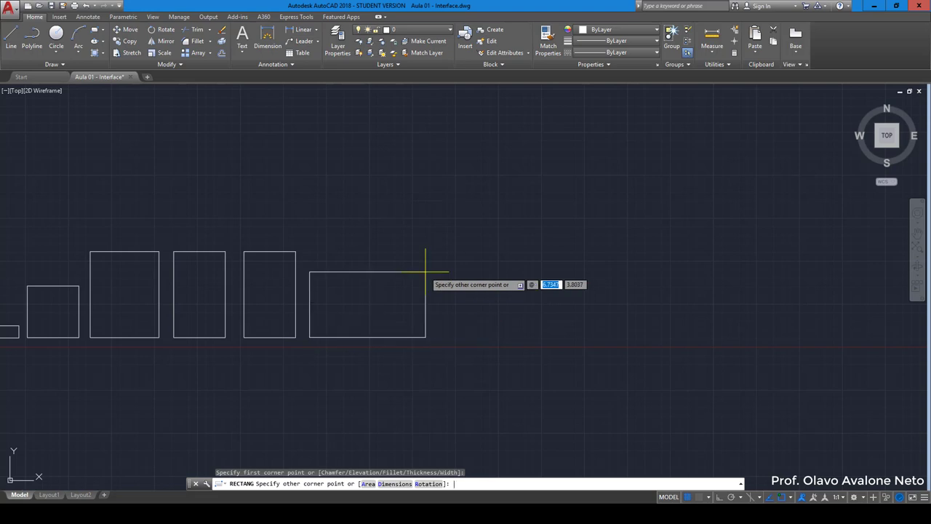
text(2)
text(.5)
key(Tab)
text(2)
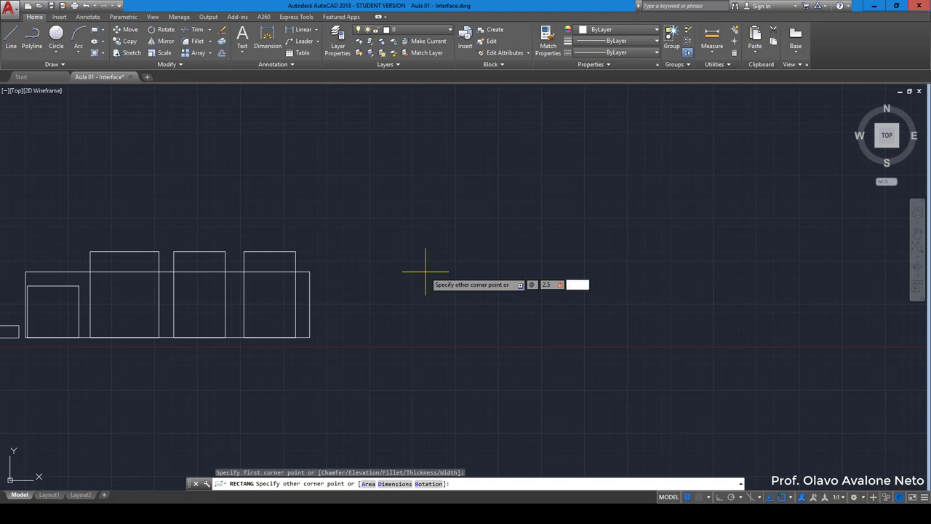
text(,5)
key(Return)
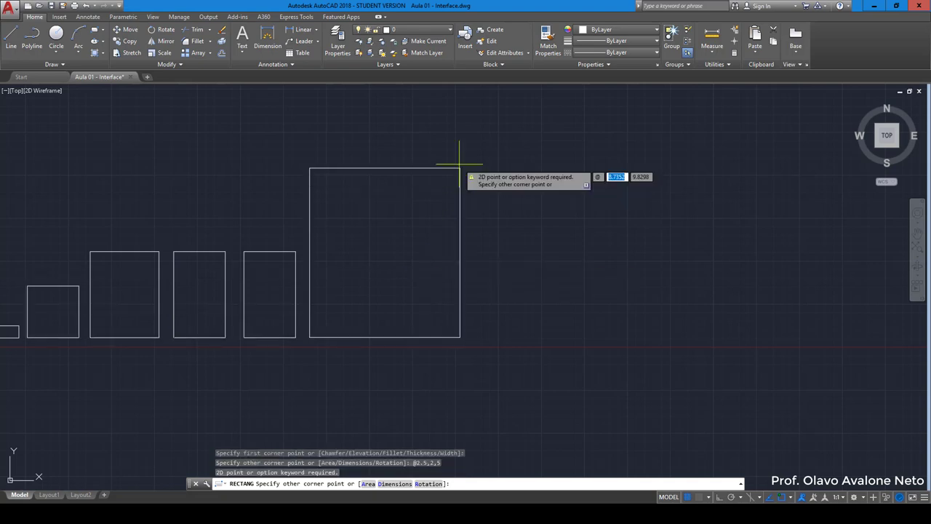
key(BackSpace)
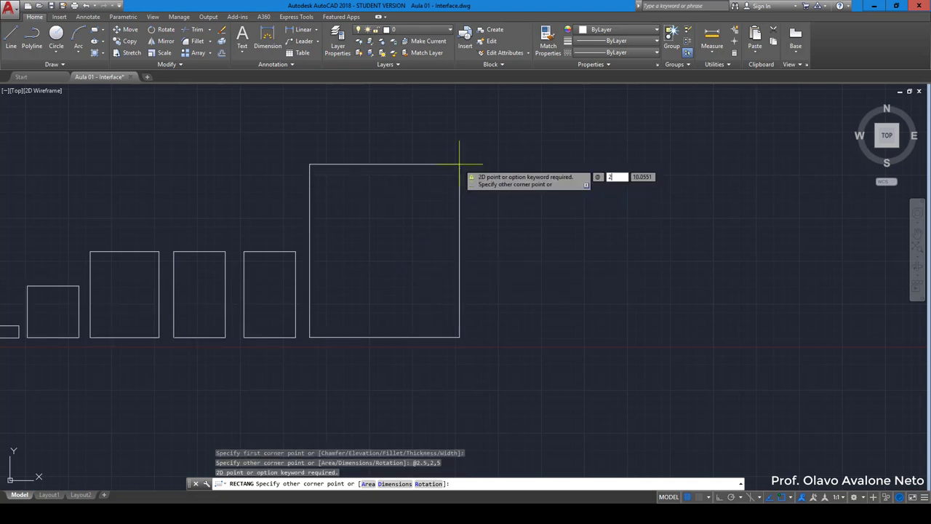
key(Return)
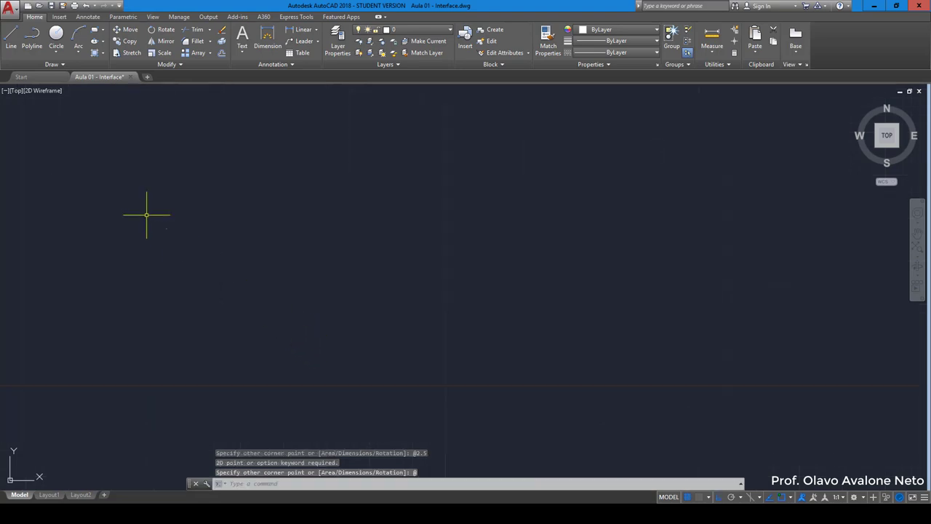
Window-select and delete the stray object left by the failed attempt
click(166, 228)
click(202, 263)
key(Delete)
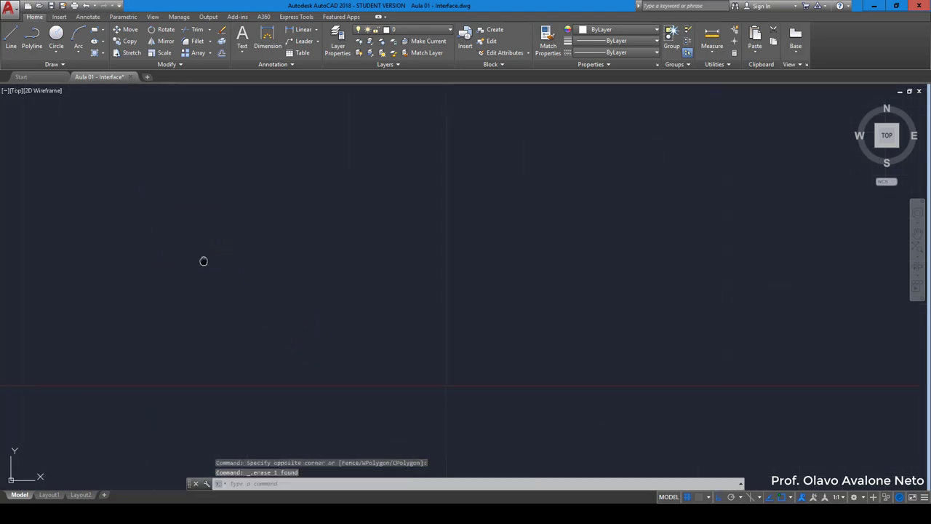
scroll(453, 287, down, 4)
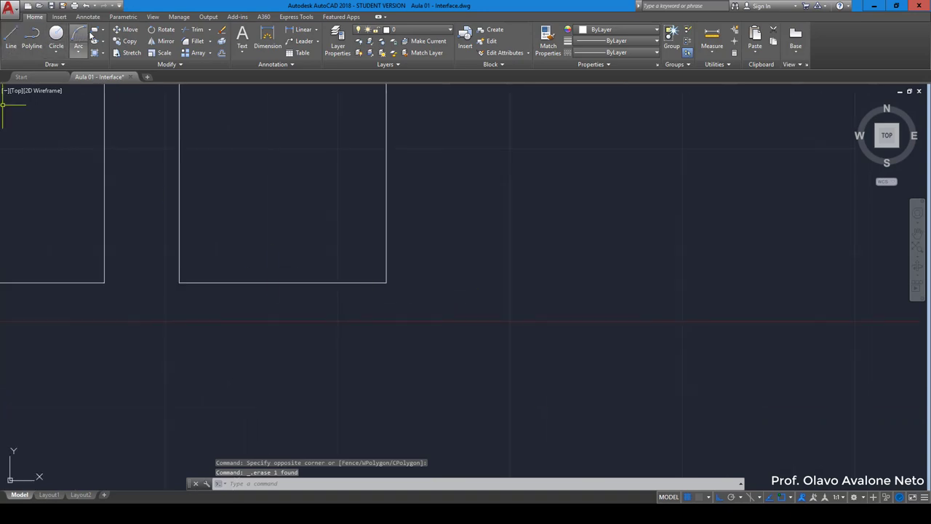
click(94, 30)
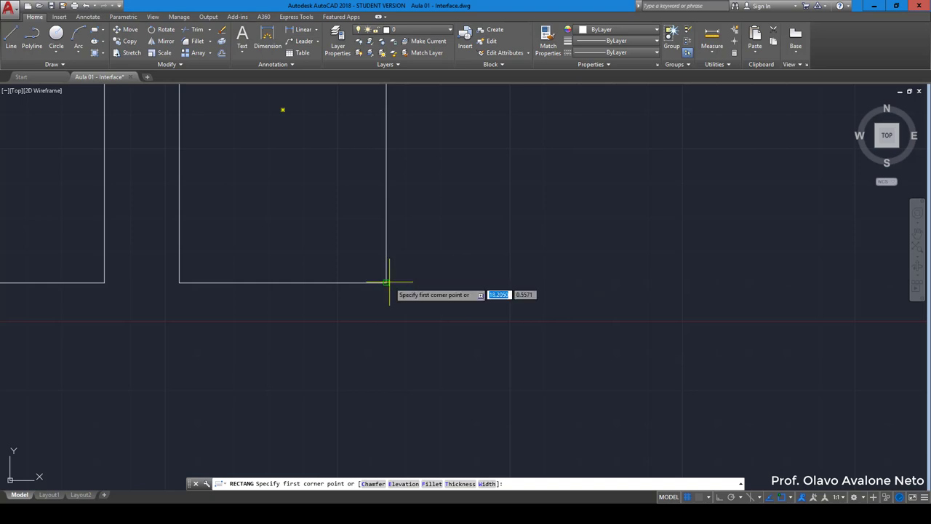
Draw a 2.5 by 2.5 square next to the previous rectangle, entered as @2.5 and 2.5
click(427, 287)
scroll(428, 287, down, 8)
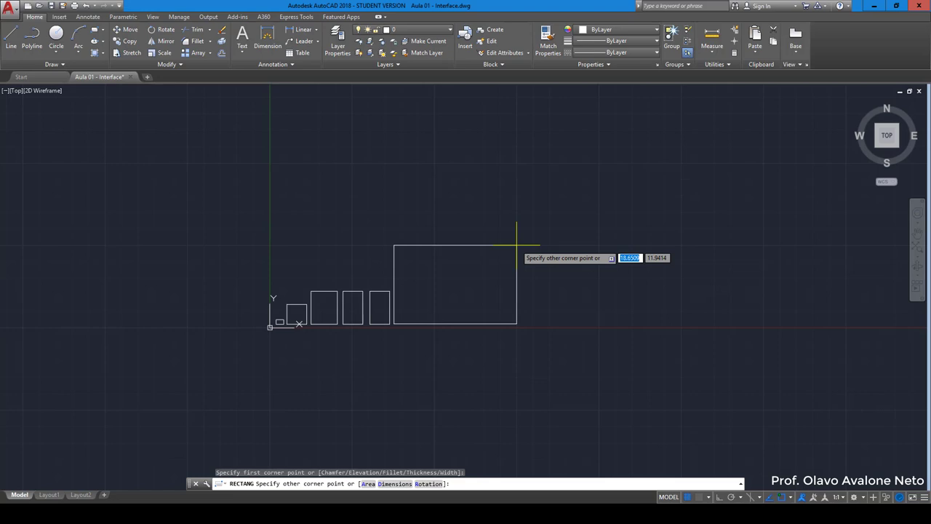
text(@)
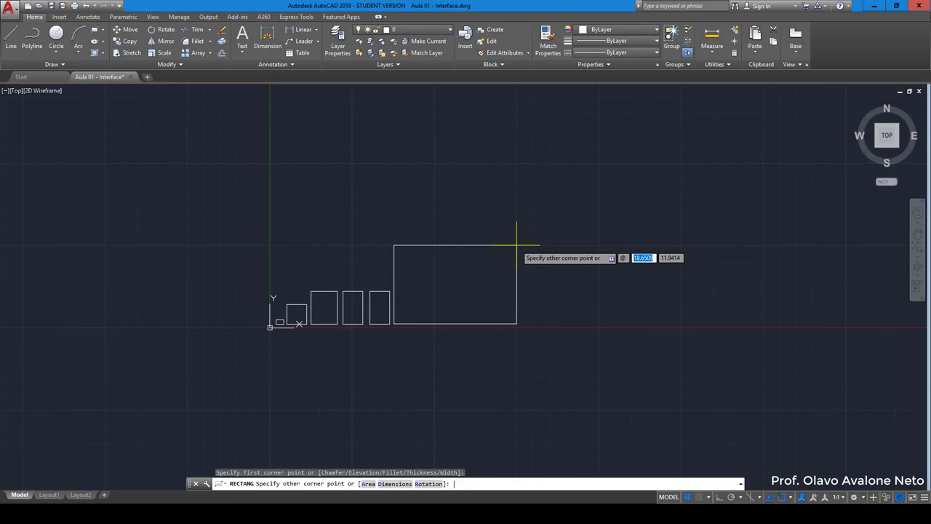
text(2.5)
key(Tab)
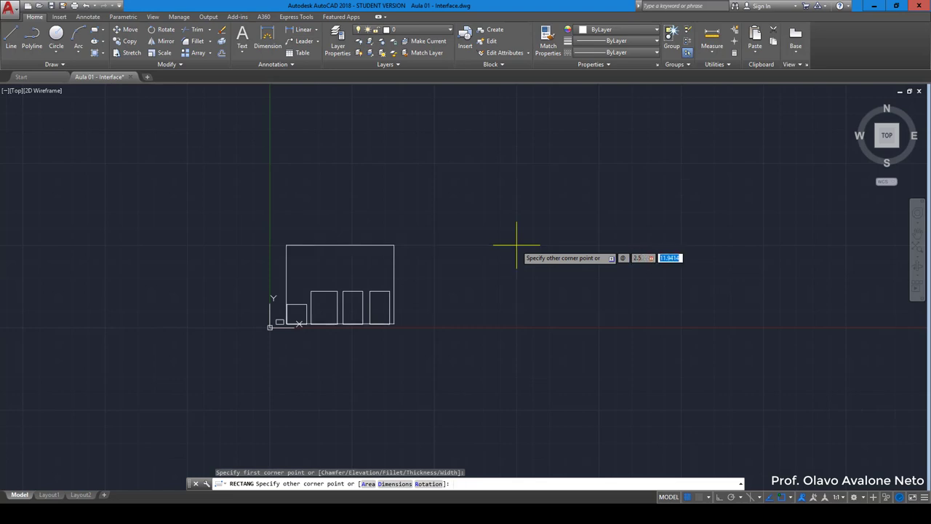
text(2.5)
key(Return)
scroll(357, 331, up, 7)
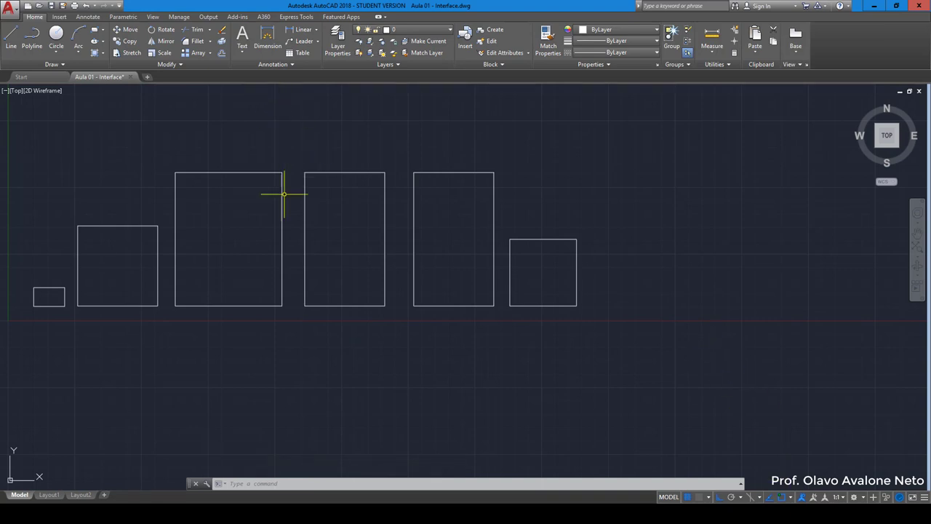
scroll(283, 194, down, 3)
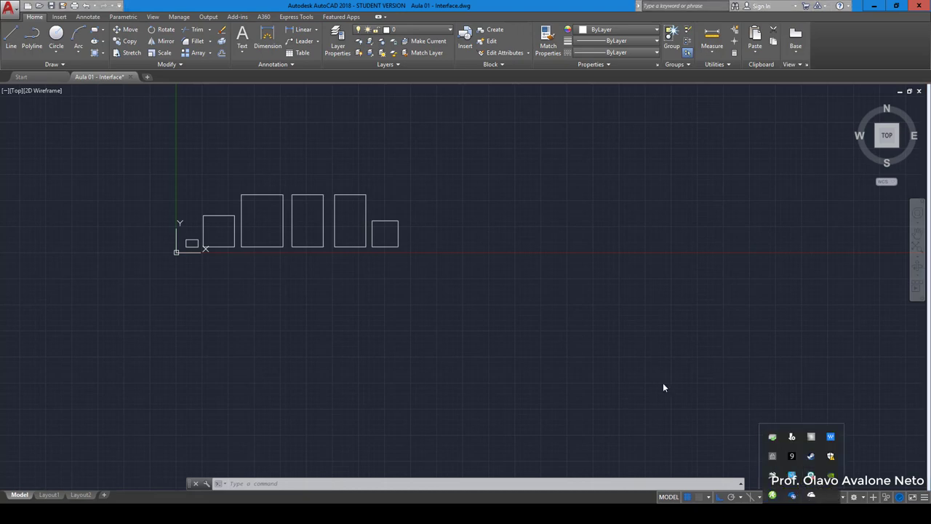
scroll(152, 282, up, 5)
scroll(150, 243, down, 2)
scroll(152, 232, down, 2)
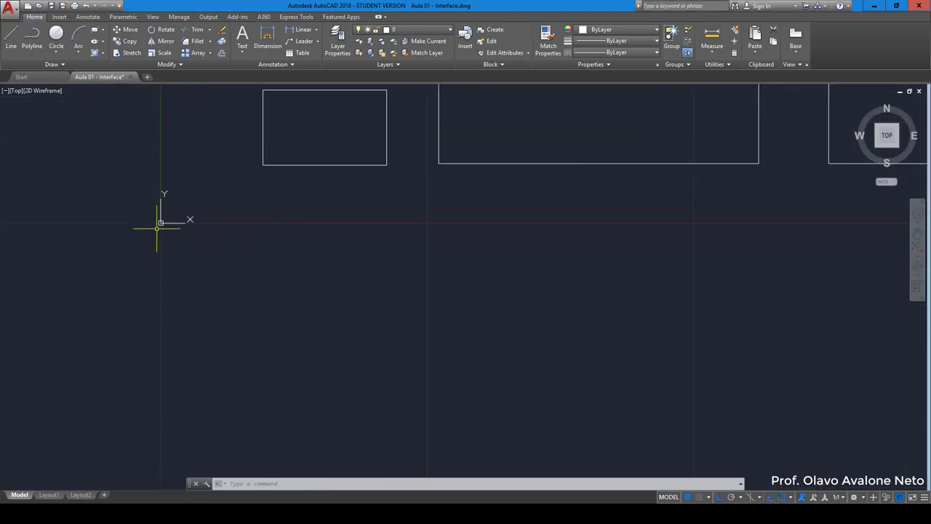
click(161, 223)
Draw a 2 by 4 rectangle (@2,4) overlapping the 3 by 3 square and window-select it
click(94, 31)
scroll(82, 254, down, 3)
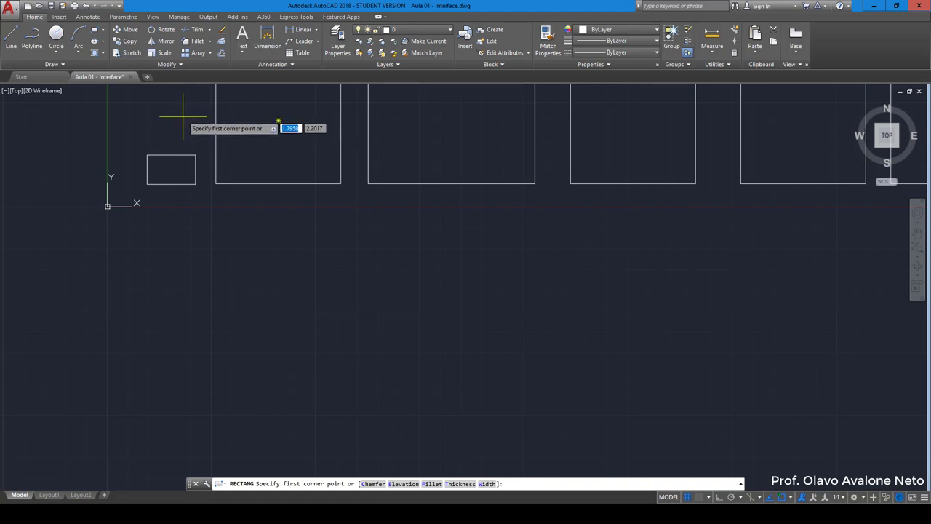
scroll(193, 183, down, 2)
click(189, 166)
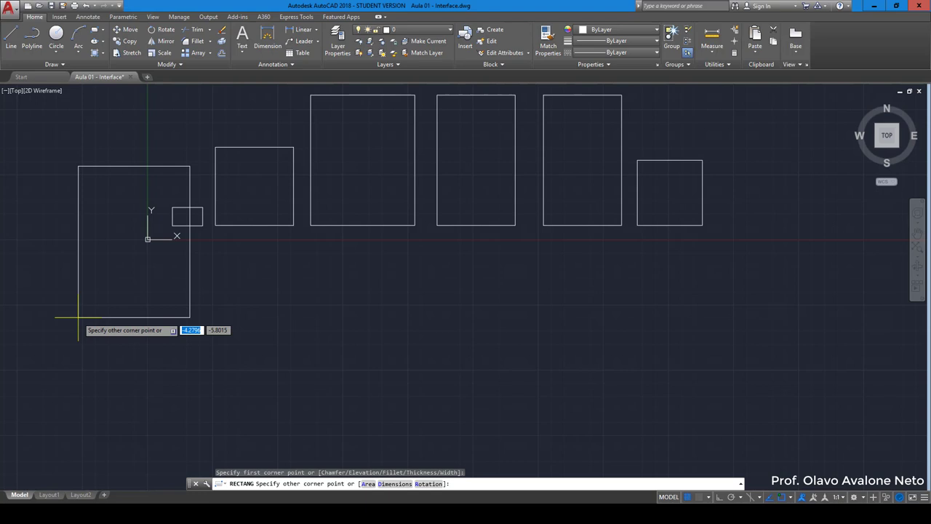
text(@2,4)
key(Return)
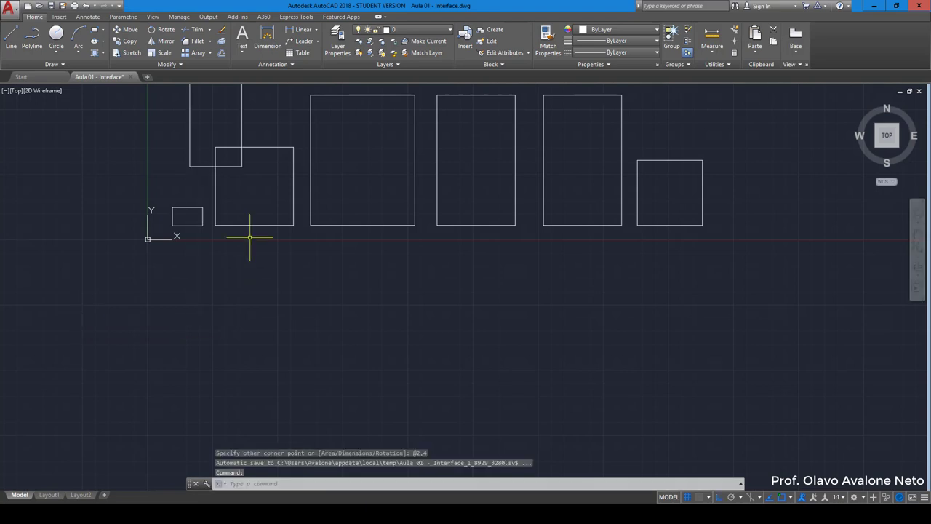
middle_drag(249, 236, 298, 312)
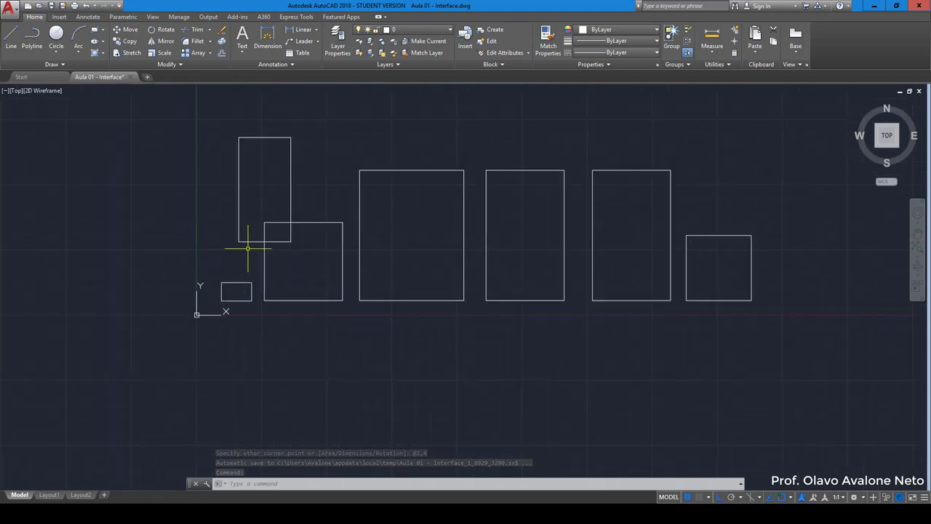
click(248, 248)
click(220, 224)
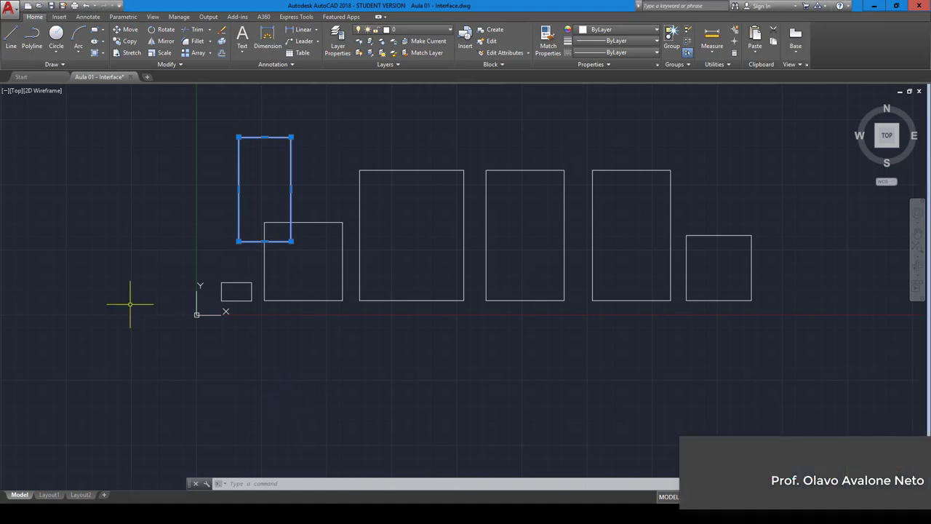
Clear the tall rectangle's selection and pan so all seven rectangles are in view
key(Escape)
key(Escape)
scroll(73, 255, down, 2)
middle_drag(183, 222, 62, 276)
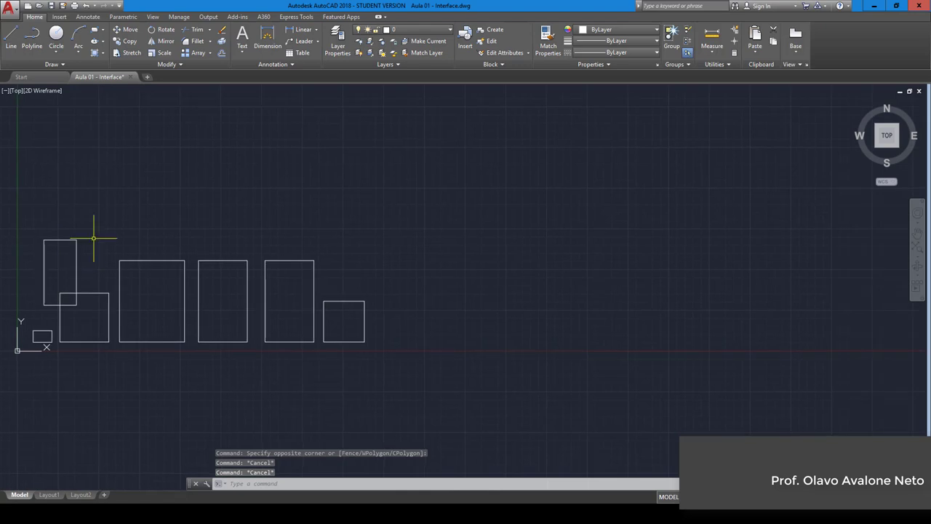
click(103, 31)
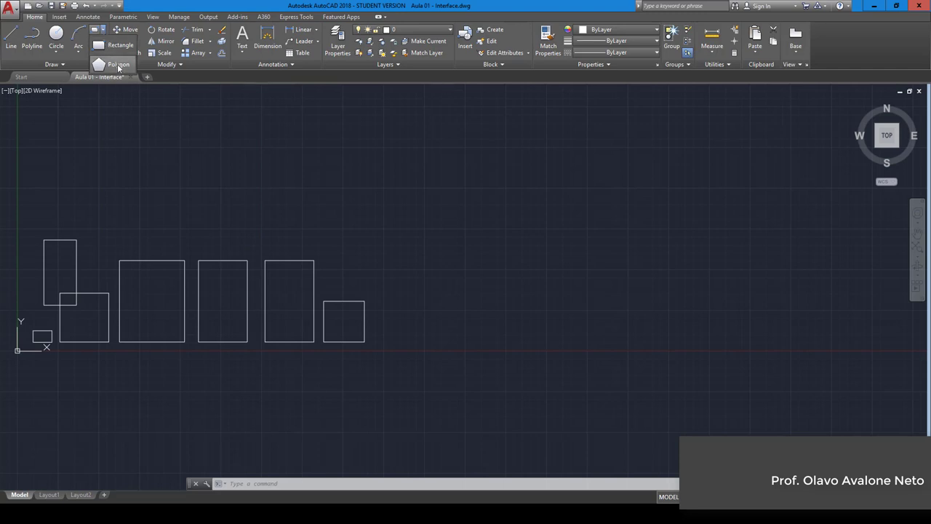
Draw a 5-sided polygon inscribed in a radius-4 circle, centred right of the rectangles
click(118, 65)
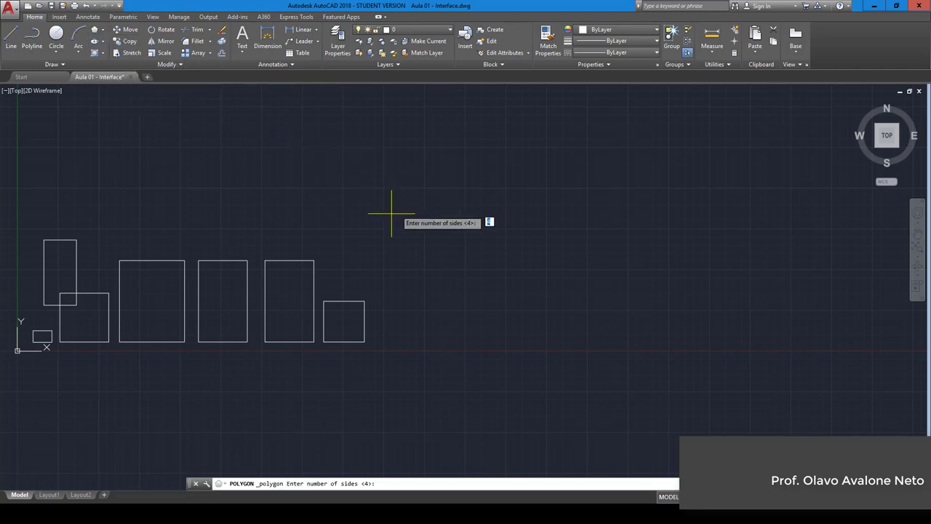
middle_drag(386, 216, 254, 210)
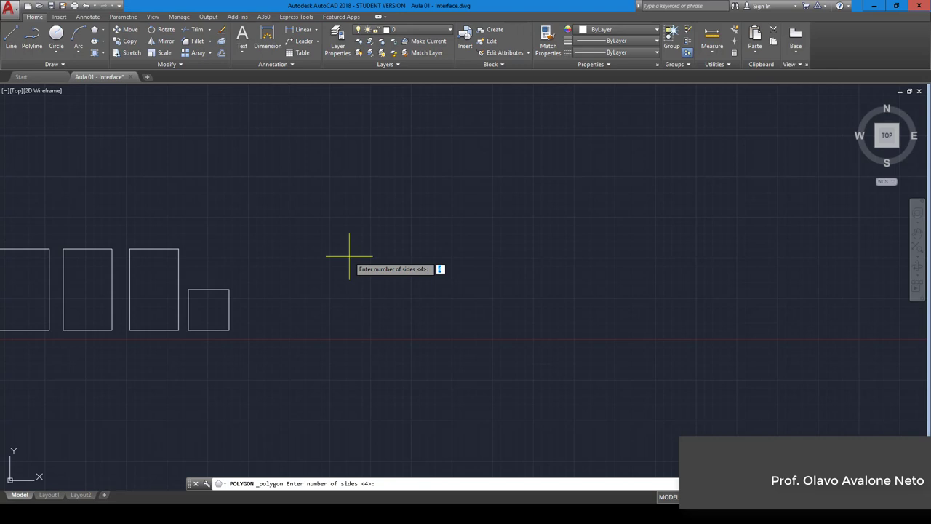
text(5)
key(Return)
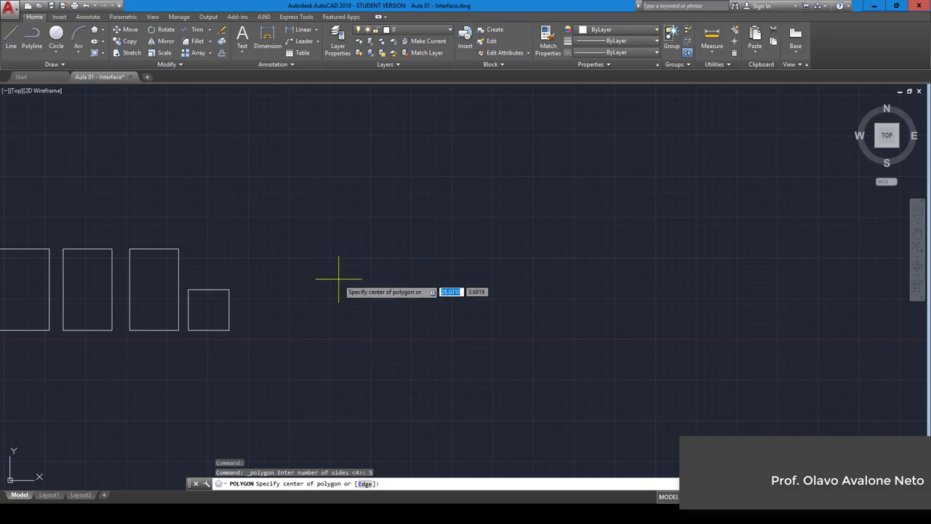
click(338, 279)
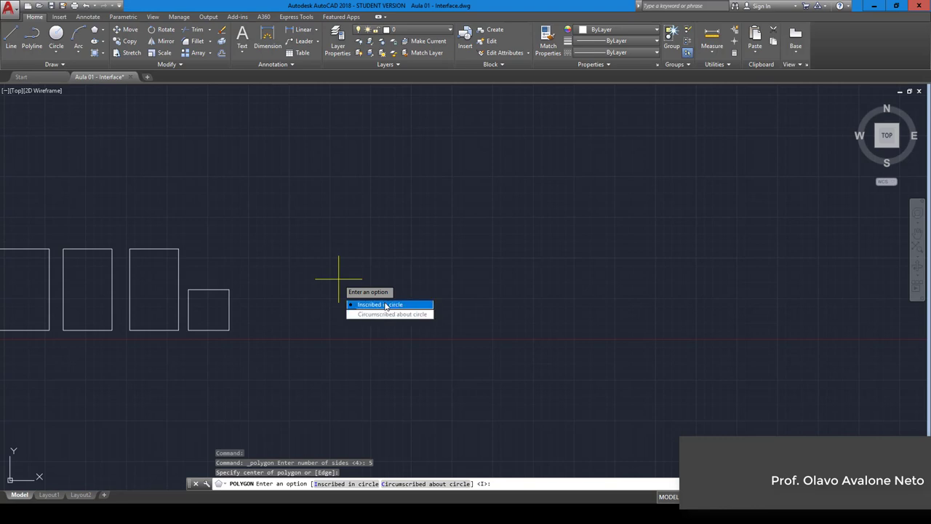
click(385, 305)
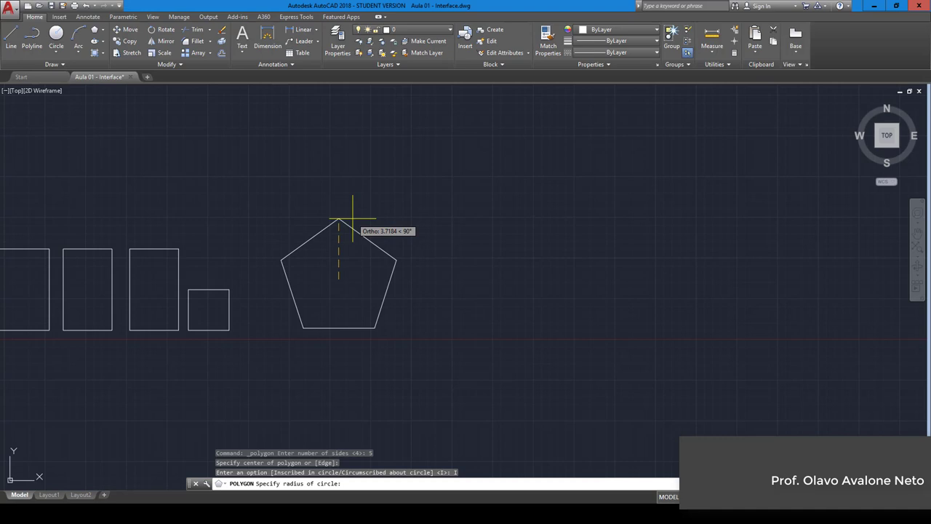
text(4)
key(Return)
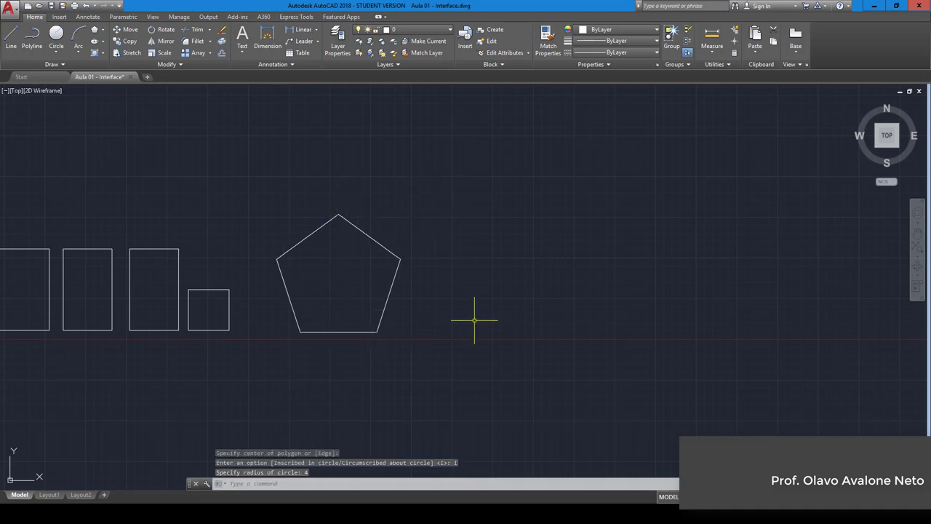
Draw a concentric 5-sided polygon circumscribed about a radius-4 circle around the first pentagon
click(95, 30)
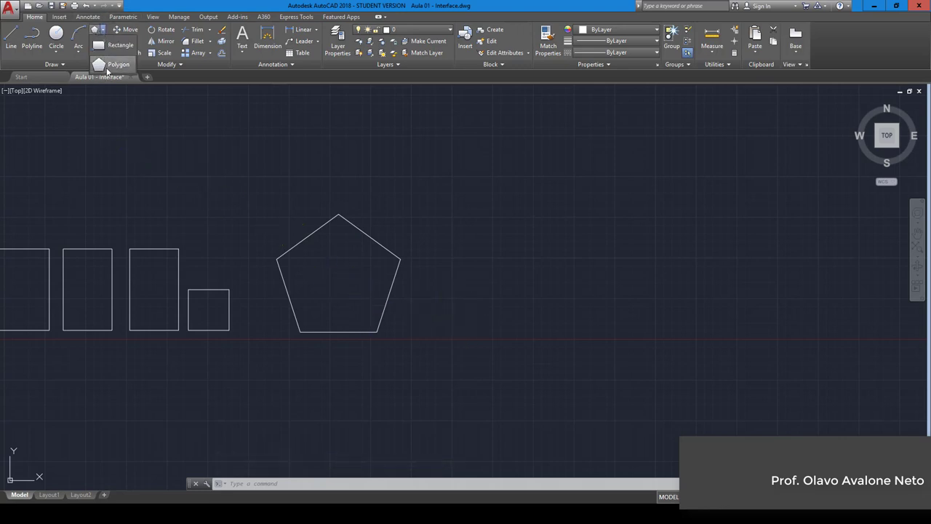
click(109, 64)
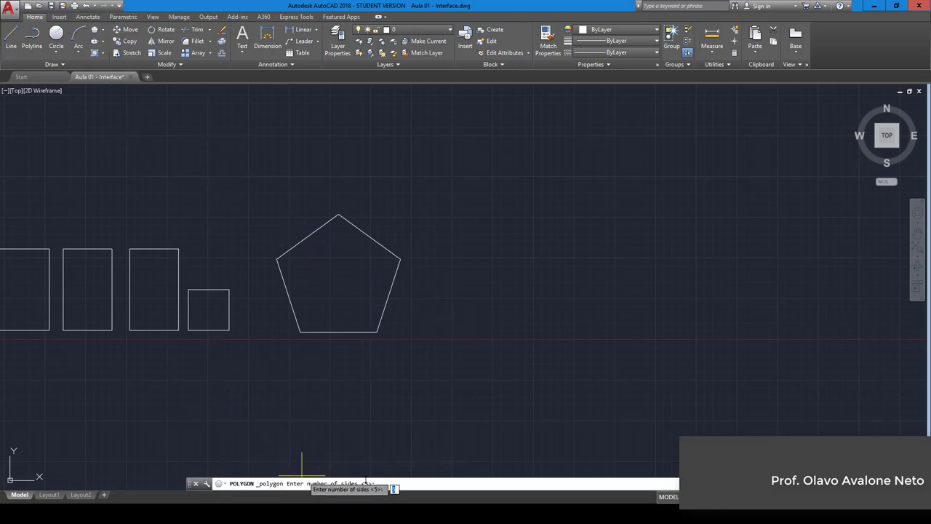
key(Return)
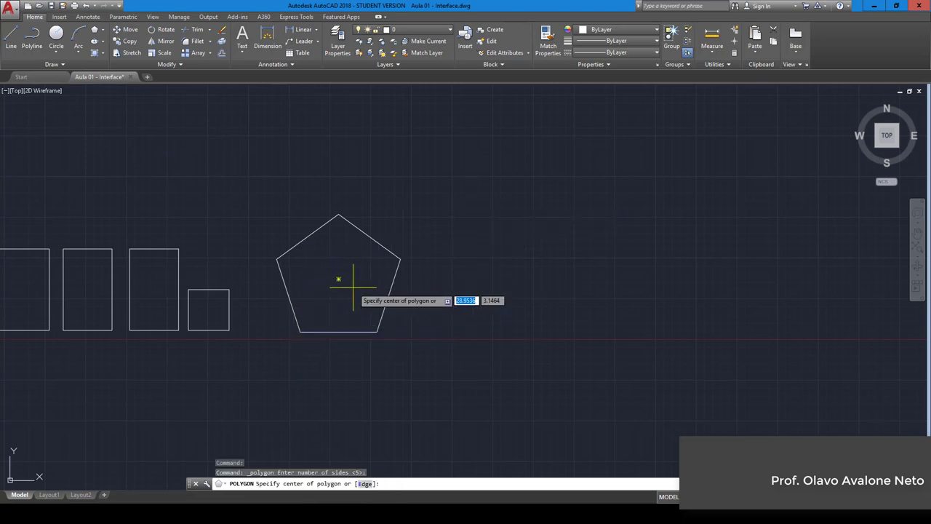
click(338, 278)
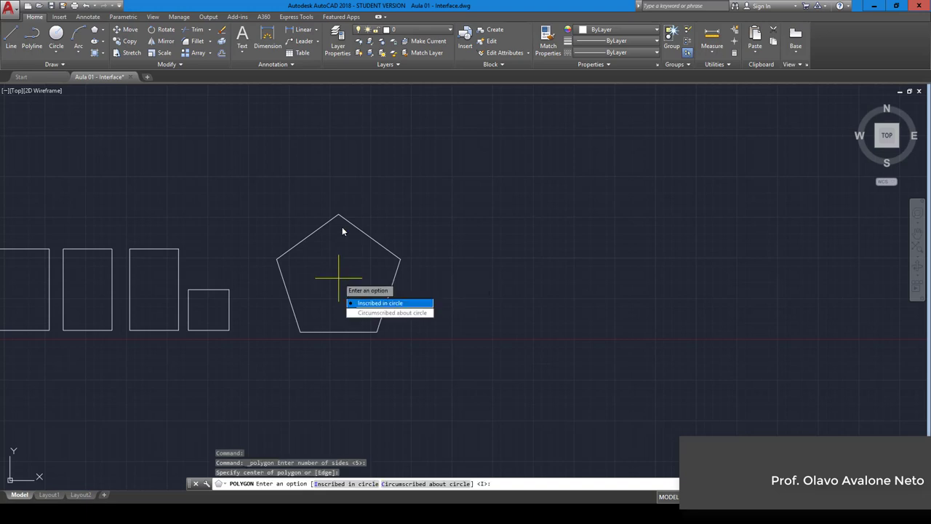
key(Down)
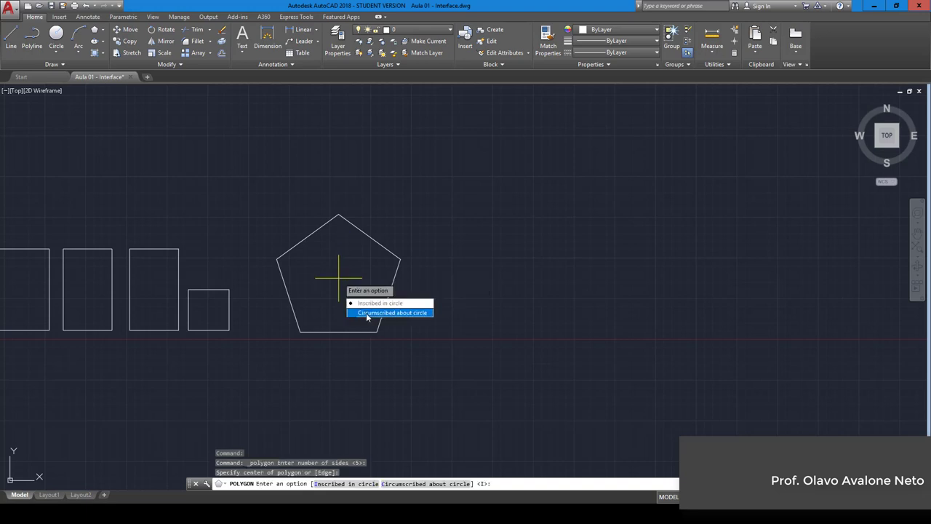
click(366, 313)
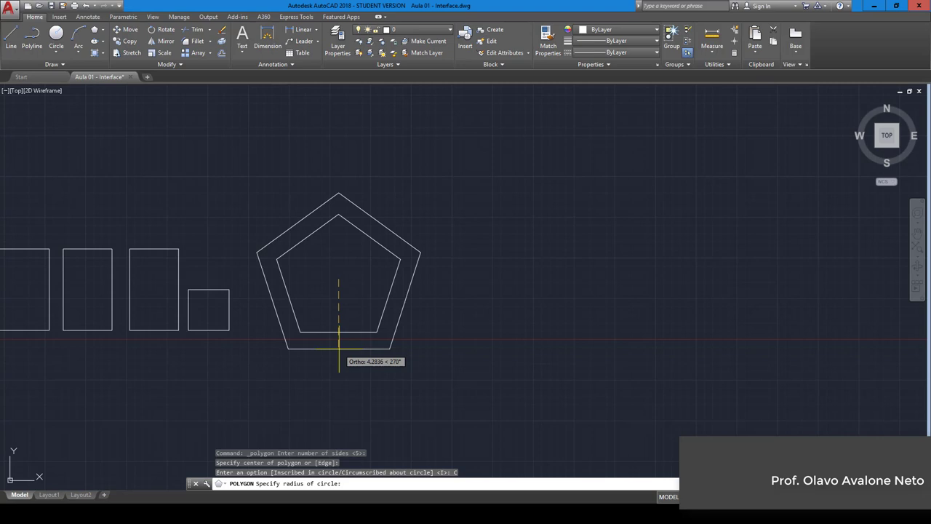
text(4)
key(Return)
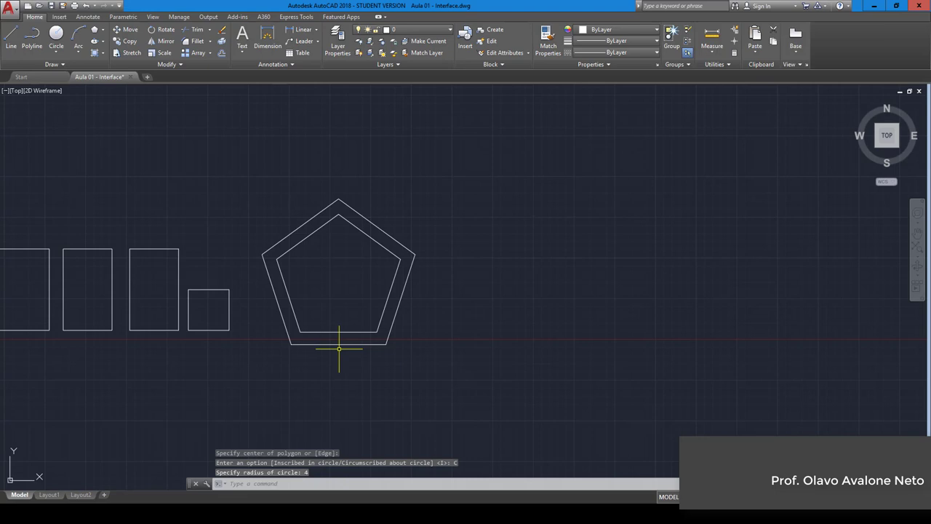
text(l)
key(Return)
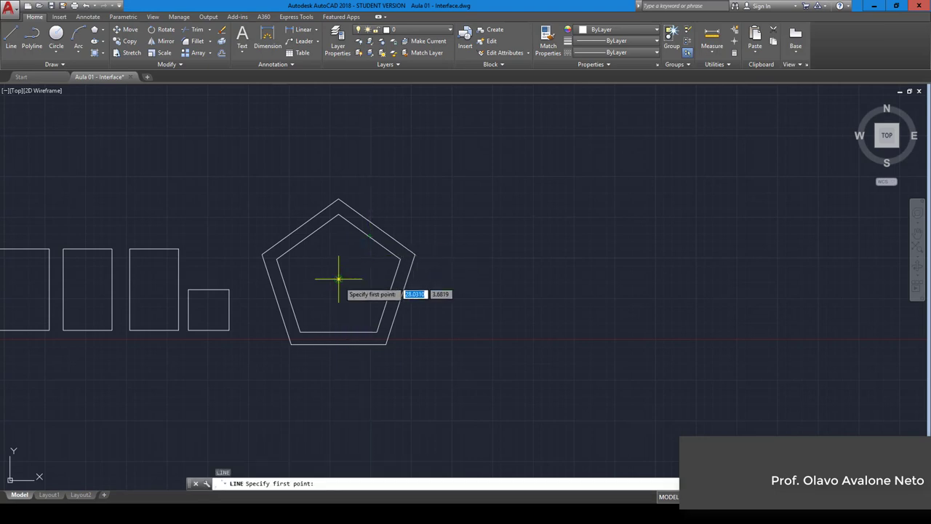
Draw two lines from the pentagons' centre: to the inner top vertex and the upper-left side
click(338, 277)
click(338, 215)
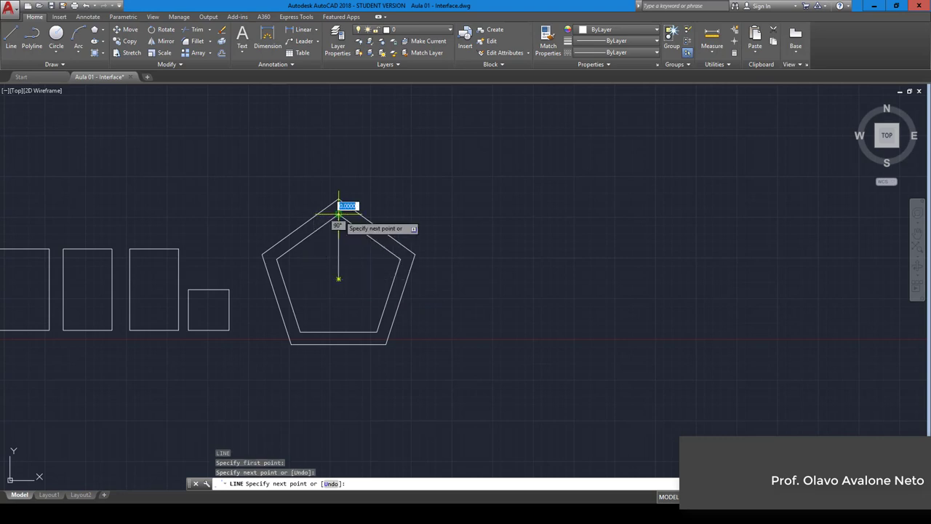
key(Return)
text(l)
key(Return)
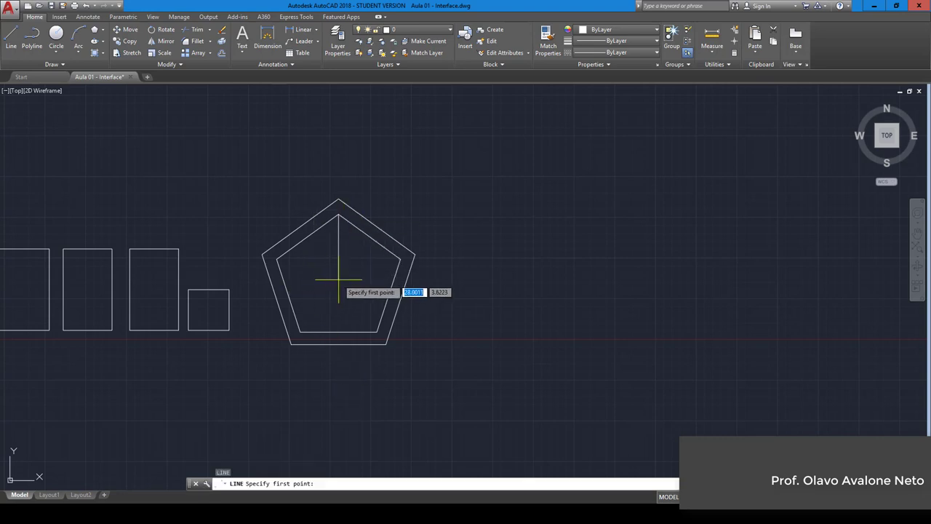
click(336, 302)
click(300, 228)
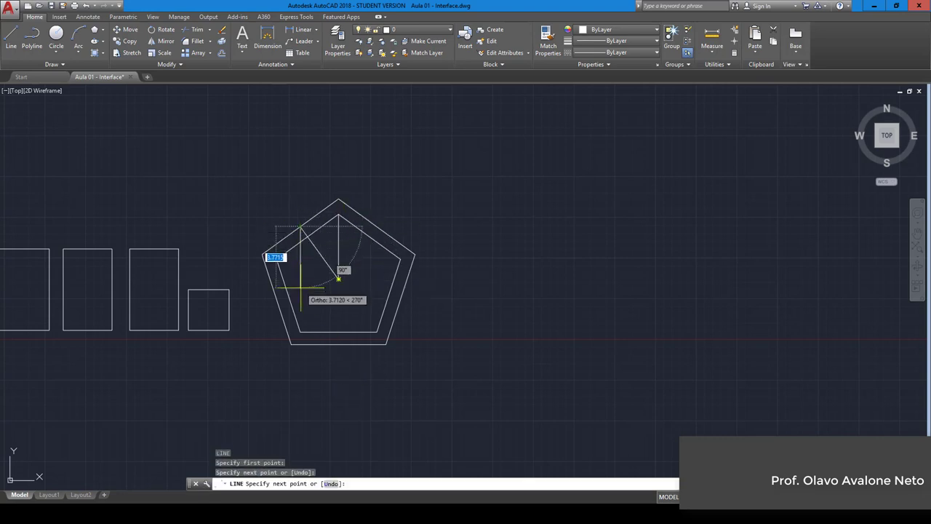
key(Return)
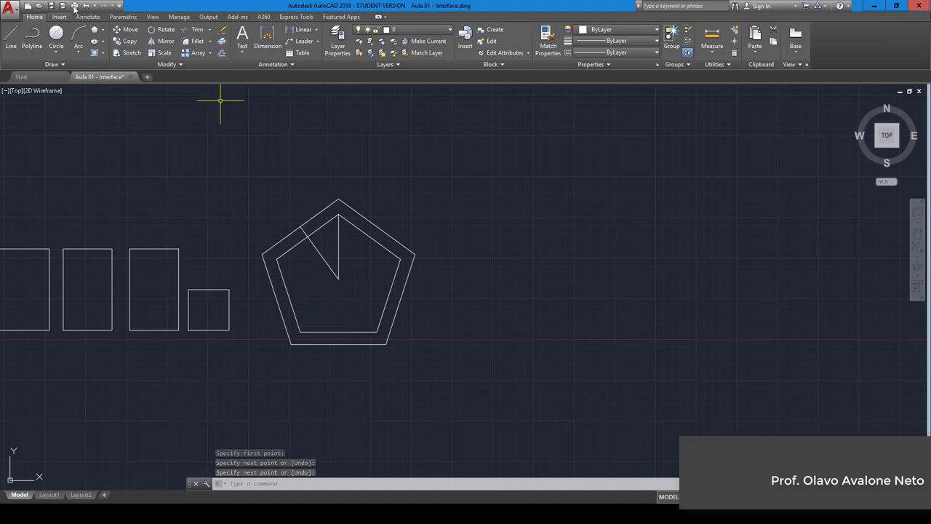
Draw a large 27-sided polygon inscribed in a circle, centred right of the pentagons
click(95, 29)
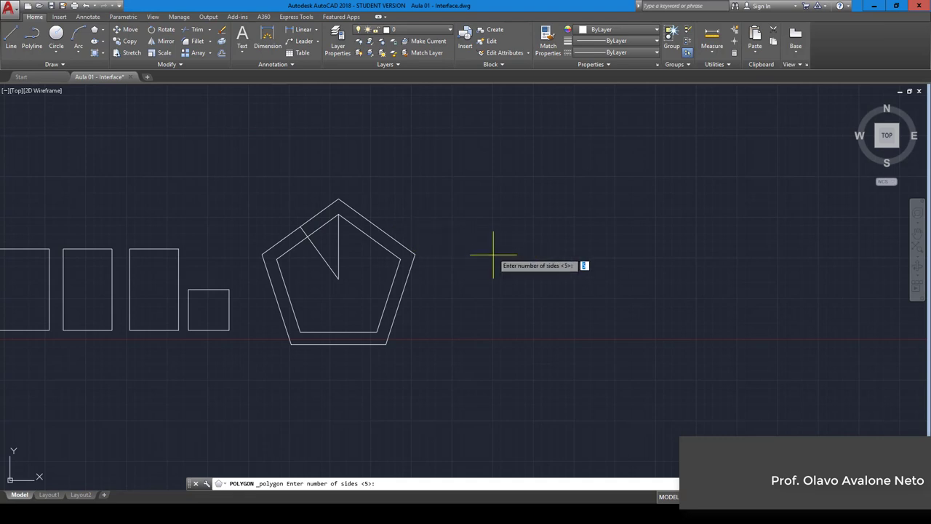
text(27)
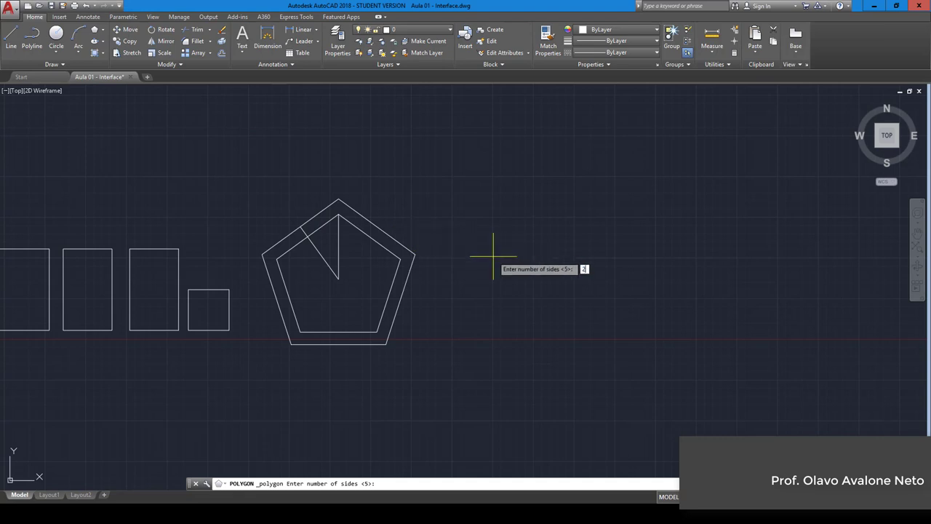
key(Return)
click(493, 256)
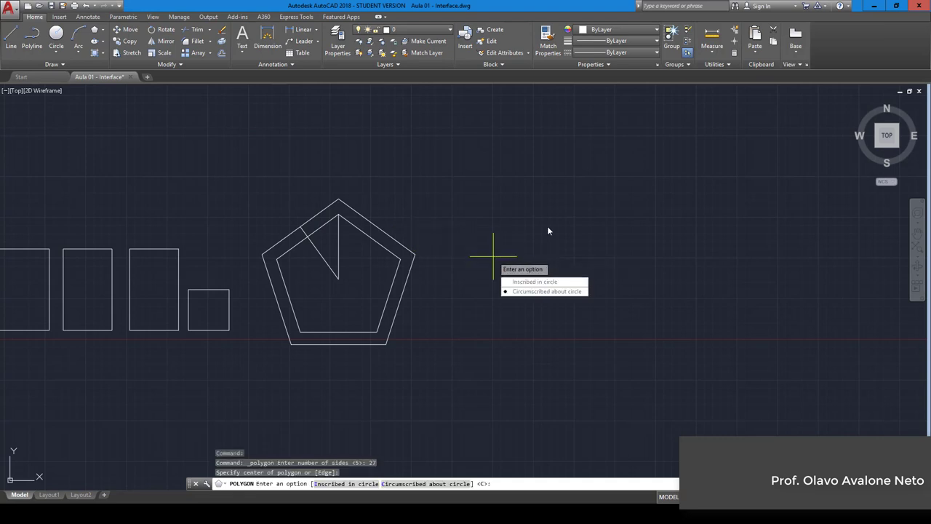
click(541, 281)
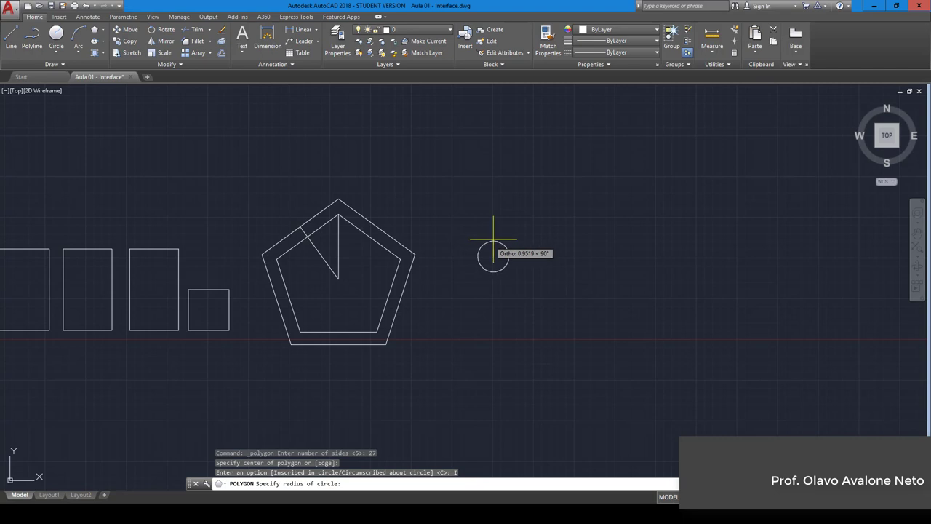
click(578, 125)
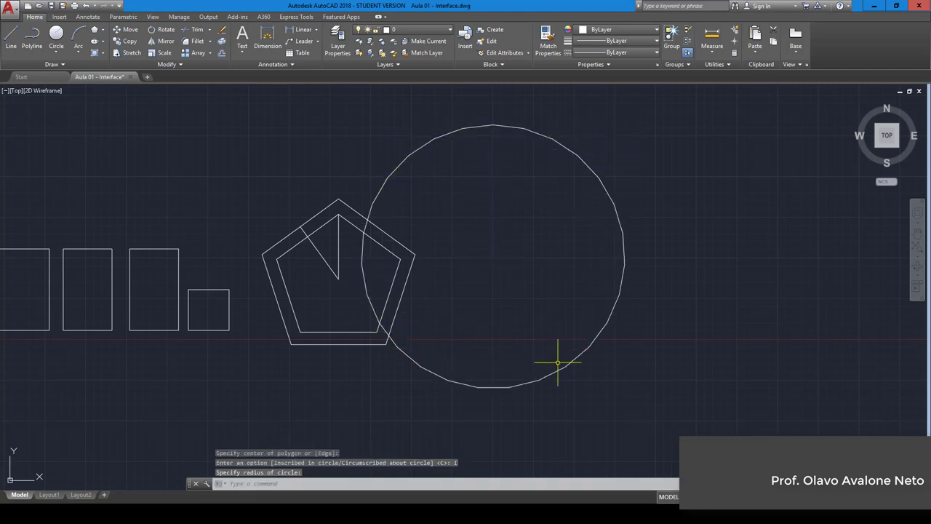
Zoom in and select the 27-sided polygon
click(490, 133)
scroll(484, 120, up, 5)
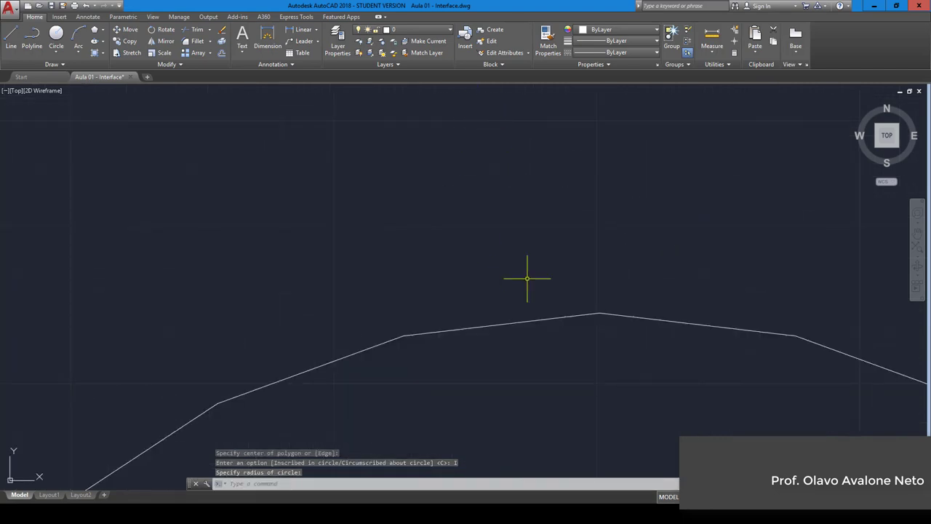
drag(534, 342, 493, 313)
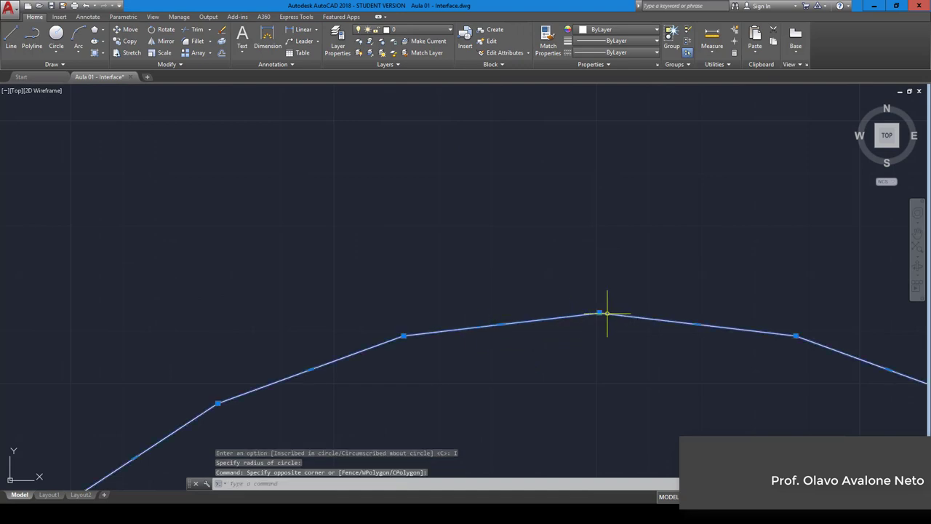